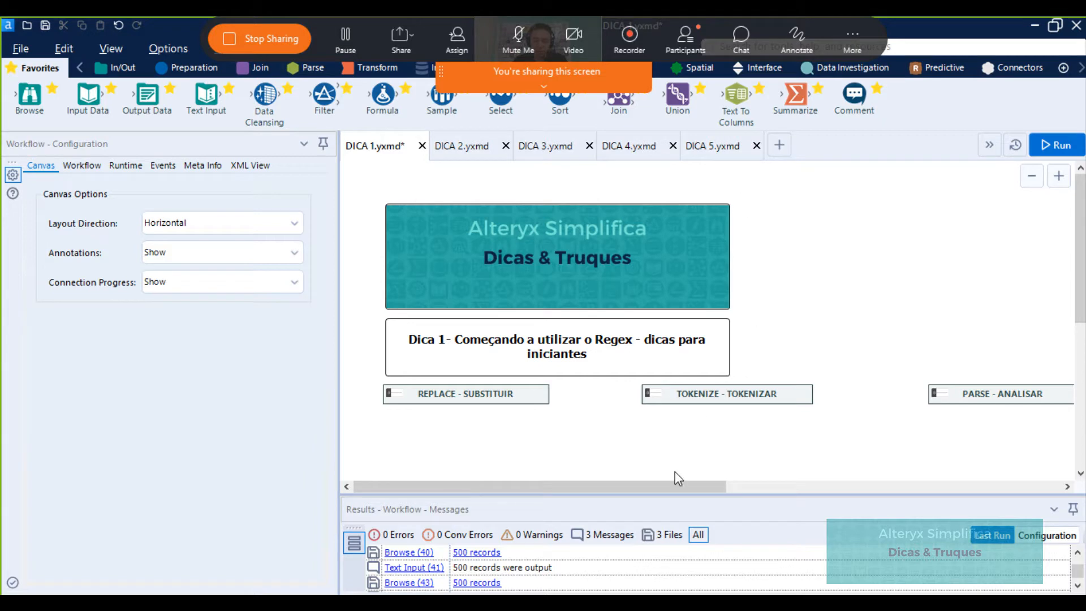
Show the Parse tool category and slightly widen the configuration pane
{"action": "left_click_drag", "start_coordinate": [652, 482], "coordinate": [520, 494]}
{"action": "left_click_drag", "start_coordinate": [339, 414], "coordinate": [336, 413]}
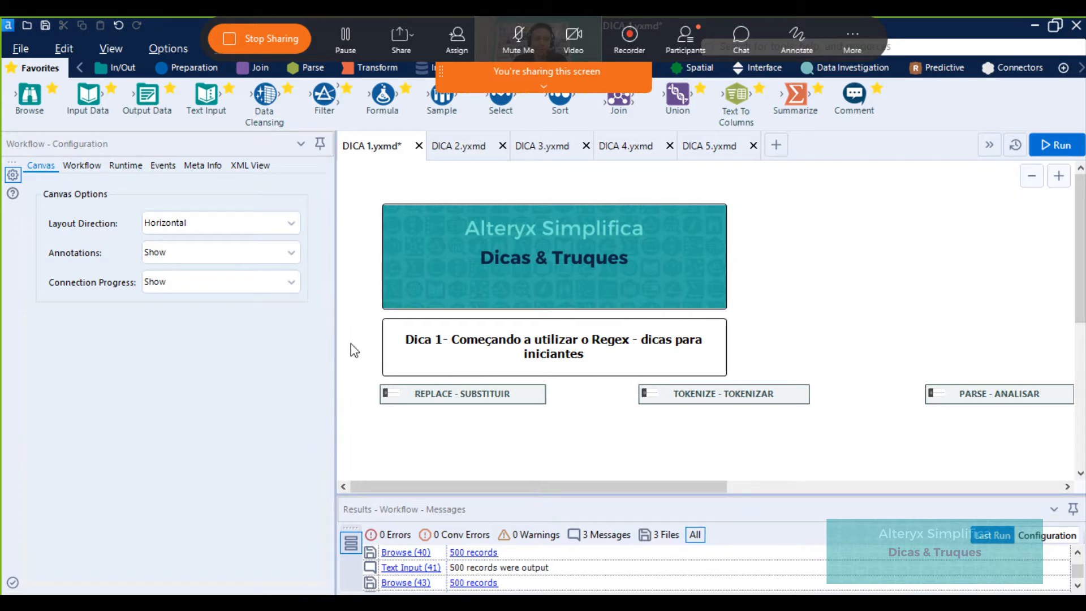
{"action": "left_click", "coordinate": [303, 68]}
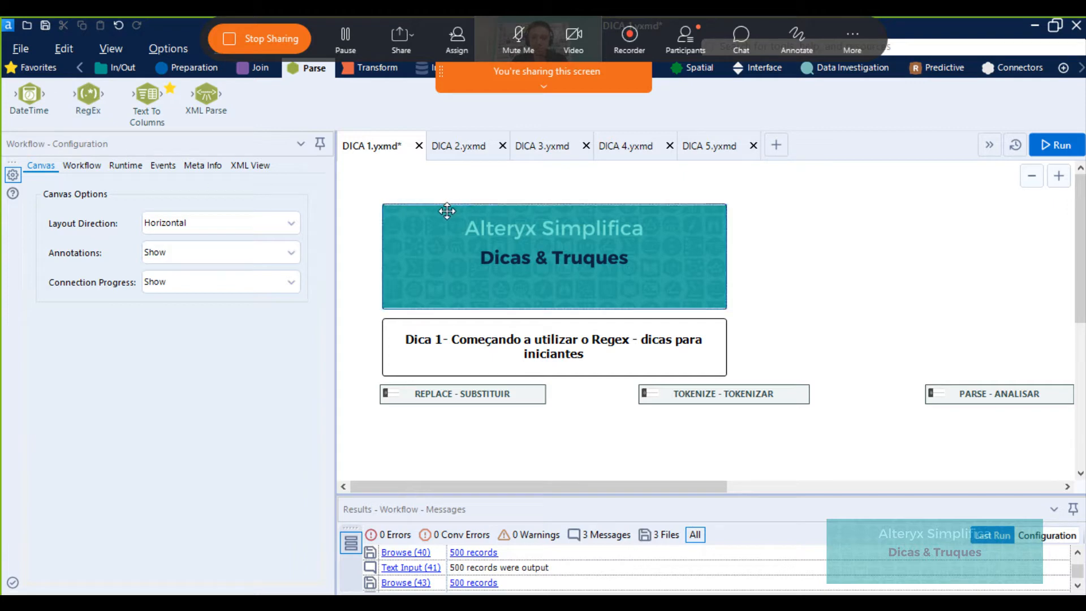
{"action": "left_click", "coordinate": [479, 394]}
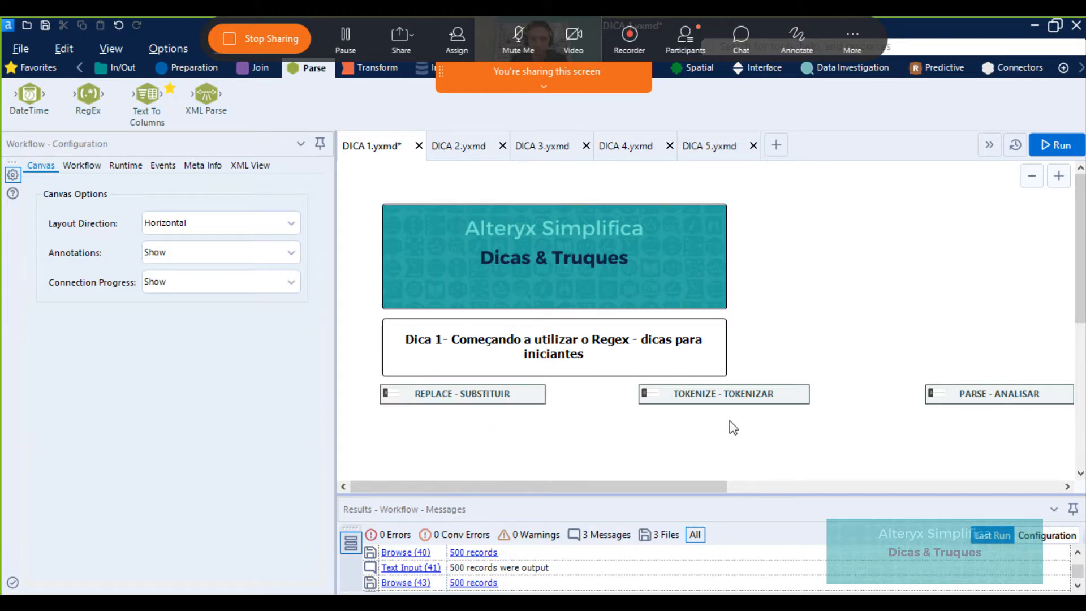
{"action": "left_click_drag", "start_coordinate": [999, 488], "coordinate": [642, 493]}
{"action": "left_click_drag", "start_coordinate": [335, 411], "coordinate": [360, 413]}
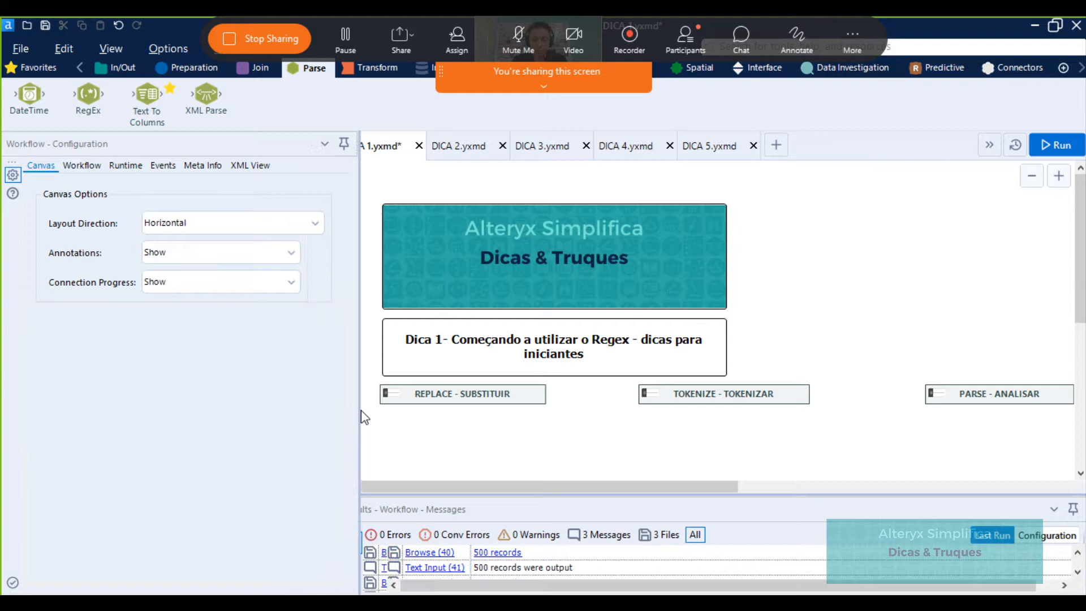
Enable the REPLACE - SUBSTITUIR container on the DICA 1 canvas to expose its RegEx workflow
{"action": "left_click", "coordinate": [417, 401]}
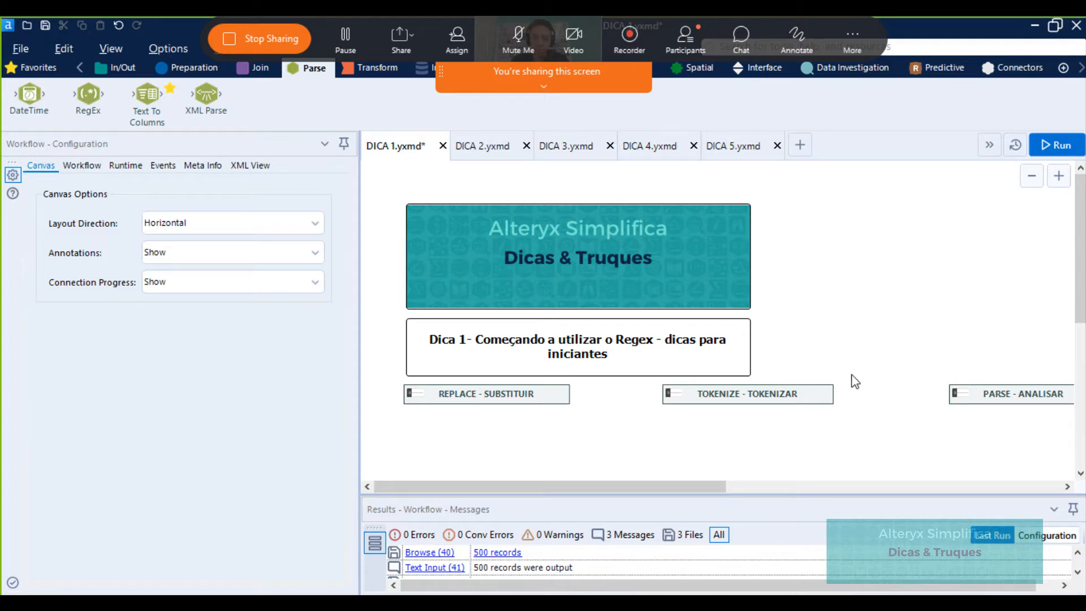
{"action": "scroll", "coordinate": [818, 333], "scroll_direction": "down", "scroll_amount": 3}
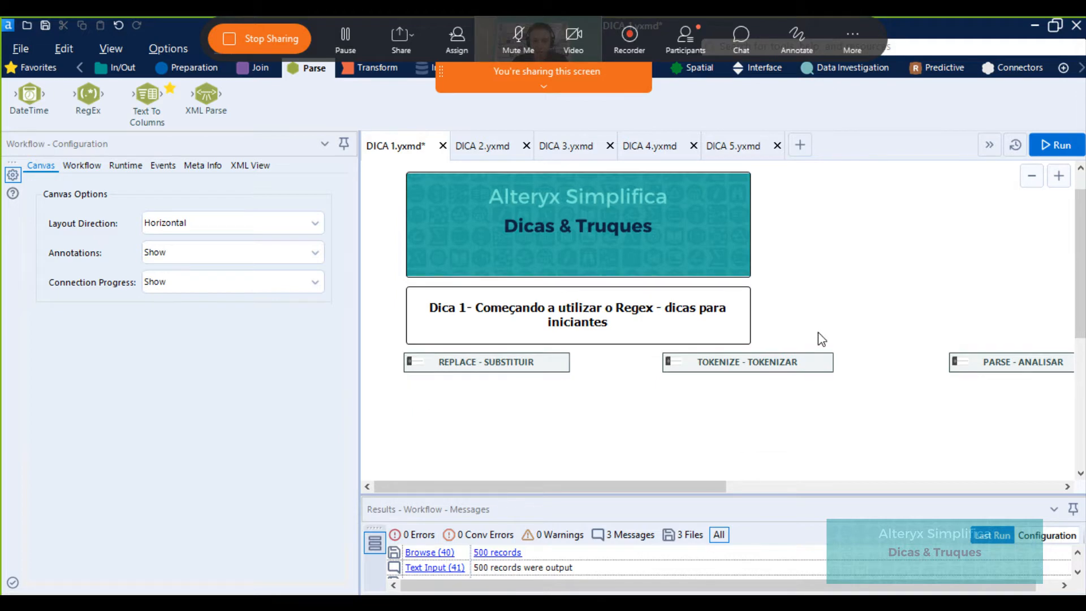
{"action": "left_click", "coordinate": [419, 303]}
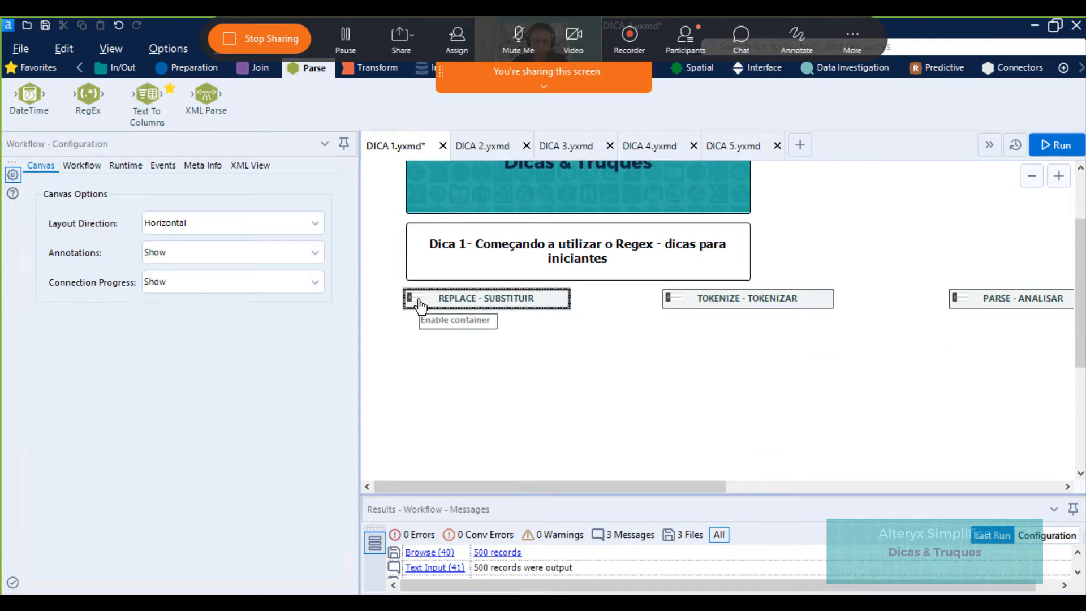
{"action": "left_click", "coordinate": [419, 304]}
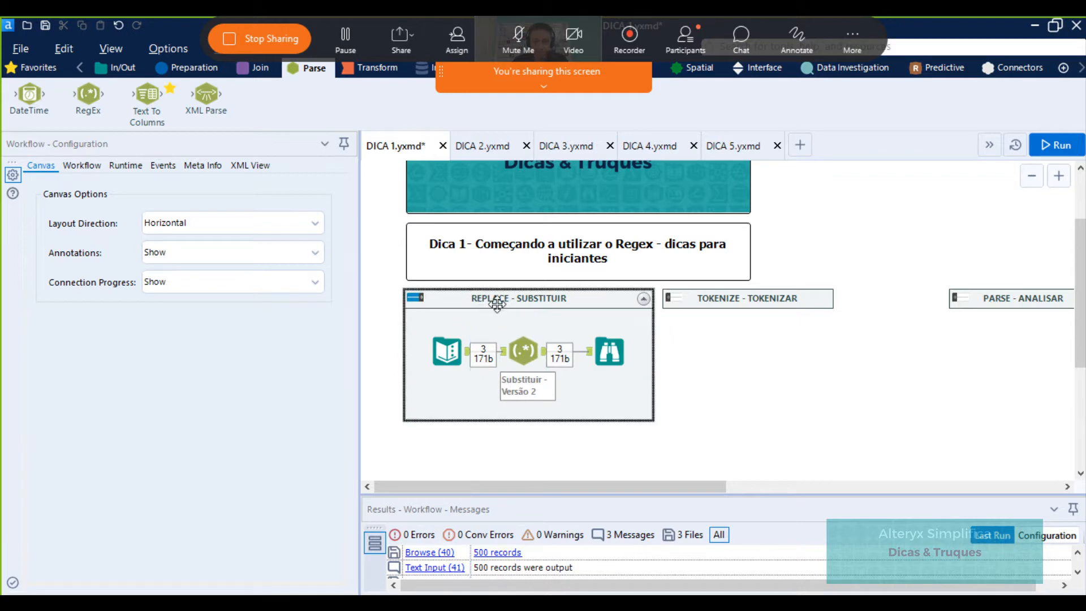
{"action": "left_click", "coordinate": [502, 352]}
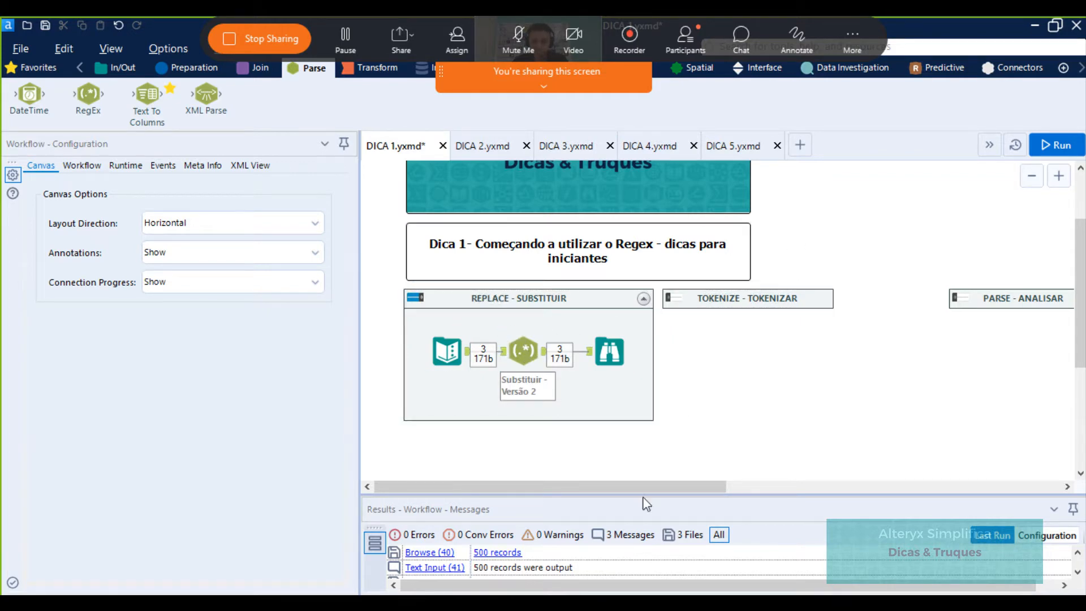
Run the DICA 1 workflow and enlarge the results pane below the canvas
{"action": "left_click", "coordinate": [624, 331]}
{"action": "left_click", "coordinate": [707, 332]}
{"action": "left_click", "coordinate": [1054, 152]}
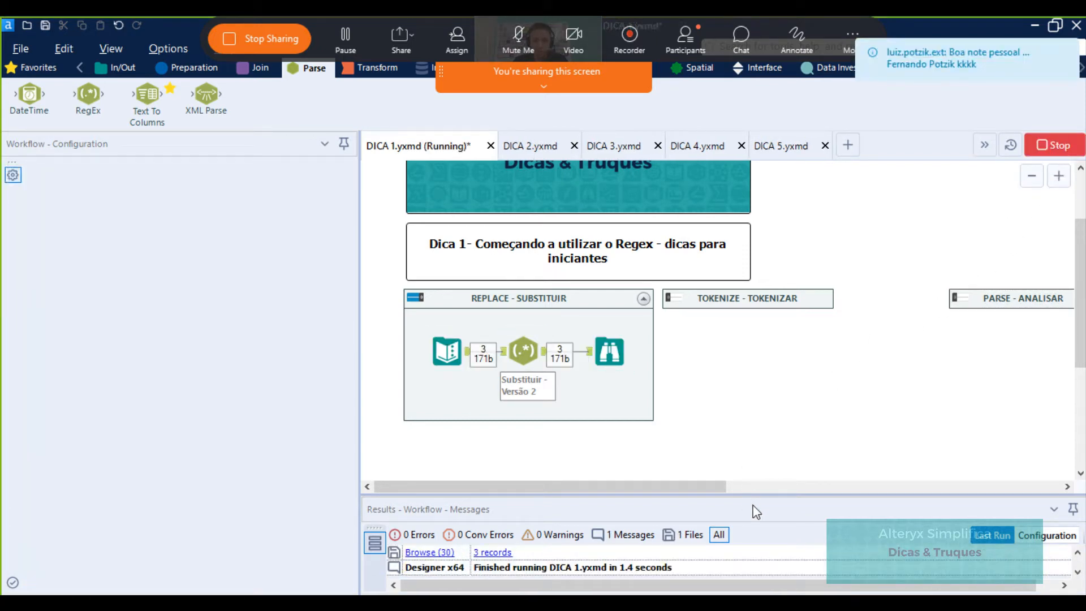
{"action": "left_click_drag", "start_coordinate": [756, 494], "coordinate": [754, 427]}
{"action": "scroll", "coordinate": [728, 349], "scroll_direction": "down", "scroll_amount": 2}
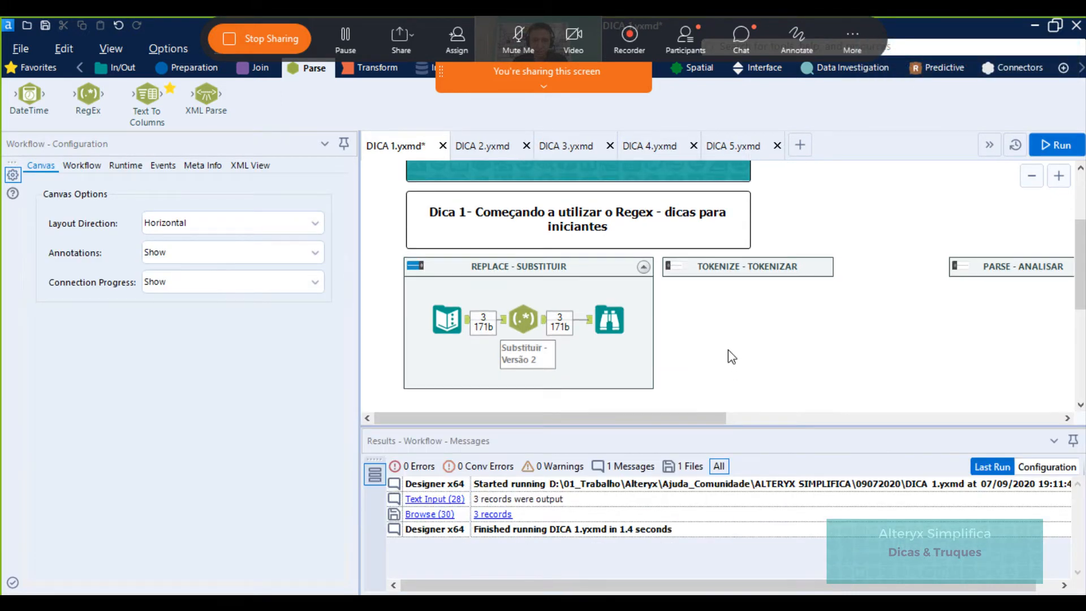
Compare the Endereço records in the container's Text Input with the replaced output in its Browse tool
{"action": "left_click", "coordinate": [447, 301]}
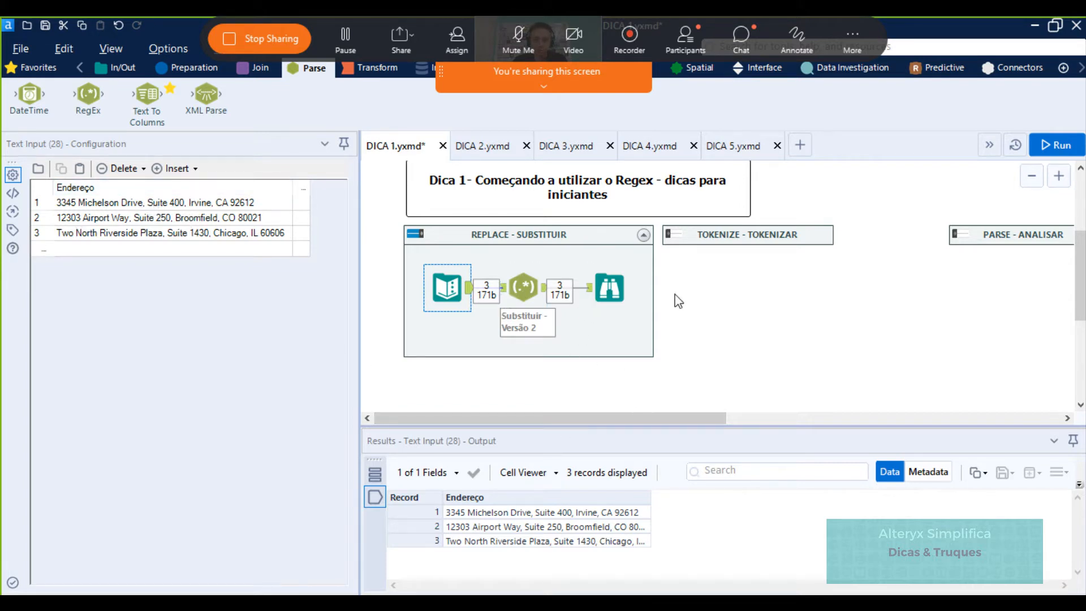
{"action": "left_click", "coordinate": [621, 292]}
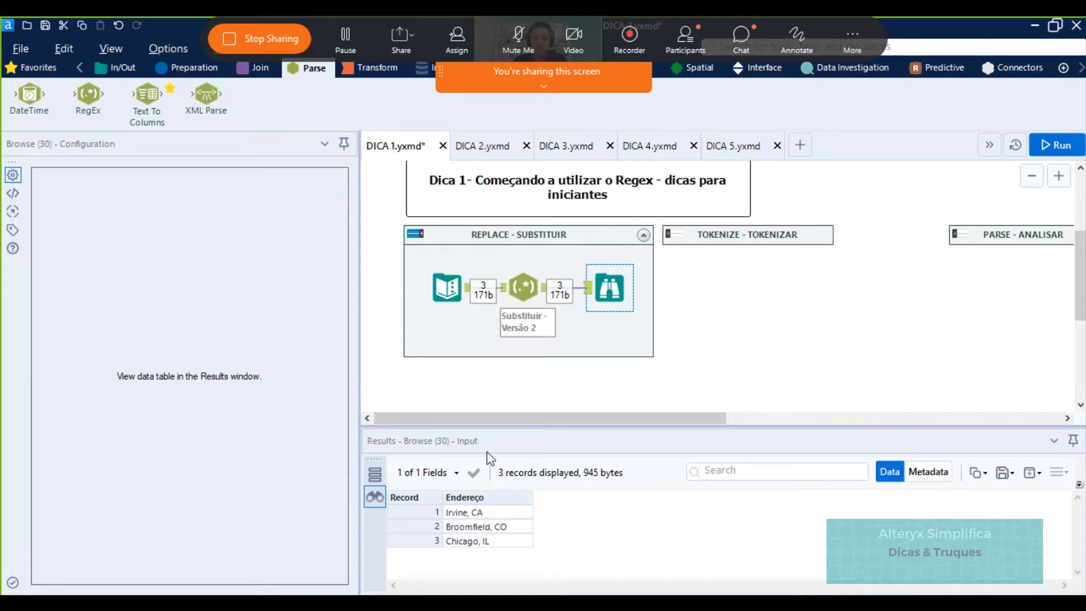
{"action": "left_click", "coordinate": [447, 287]}
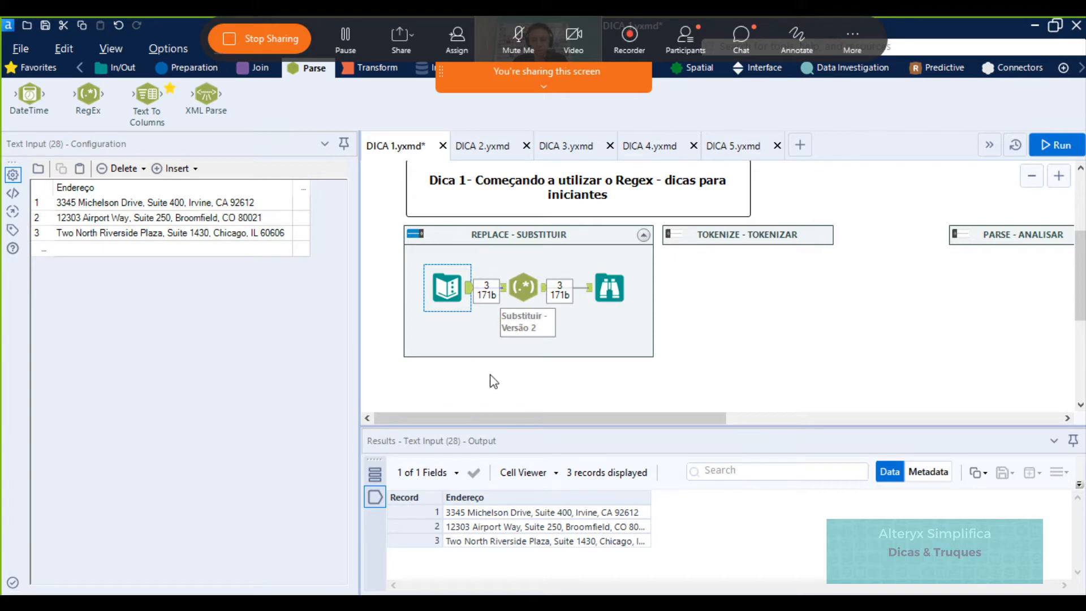
Add a second RegEx tool below the existing one in the REPLACE - SUBSTITUIR container, connected to the Text Input
{"action": "left_click", "coordinate": [522, 295]}
{"action": "left_click_drag", "start_coordinate": [88, 96], "coordinate": [531, 346]}
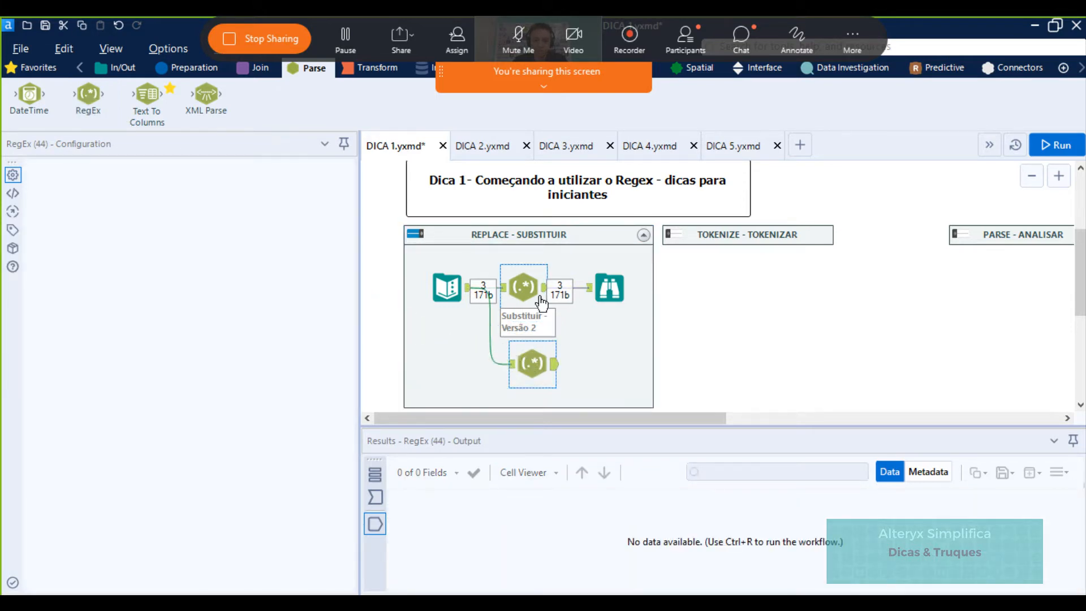
{"action": "left_click", "coordinate": [540, 300]}
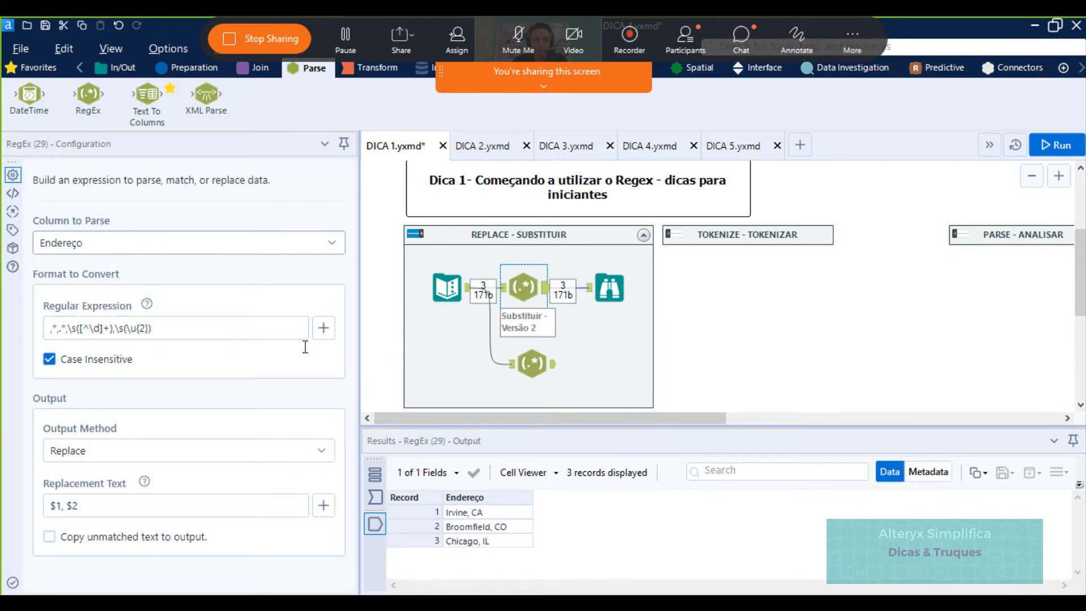
Set Endereço as the column to parse in the new RegEx tool
{"action": "left_click", "coordinate": [531, 364]}
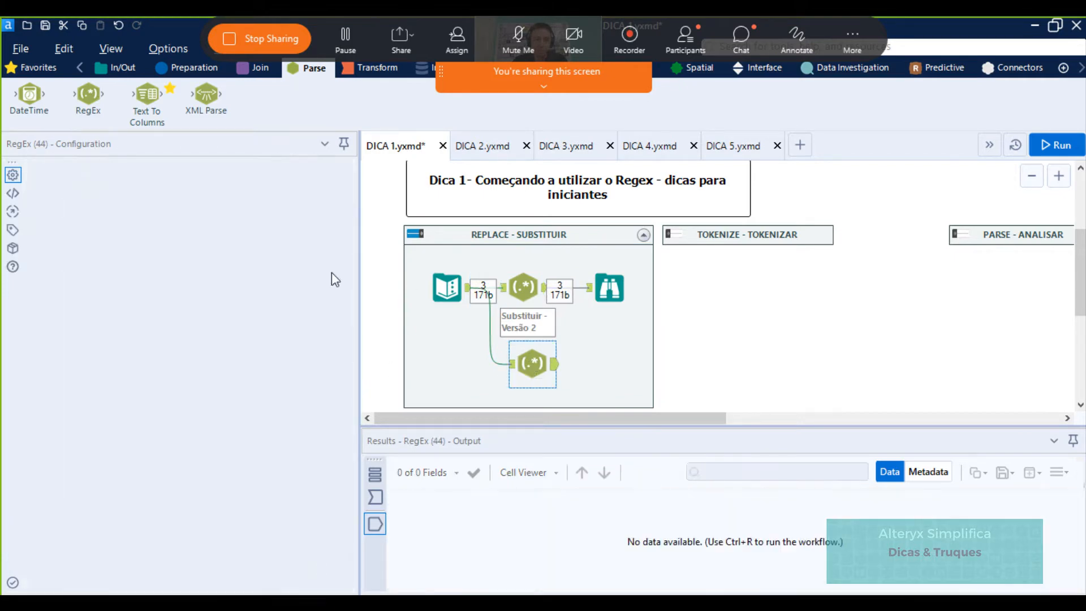
{"action": "left_click", "coordinate": [93, 244]}
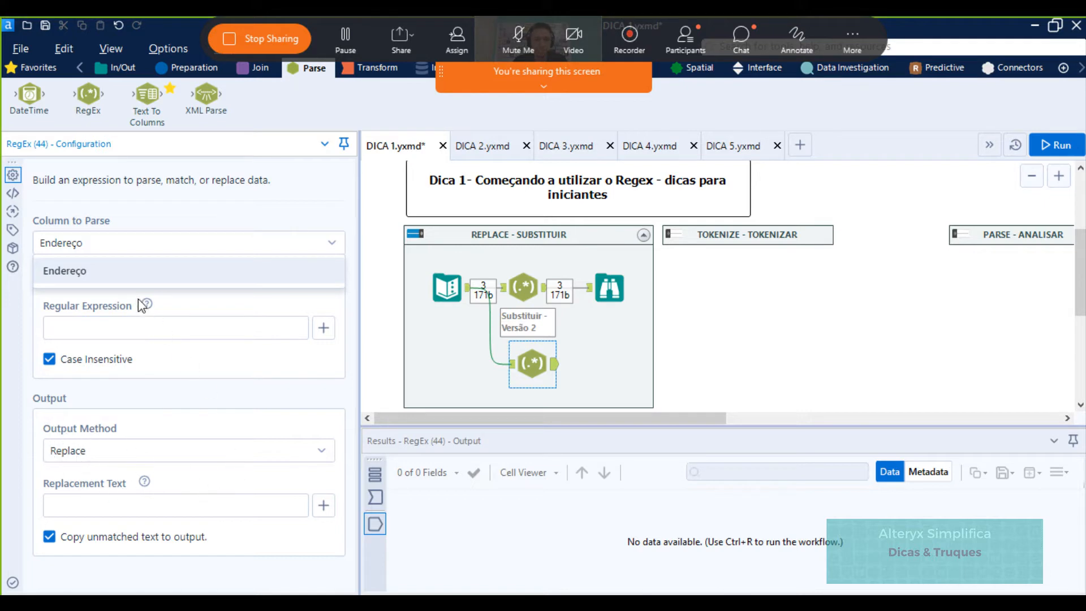
{"action": "left_click", "coordinate": [140, 328]}
{"action": "mouse_move", "coordinate": [145, 309]}
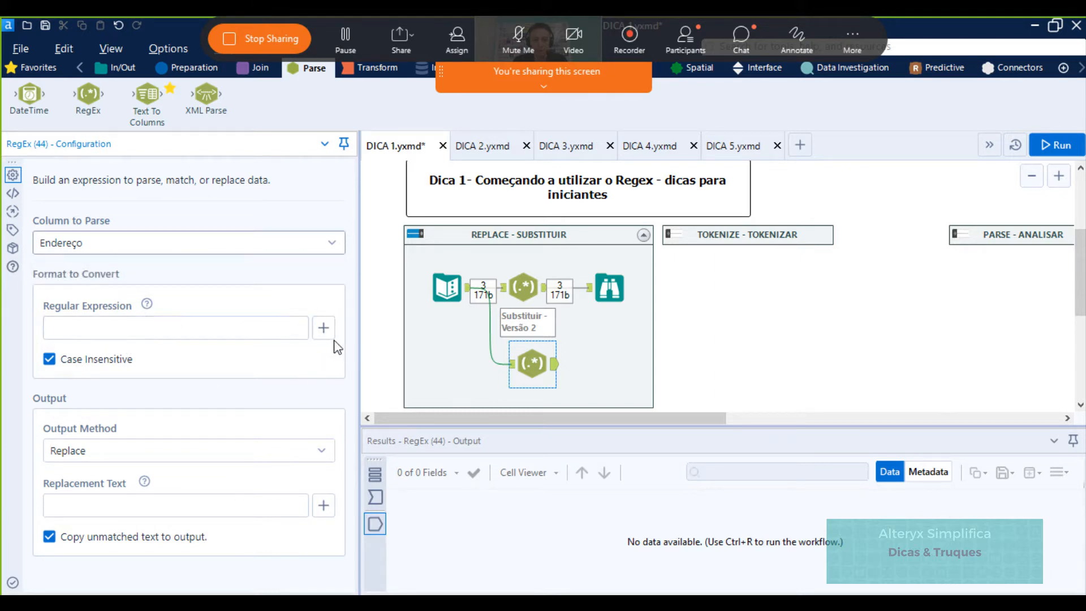
Examine the list of available regular expression elements for the new RegEx tool
{"action": "left_click", "coordinate": [324, 329]}
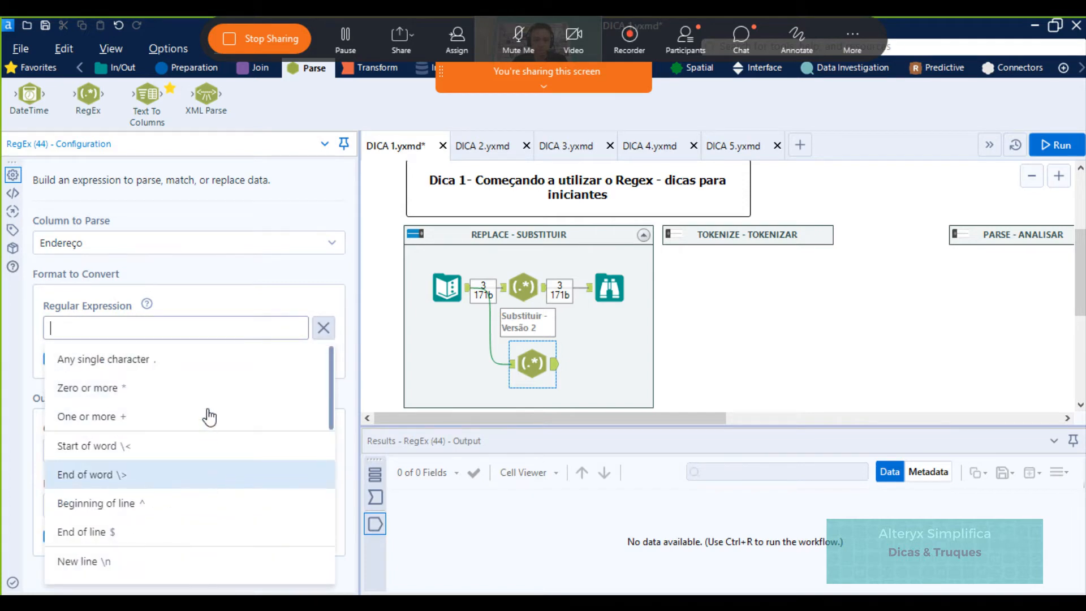
{"action": "scroll", "coordinate": [213, 400], "scroll_direction": "down", "scroll_amount": 1}
{"action": "scroll", "coordinate": [213, 402], "scroll_direction": "down", "scroll_amount": 3}
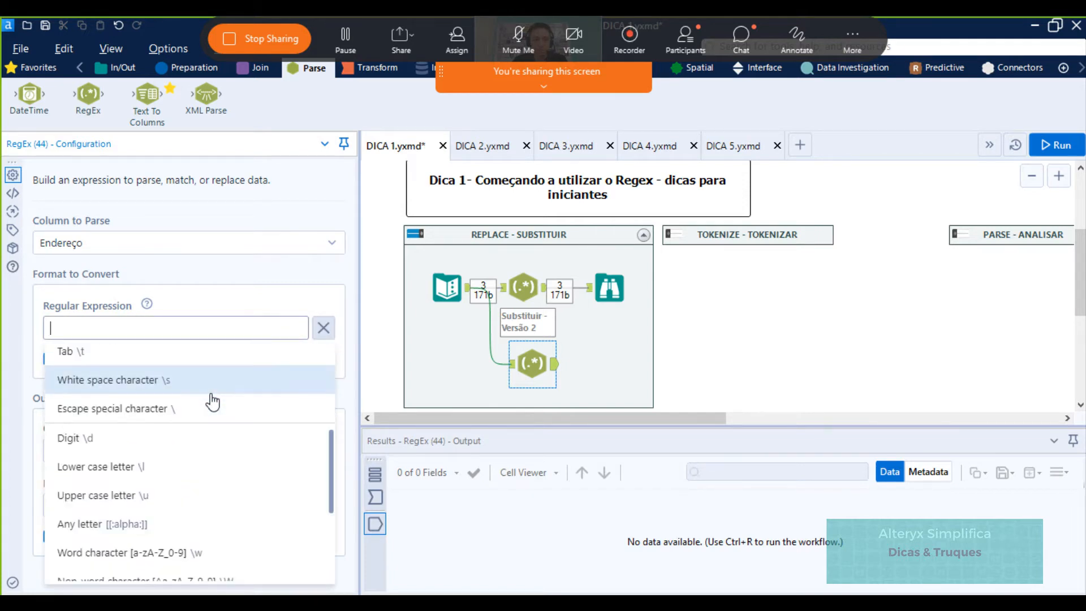
{"action": "scroll", "coordinate": [213, 401], "scroll_direction": "down", "scroll_amount": 2}
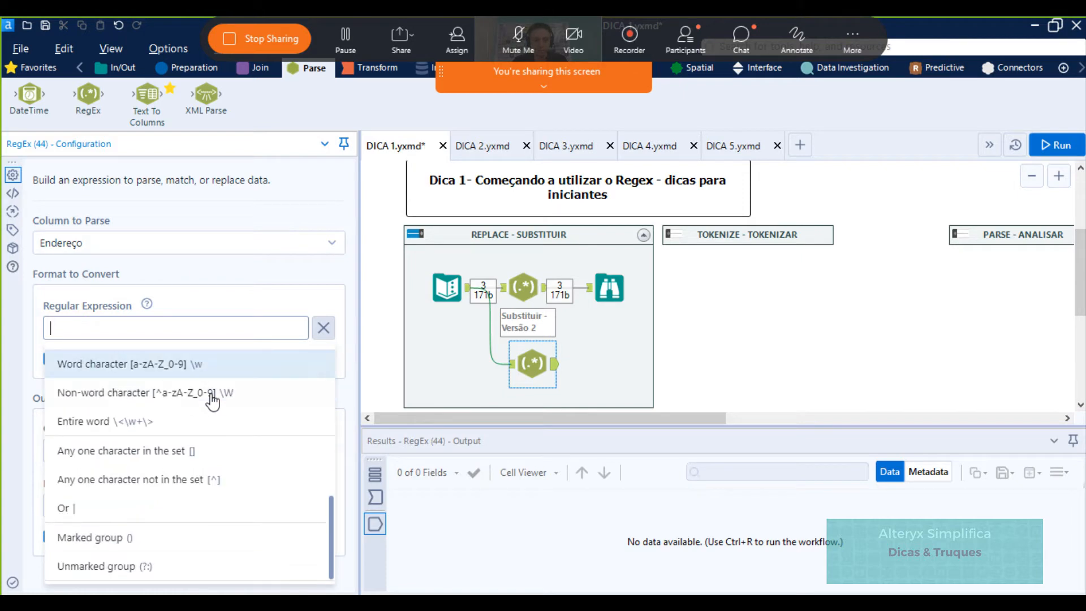
{"action": "scroll", "coordinate": [213, 447], "scroll_direction": "up", "scroll_amount": 5}
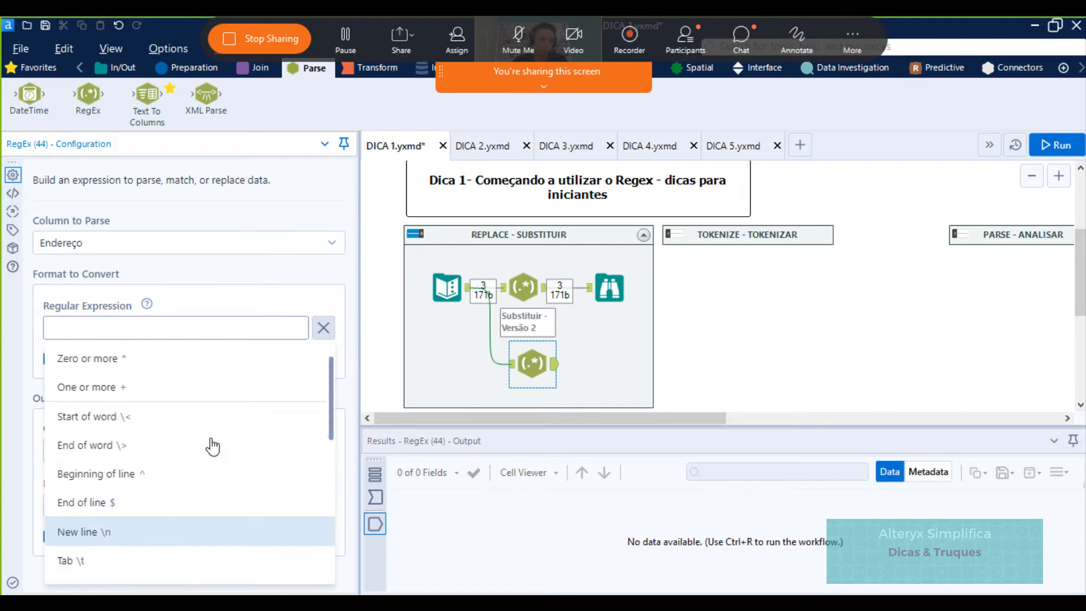
Start the new RegEx tool's regular expression with a dot for any single character, following the existing RegEx tool's expression
{"action": "left_click", "coordinate": [524, 289]}
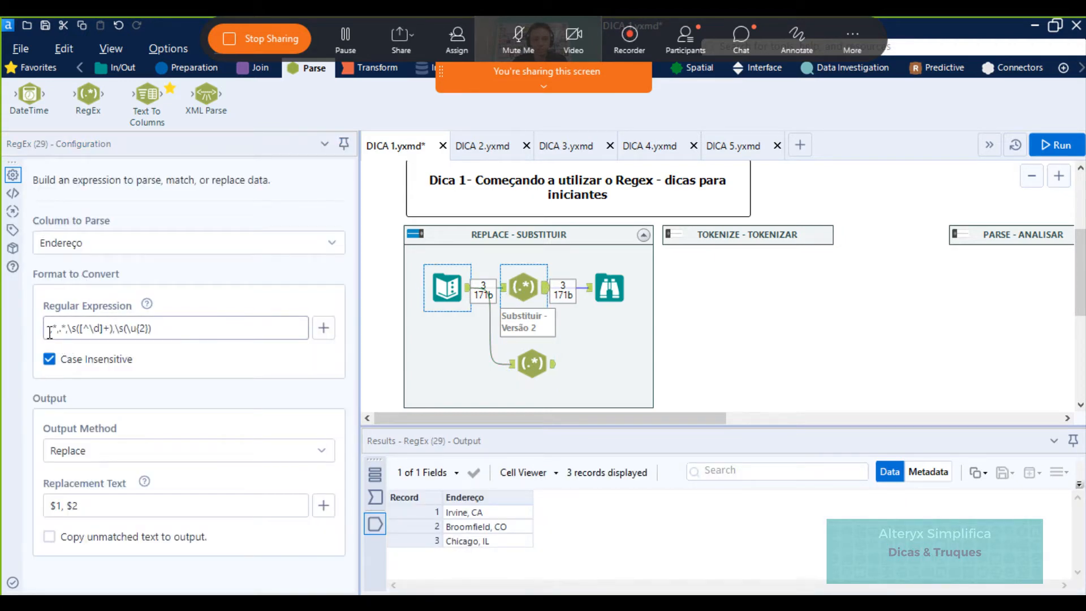
{"action": "left_click", "coordinate": [51, 332]}
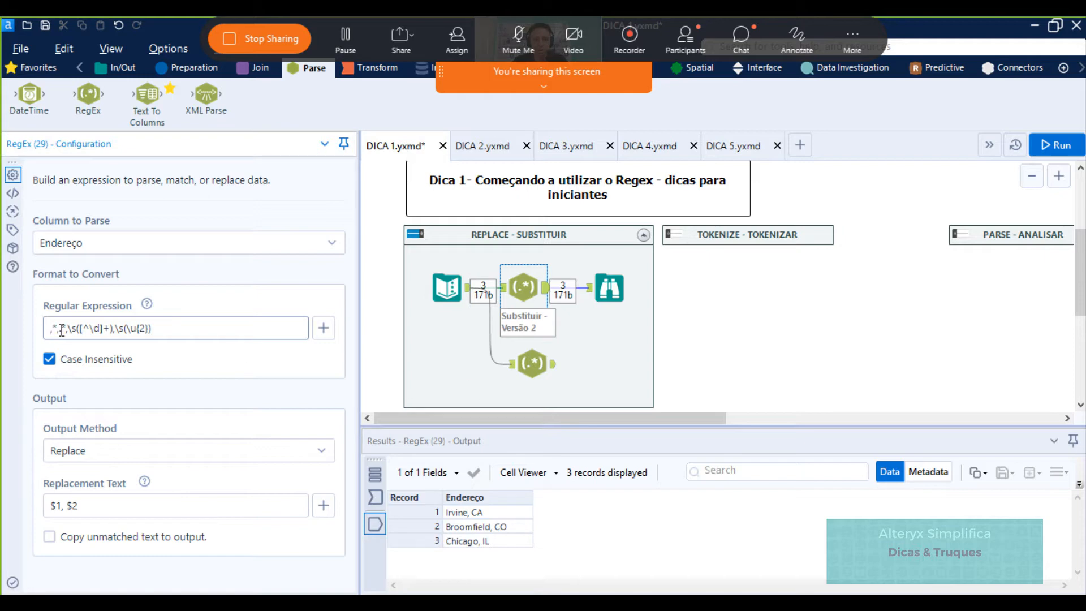
{"action": "left_click", "coordinate": [524, 366]}
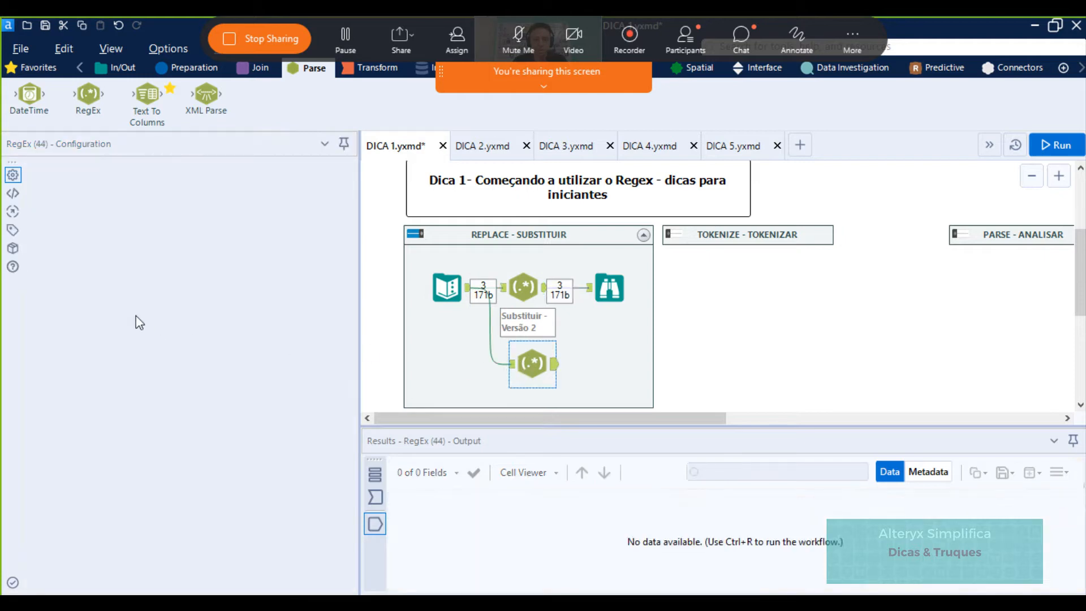
{"action": "left_click", "coordinate": [133, 329]}
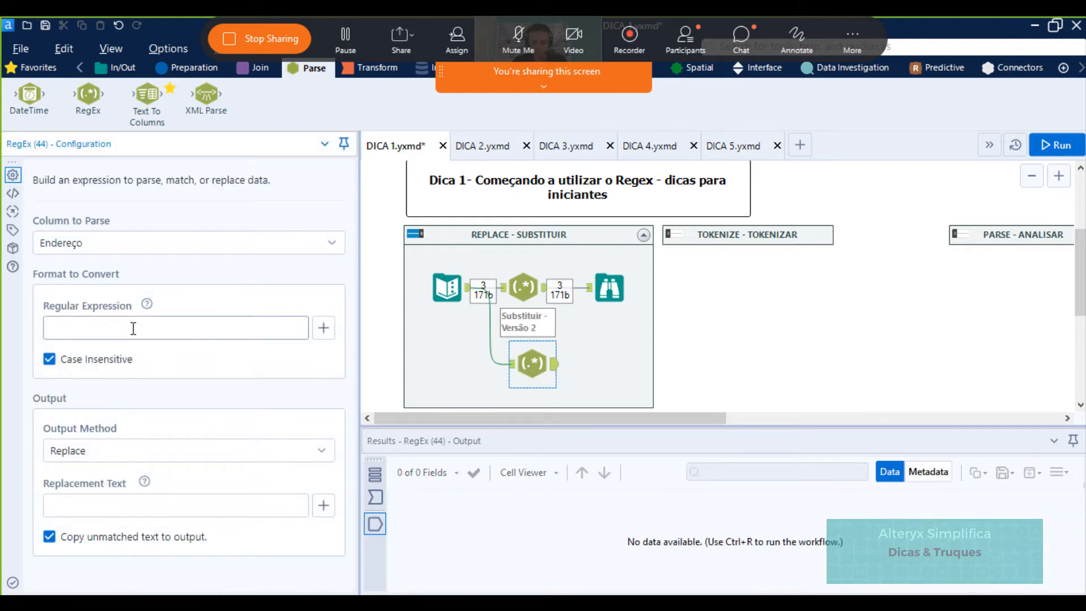
Extend the new RegEx tool's regular expression to .* after checking the input addresses and the existing tool's expression
{"action": "left_click", "coordinate": [447, 288]}
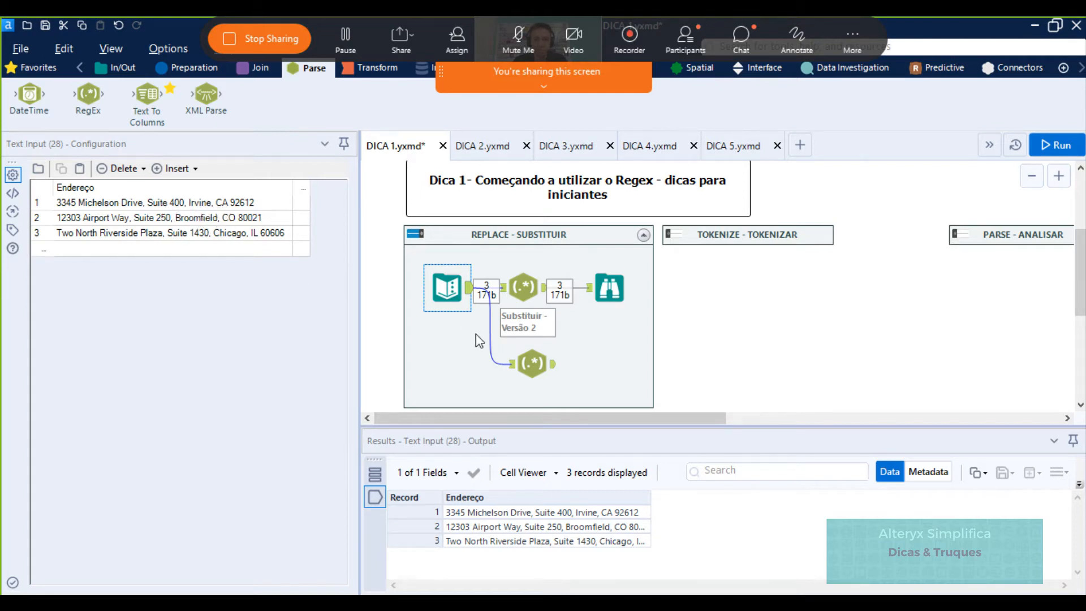
{"action": "left_click", "coordinate": [532, 363]}
{"action": "left_click", "coordinate": [540, 295], "text": "ctrl"}
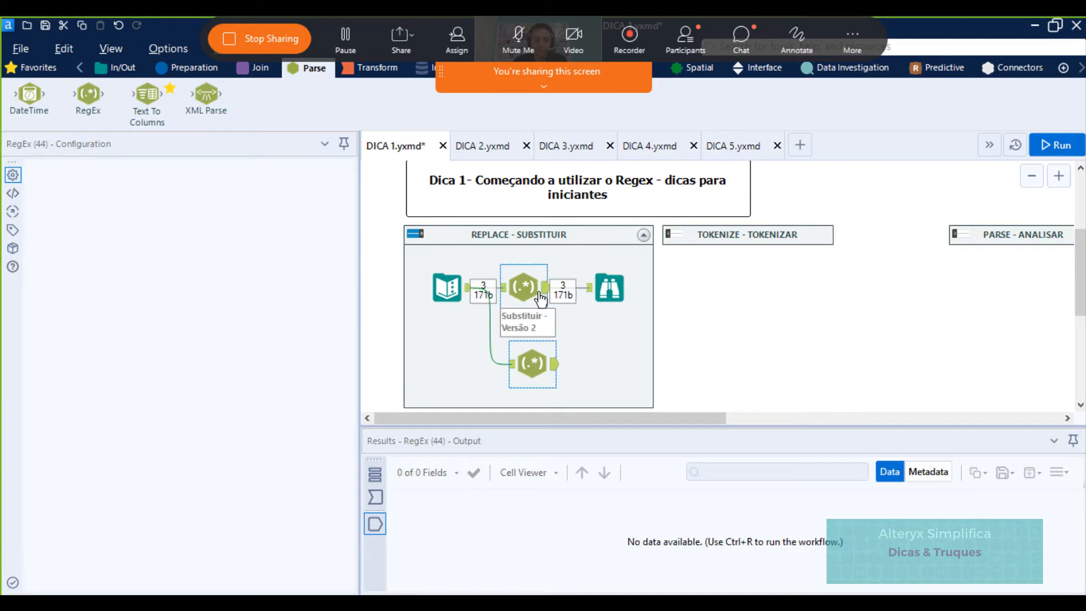
{"action": "left_click", "coordinate": [540, 295]}
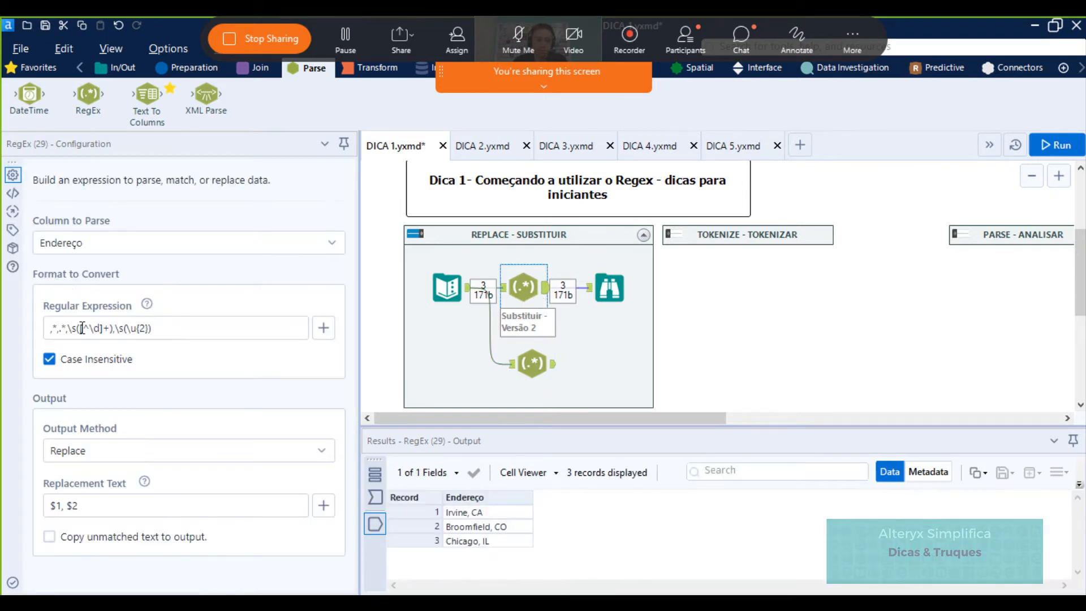
{"action": "left_click", "coordinate": [532, 364]}
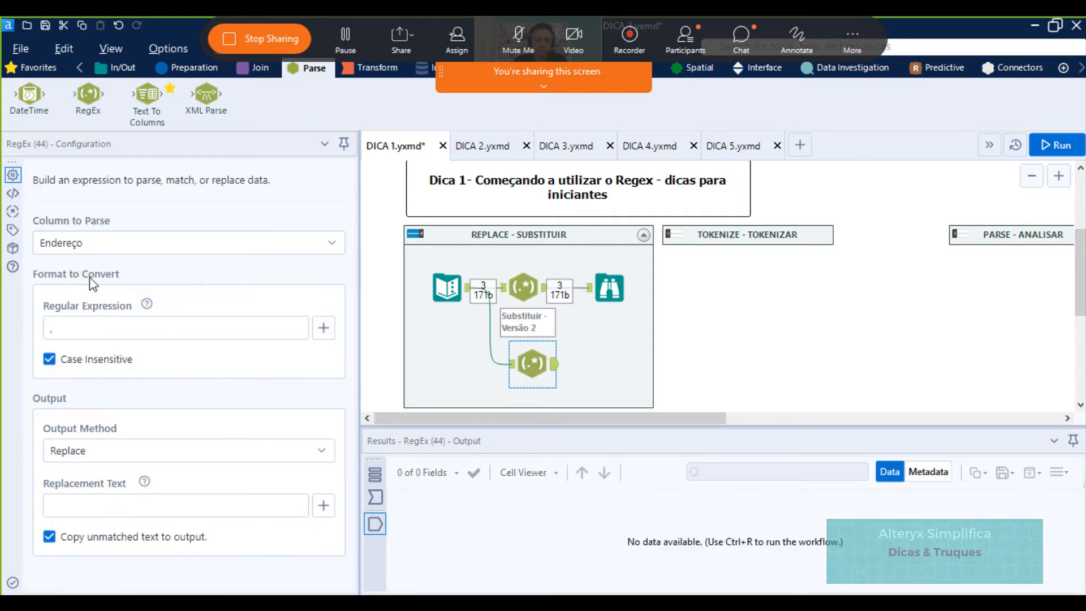
{"action": "left_click", "coordinate": [82, 327]}
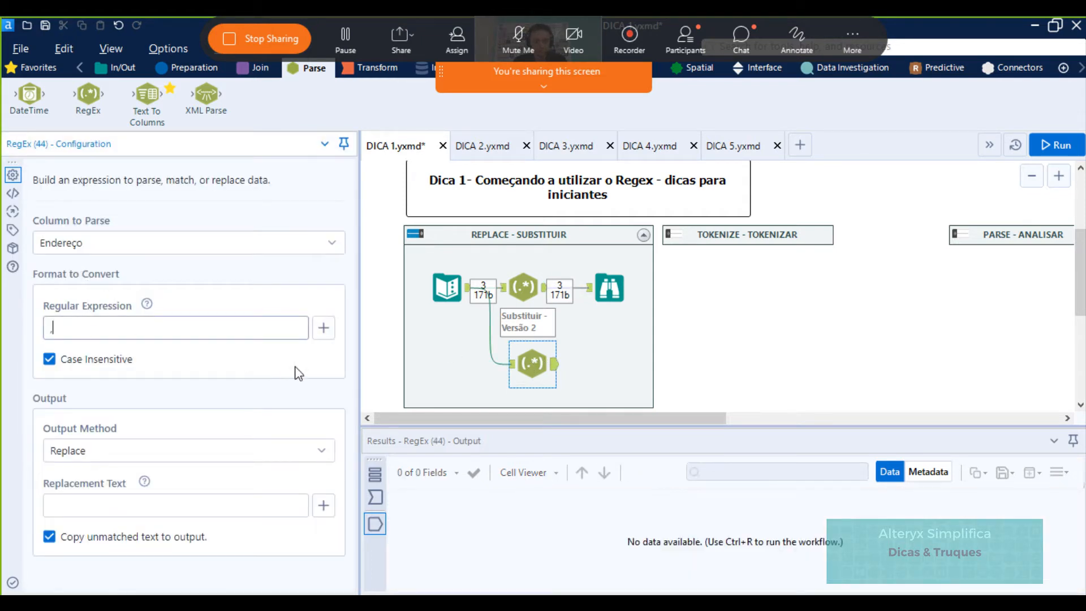
{"action": "left_click", "coordinate": [323, 327]}
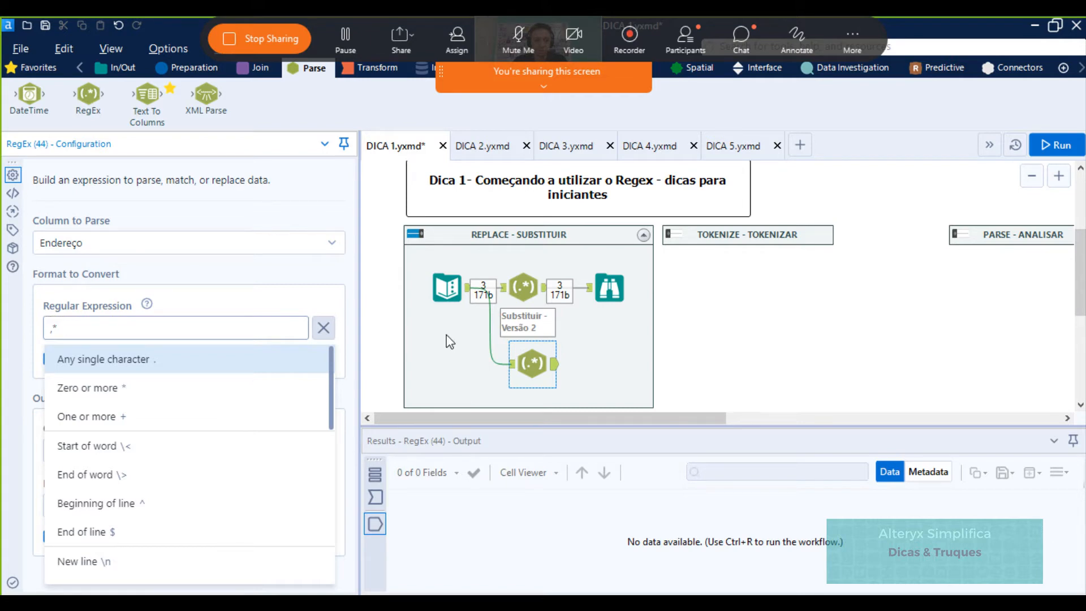
Extend the new RegEx tool's regular expression to .*,.* after checking the existing RegEx tool's expression
{"action": "left_click", "coordinate": [517, 294]}
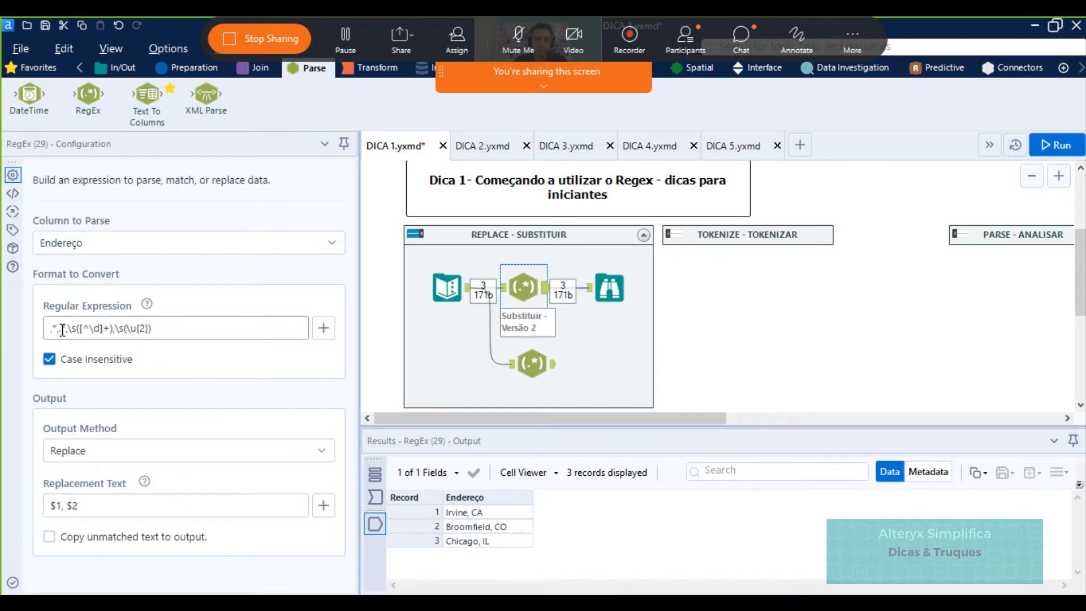
{"action": "left_click", "coordinate": [532, 364]}
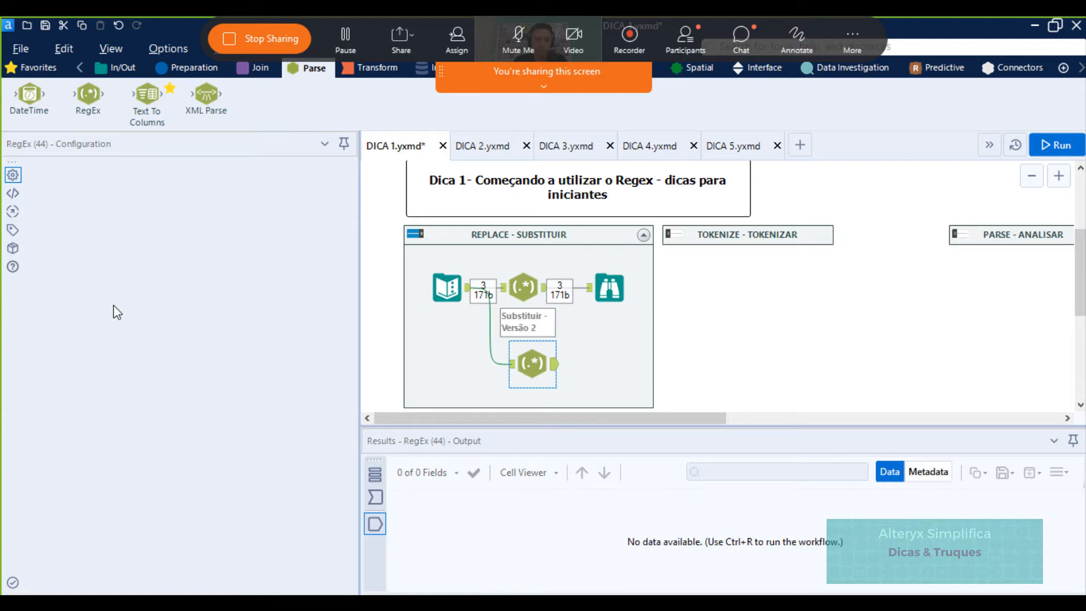
{"action": "left_click", "coordinate": [85, 331]}
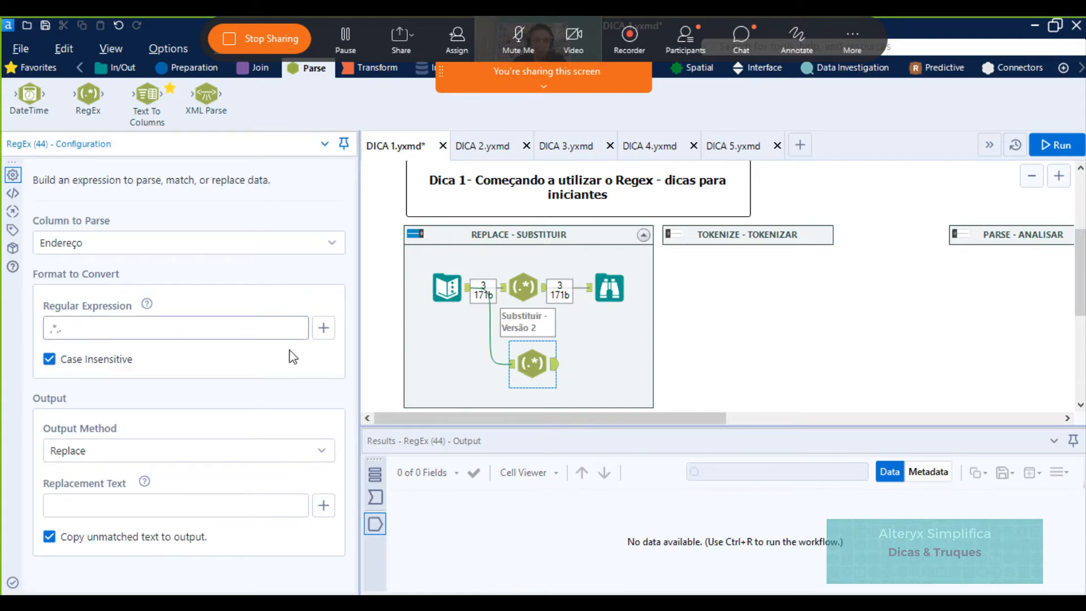
{"action": "left_click", "coordinate": [324, 327]}
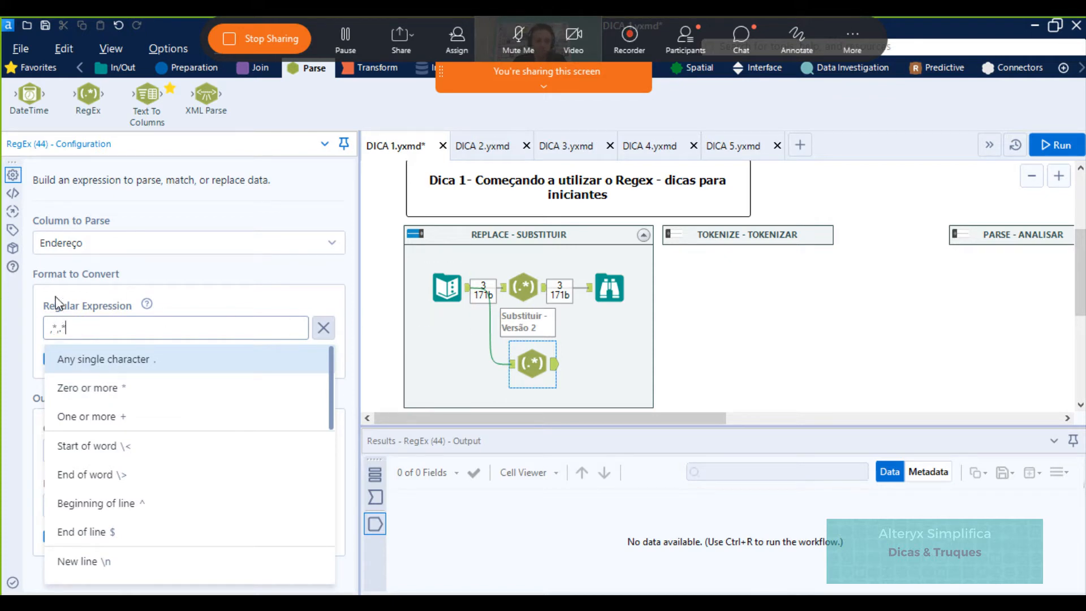
{"action": "type", "text": ".*"}
Copy the \s([^\d]+) group from the existing RegEx tool's expression and append it to the new tool's expression
{"action": "left_click", "coordinate": [523, 287]}
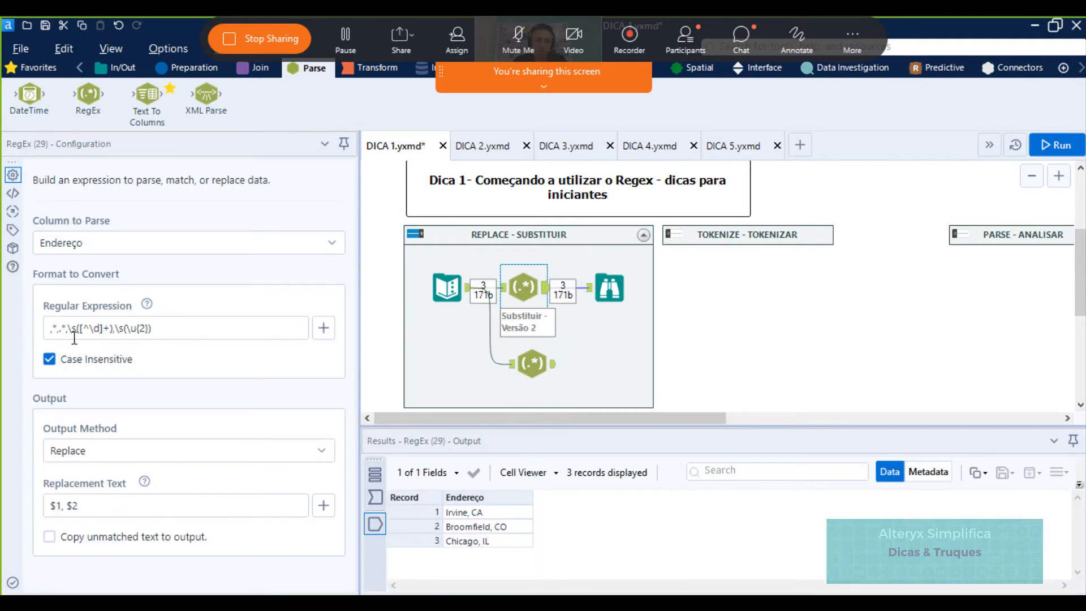
{"action": "left_click", "coordinate": [68, 329]}
{"action": "left_click_drag", "start_coordinate": [68, 329], "coordinate": [72, 330]}
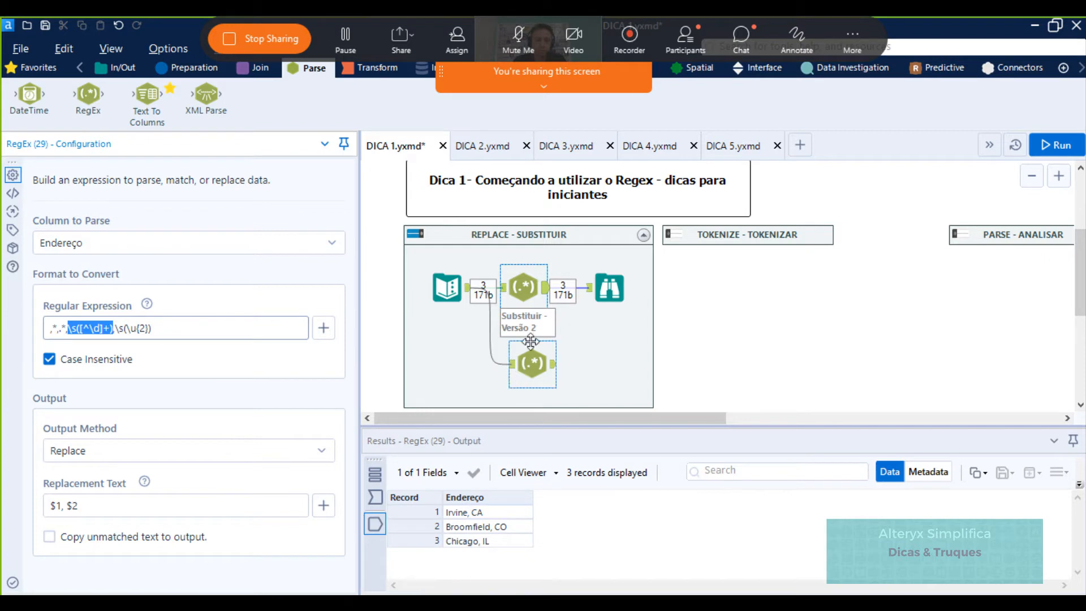
{"action": "left_click", "coordinate": [531, 364]}
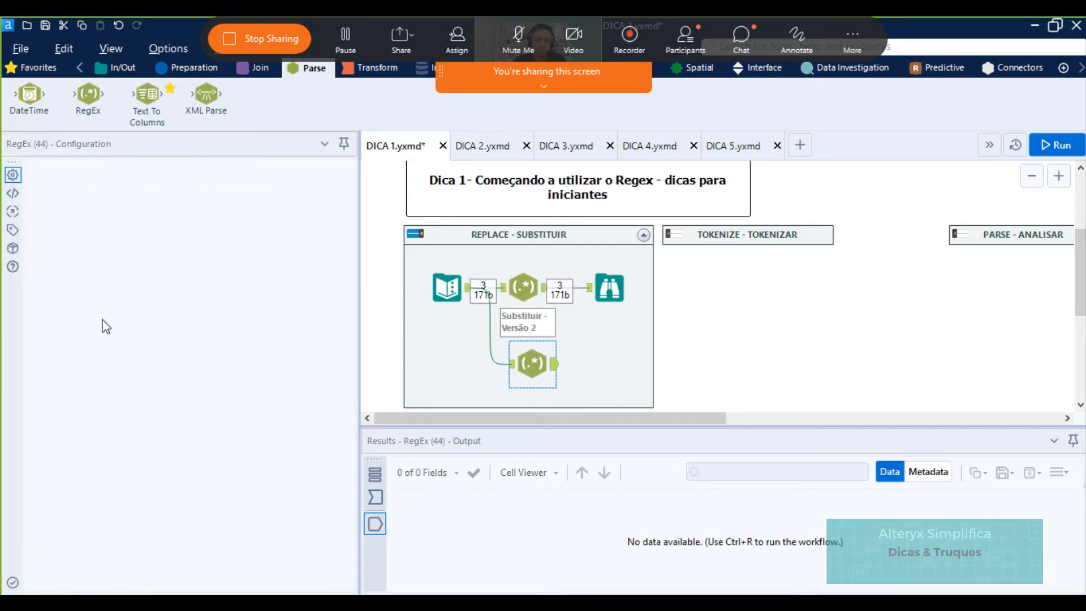
{"action": "left_click", "coordinate": [111, 330]}
{"action": "key", "text": "ctrl+v"}
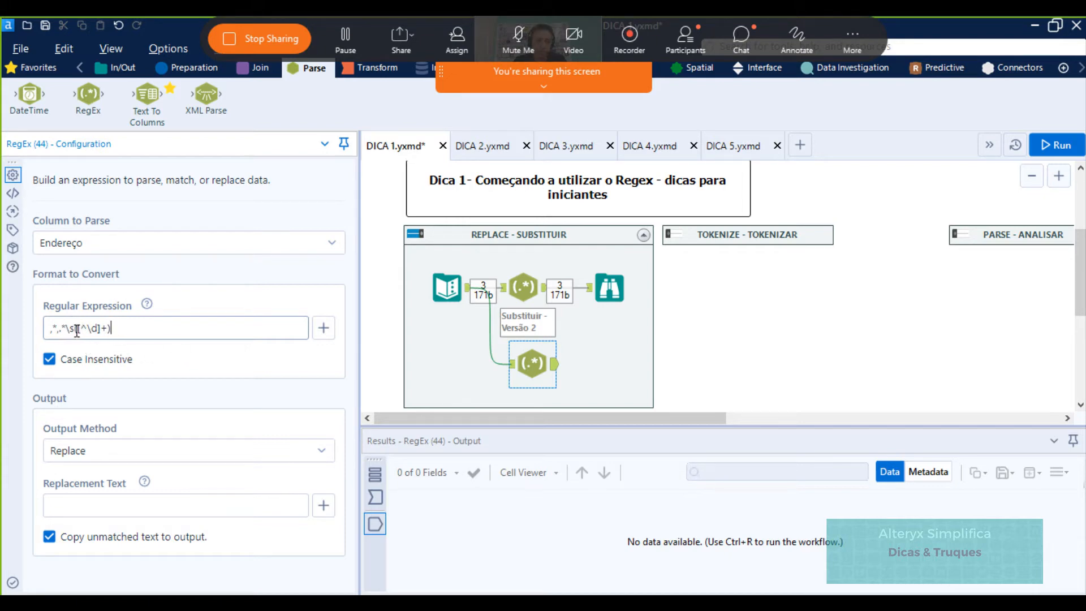
{"action": "left_click_drag", "start_coordinate": [111, 330], "coordinate": [76, 333]}
{"action": "left_click", "coordinate": [87, 331]}
{"action": "left_click", "coordinate": [103, 330]}
{"action": "left_click", "coordinate": [323, 328]}
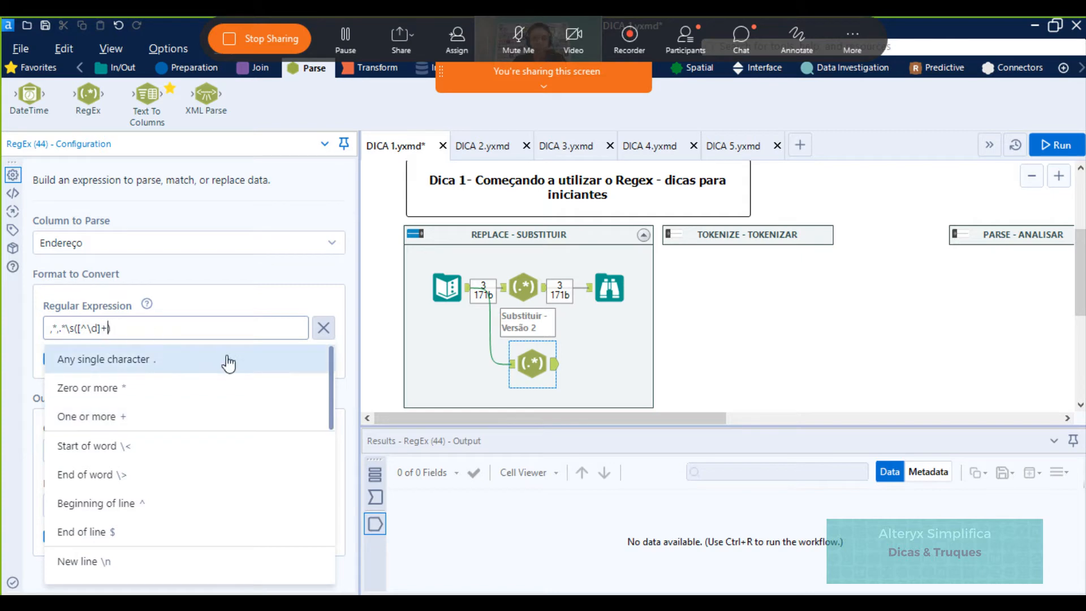
Copy \s(\u{2}) from the existing RegEx tool's expression and append it to the end of the new tool's expression
{"action": "left_click", "coordinate": [537, 292]}
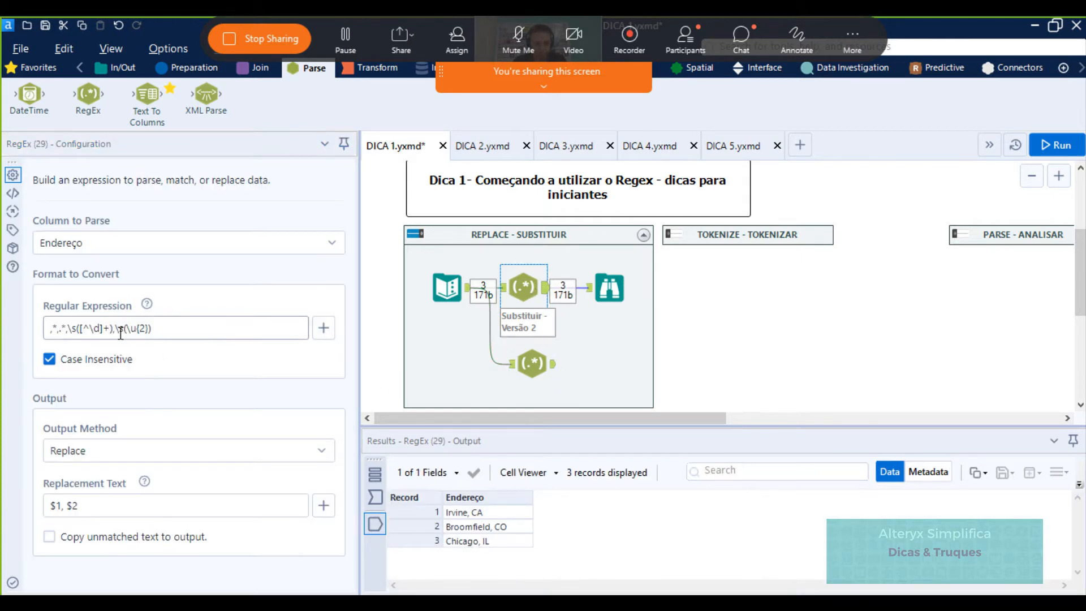
{"action": "left_click_drag", "start_coordinate": [116, 331], "coordinate": [152, 331]}
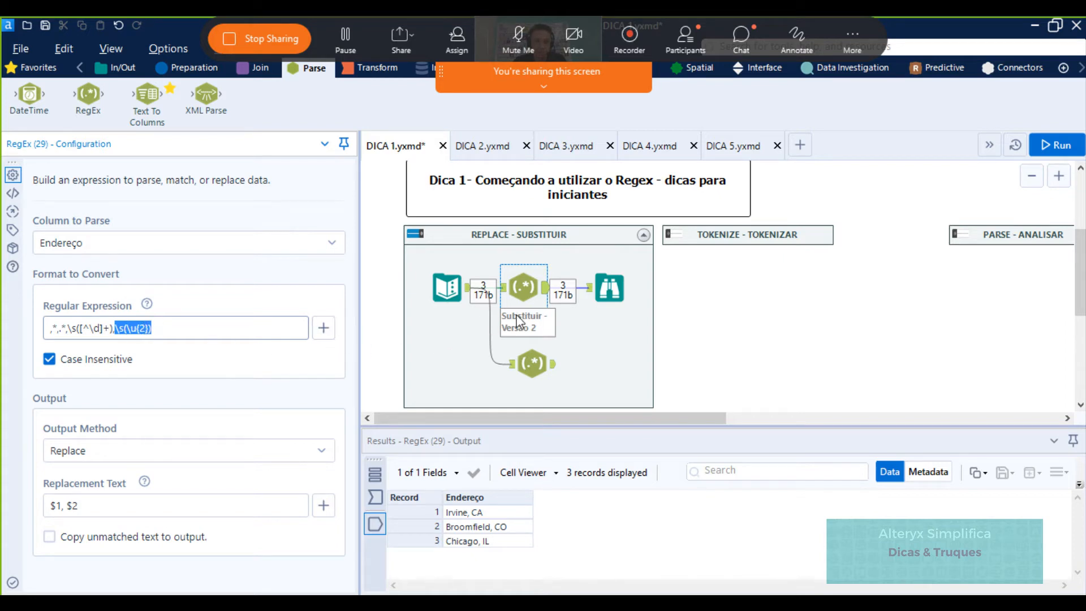
{"action": "left_click", "coordinate": [531, 363]}
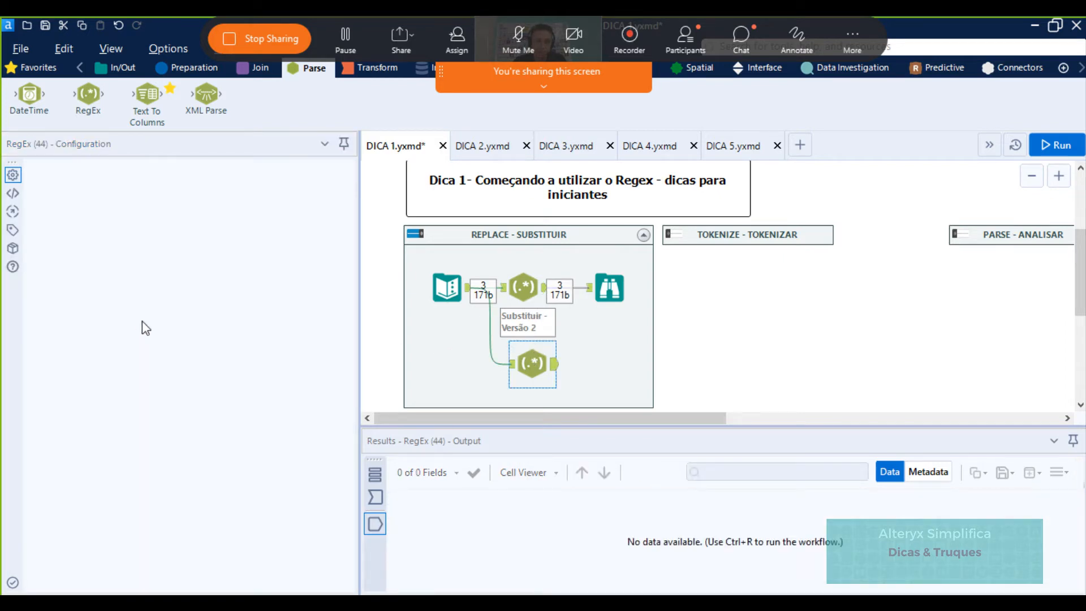
{"action": "left_click", "coordinate": [168, 327]}
{"action": "key", "text": "ctrl+v"}
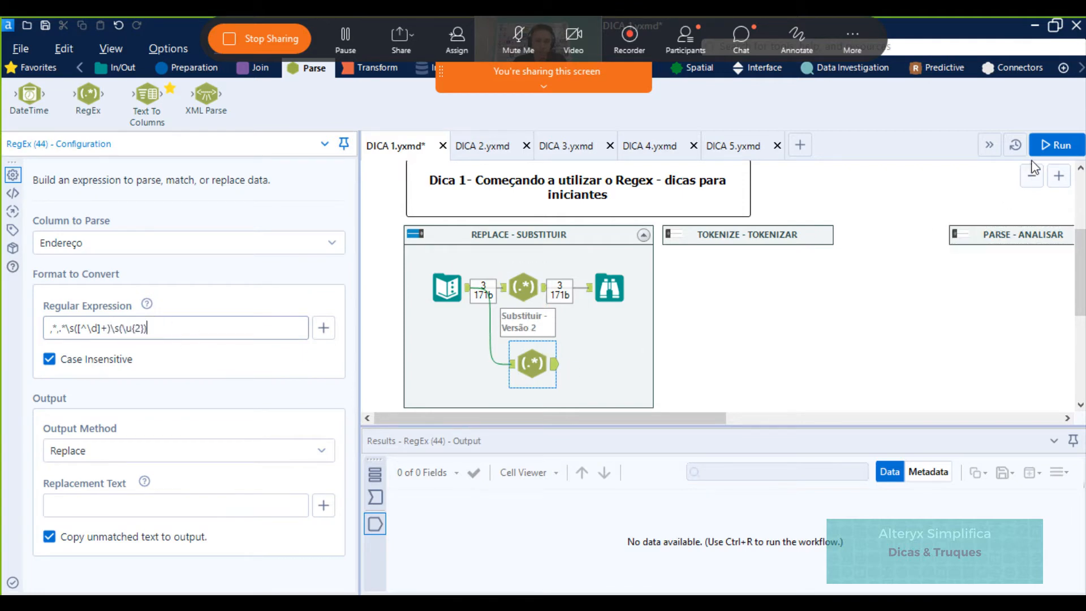
{"action": "left_click", "coordinate": [1045, 152]}
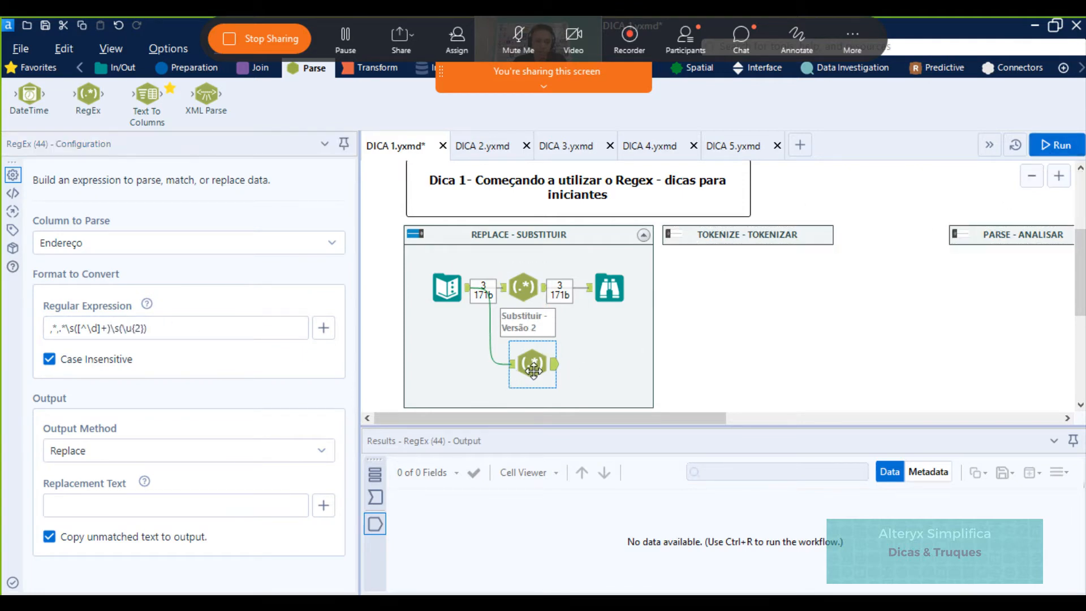
Copy the replacement text $1, $2 from the existing RegEx tool into the new one and turn off copying unmatched text to output
{"action": "left_click", "coordinate": [523, 288]}
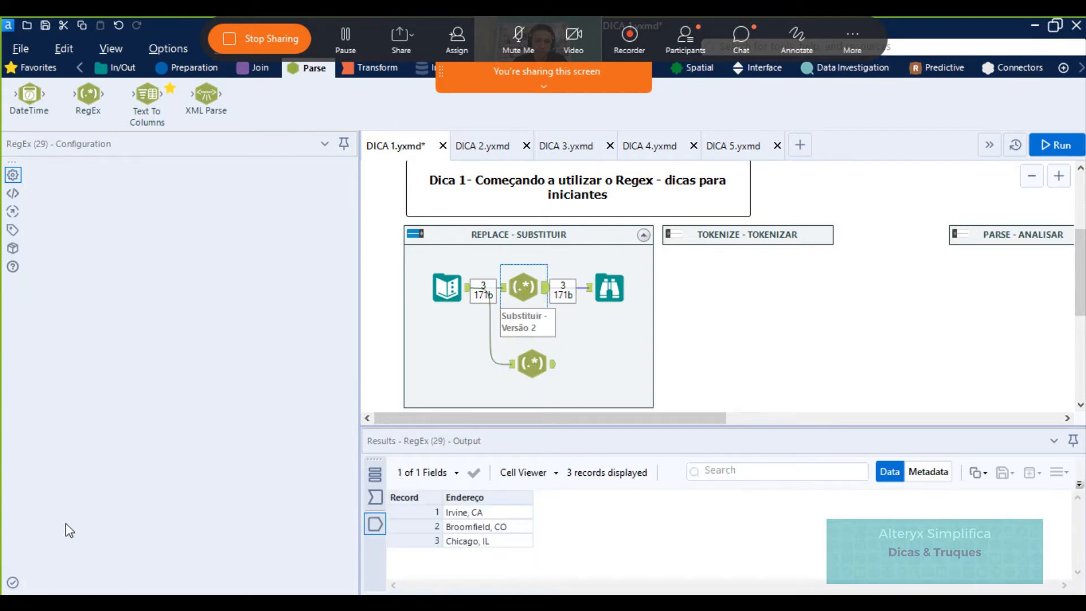
{"action": "left_click", "coordinate": [80, 509]}
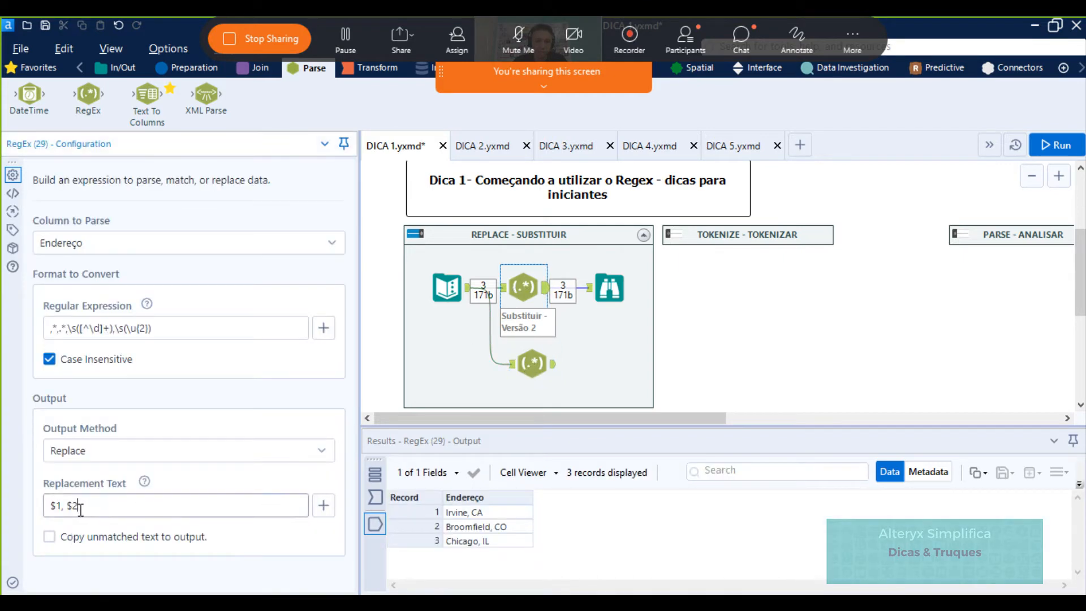
{"action": "left_click_drag", "start_coordinate": [80, 510], "coordinate": [48, 507]}
{"action": "key", "text": "ctrl+c"}
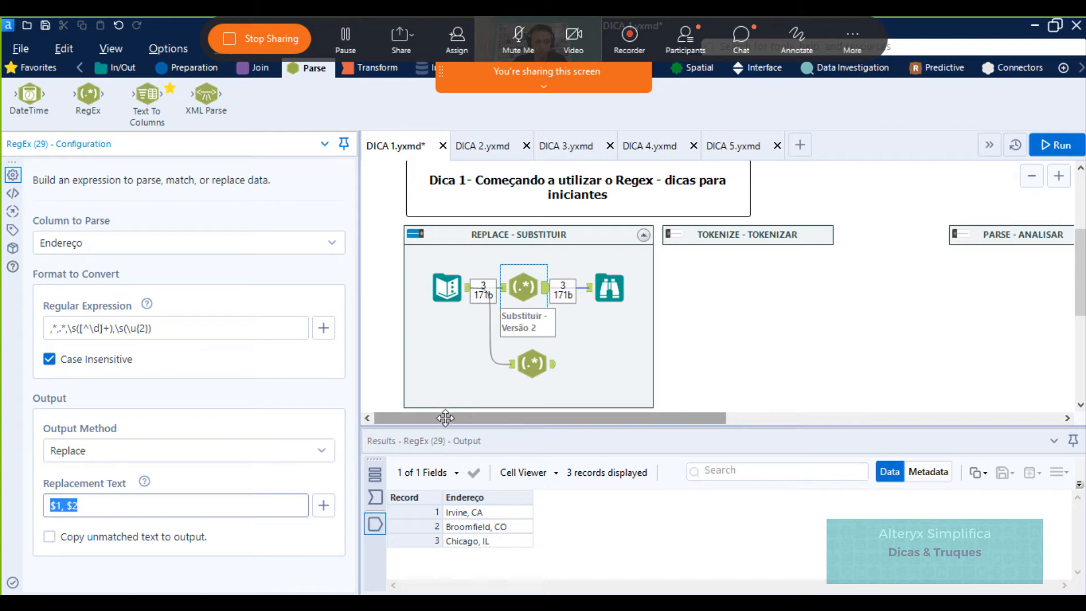
{"action": "left_click", "coordinate": [532, 364]}
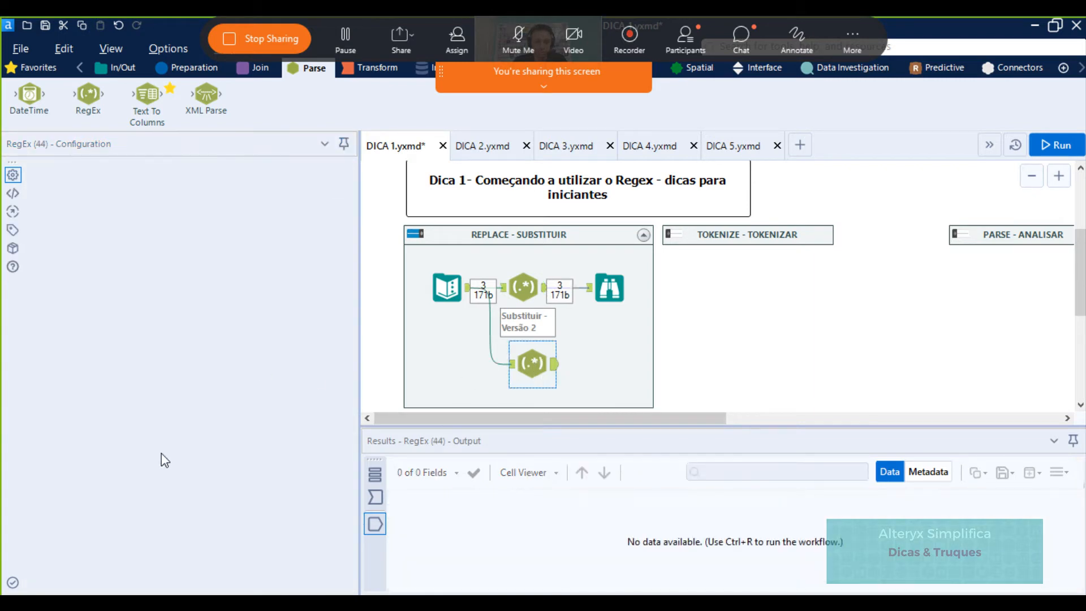
{"action": "left_click", "coordinate": [117, 506]}
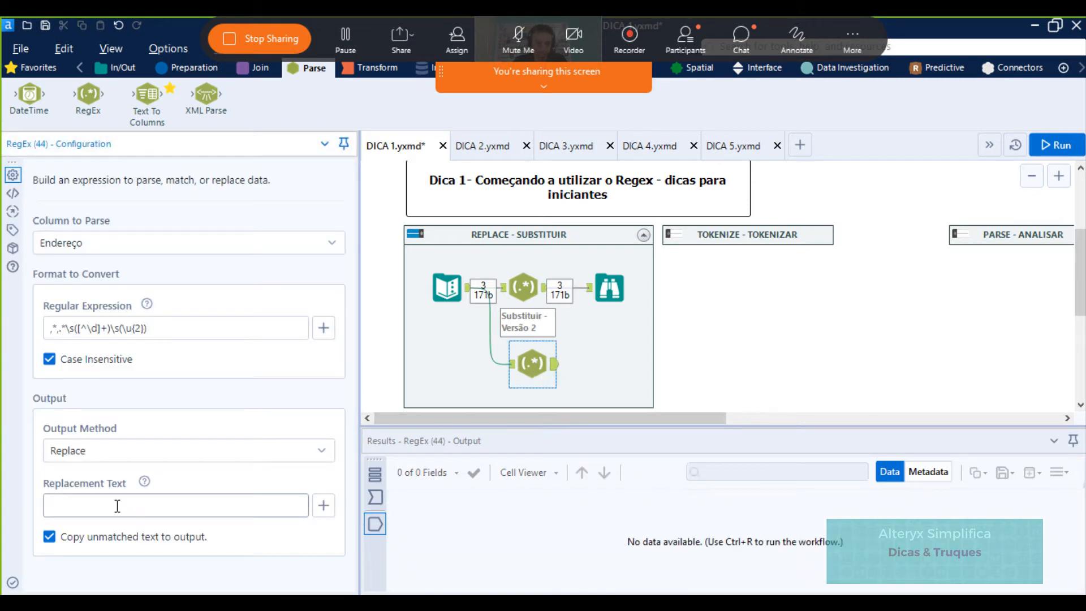
{"action": "key", "text": "ctrl+v"}
{"action": "left_click", "coordinate": [49, 536]}
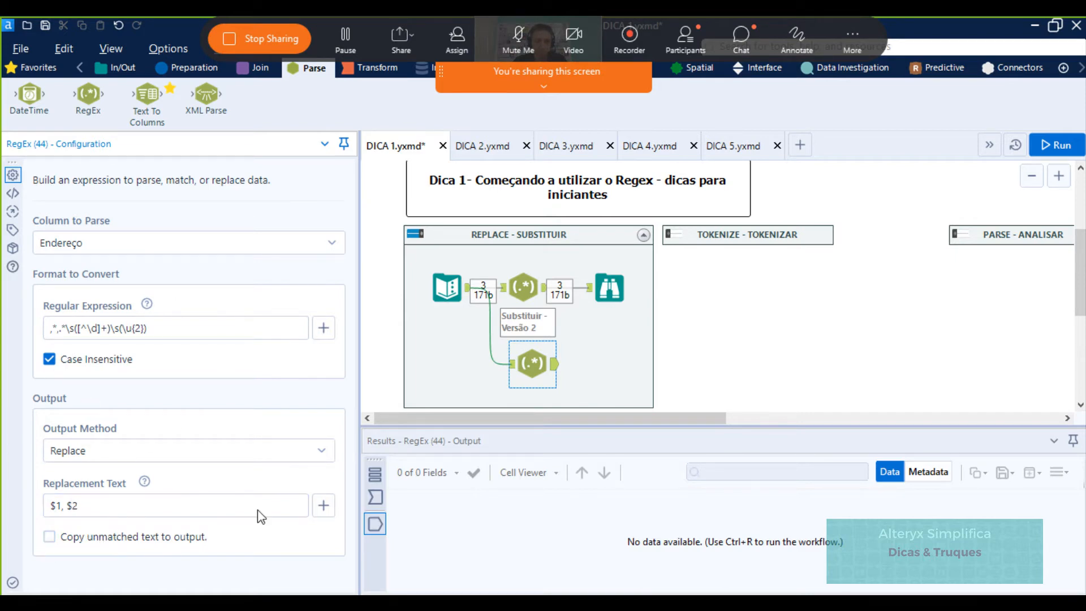
Compare the new RegEx tool's configuration with the existing one and run the workflow
{"action": "left_click", "coordinate": [524, 288]}
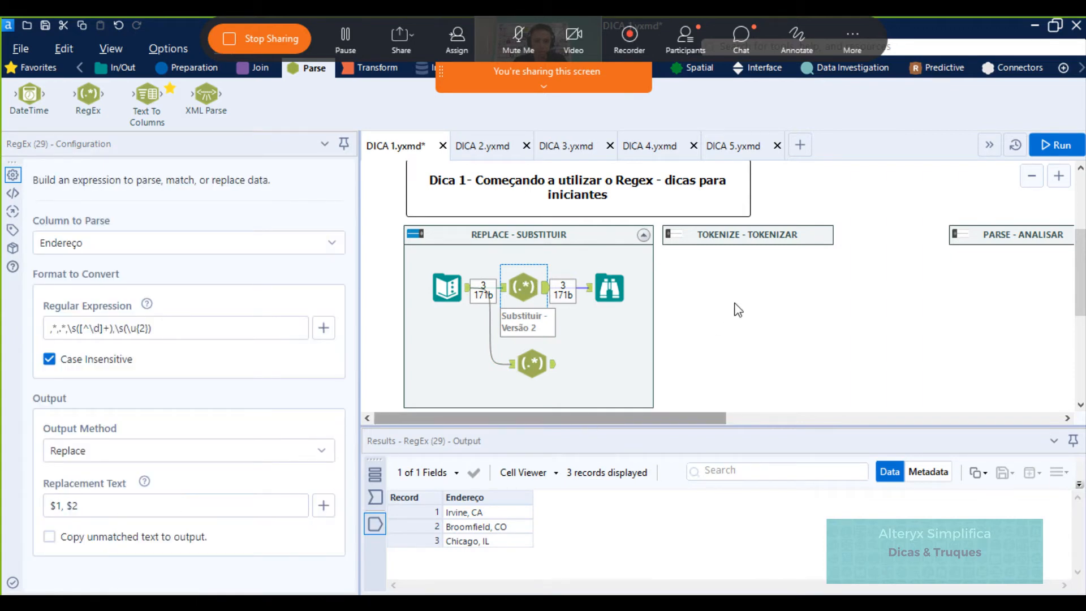
{"action": "left_click", "coordinate": [548, 371]}
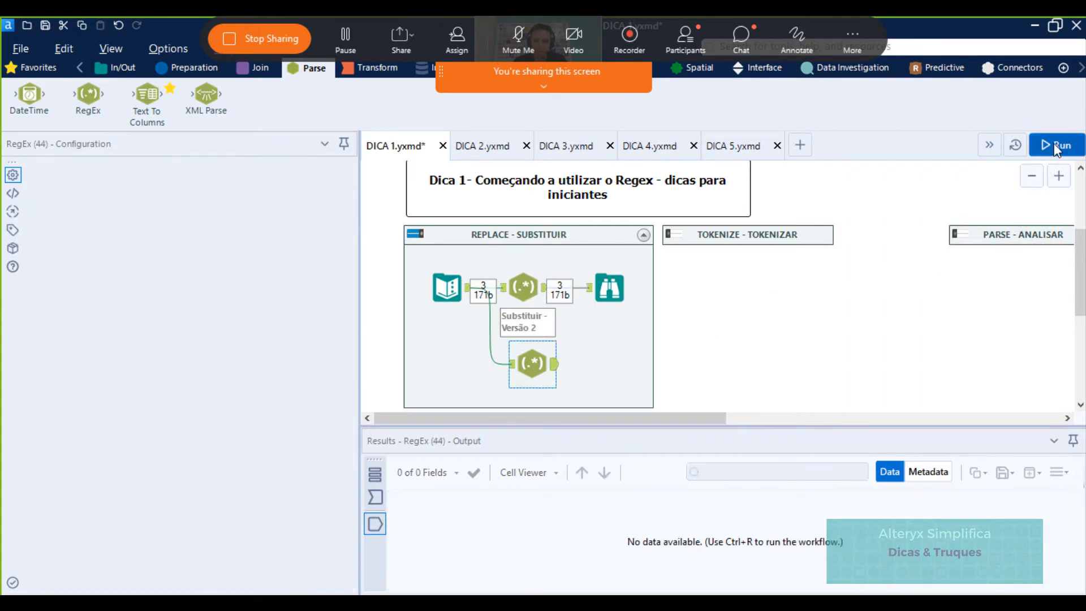
{"action": "left_click", "coordinate": [437, 354]}
{"action": "key", "text": "ctrl+r"}
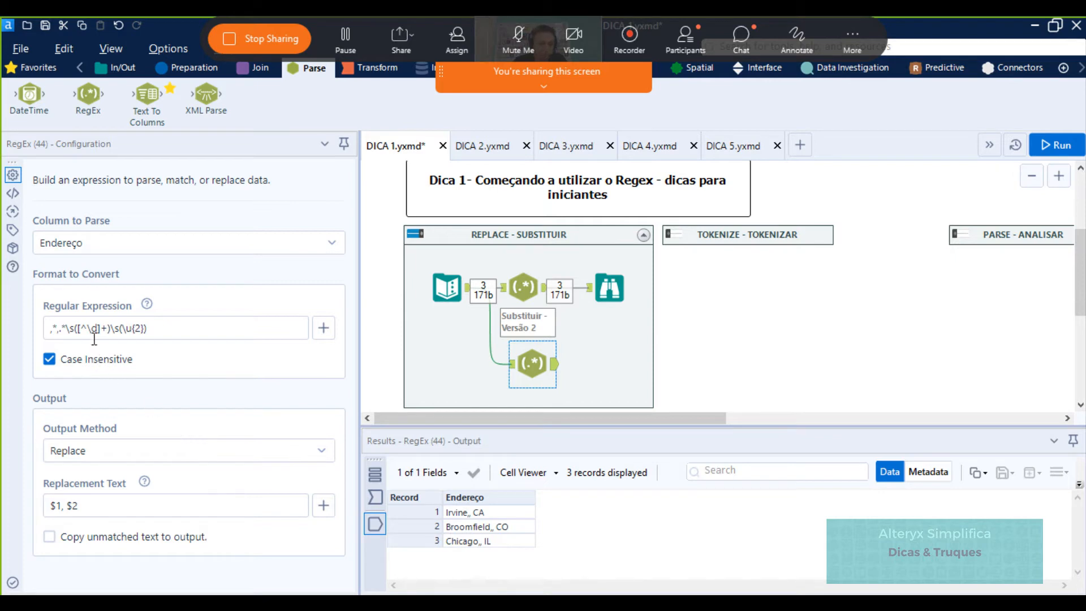
Add a comma between ([^\d]+) and \s(\u{2}) in the new RegEx tool's expression and rerun the workflow
{"action": "left_click", "coordinate": [112, 330]}
{"action": "left_click", "coordinate": [517, 289]}
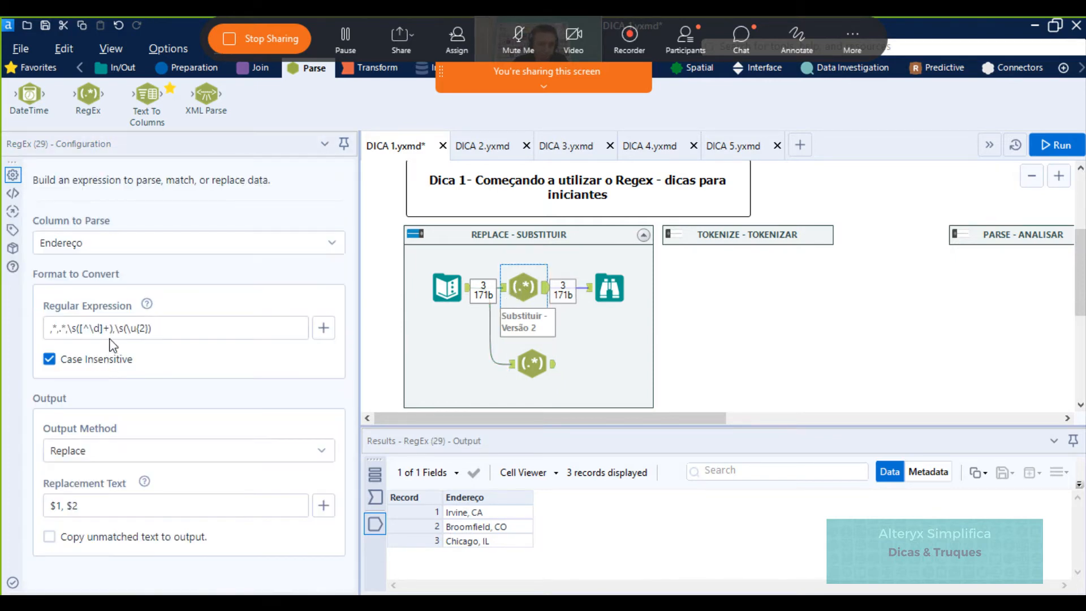
{"action": "left_click", "coordinate": [529, 362]}
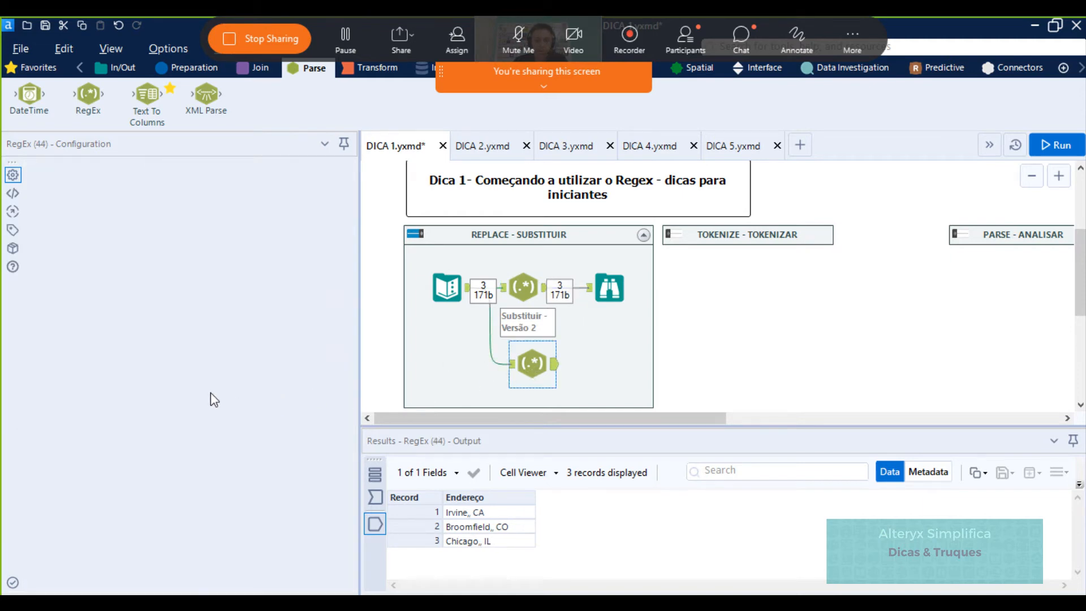
{"action": "left_click", "coordinate": [113, 330]}
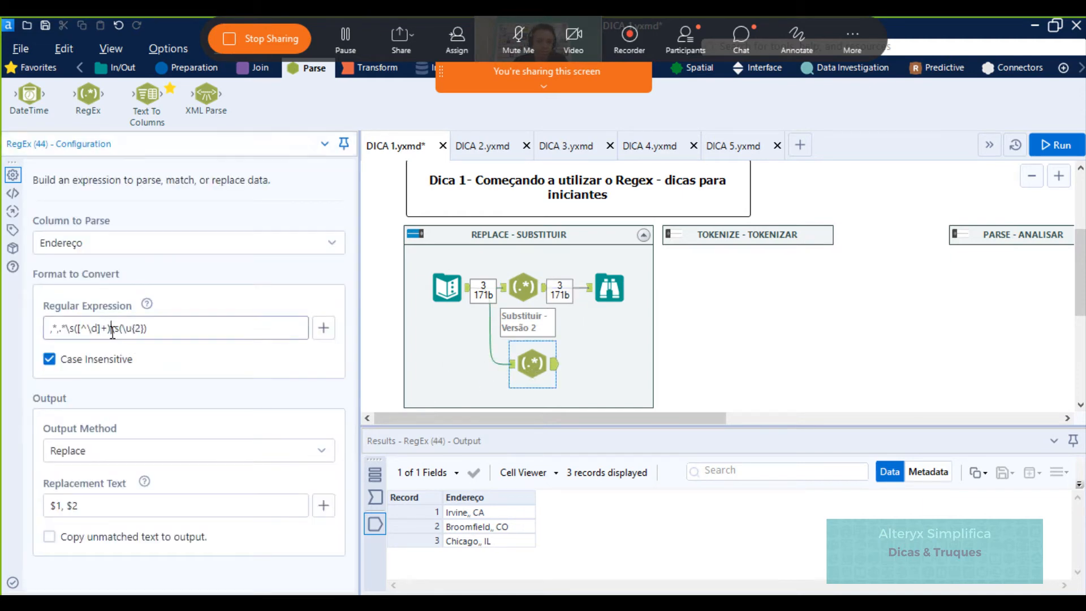
{"action": "type", "text": ","}
{"action": "left_click", "coordinate": [1063, 142]}
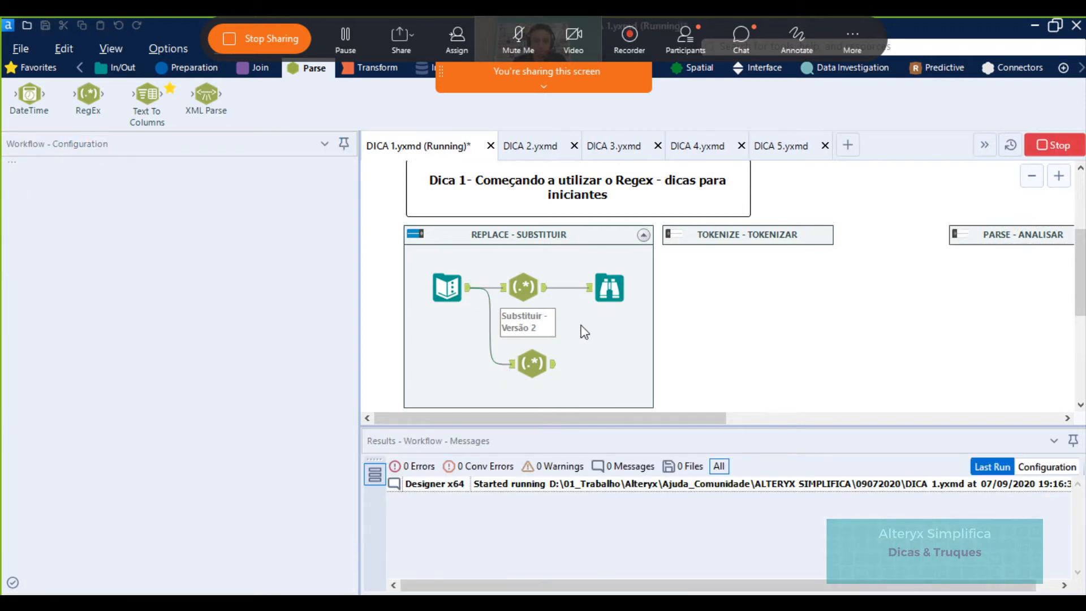
Compare the new RegEx tool's output with the original addresses in the Text Input tool
{"action": "left_click", "coordinate": [552, 367]}
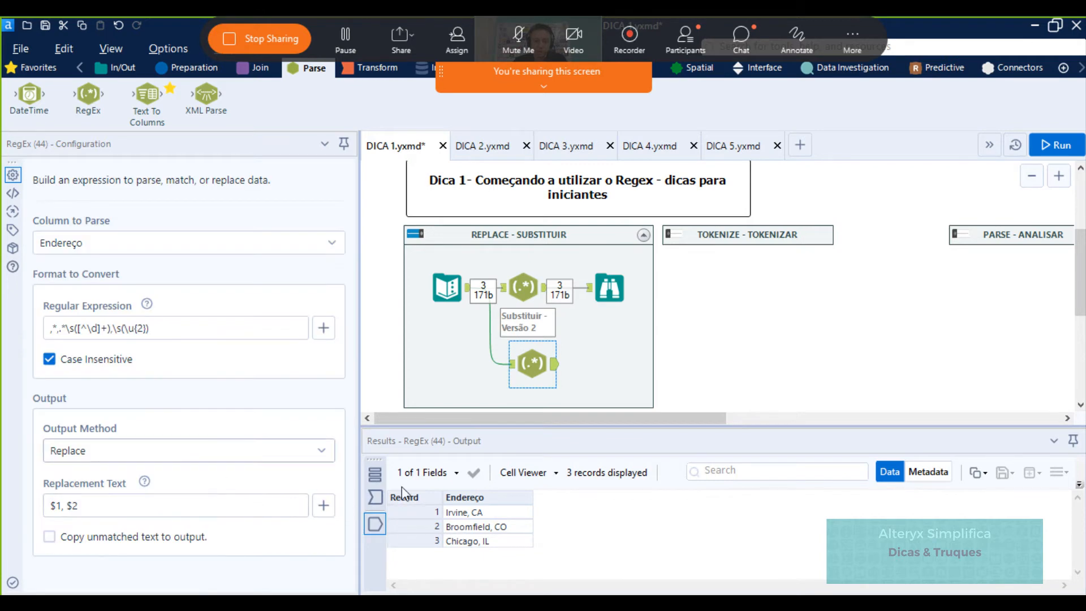
{"action": "left_click", "coordinate": [447, 287]}
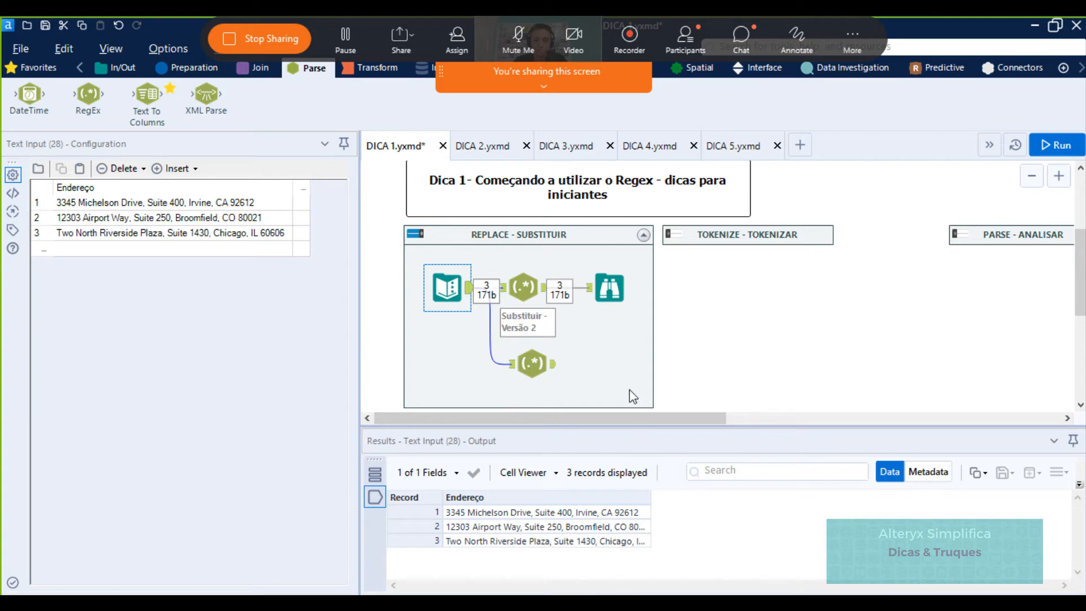
{"action": "left_click", "coordinate": [531, 363]}
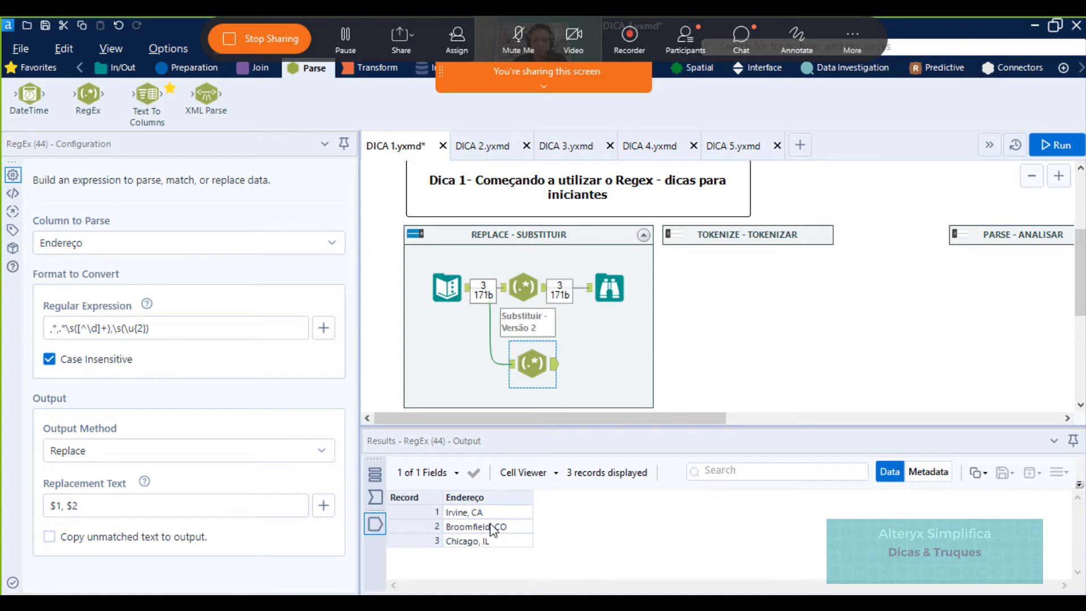
Disable the REPLACE - SUBSTITUIR container, enable the TOKENIZE - TOKENIZAR container and run the workflow
{"action": "left_click", "coordinate": [416, 240]}
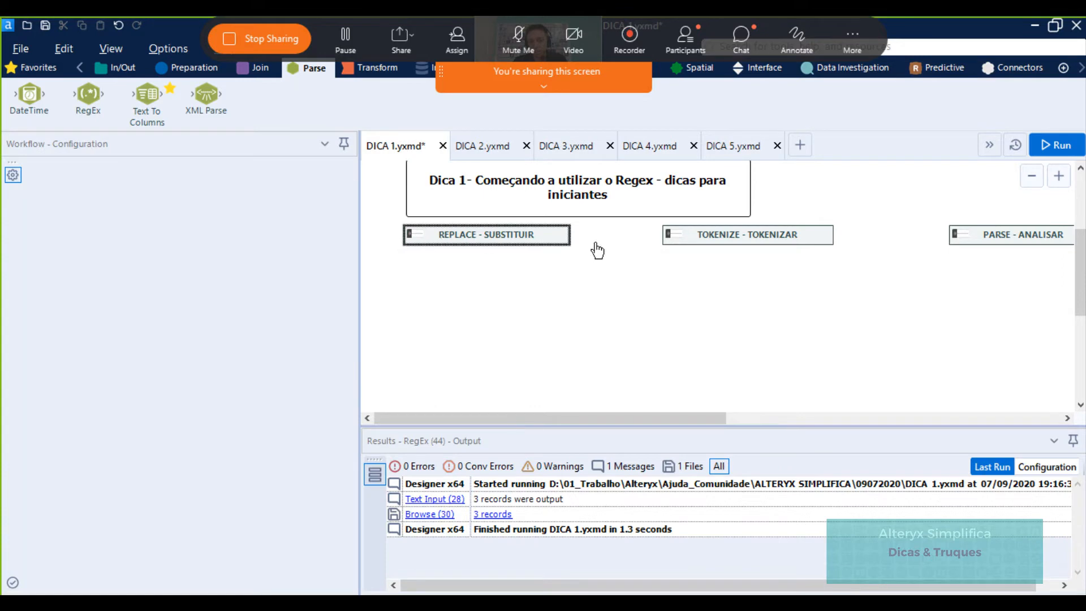
{"action": "left_click", "coordinate": [677, 238]}
{"action": "left_click", "coordinate": [677, 237]}
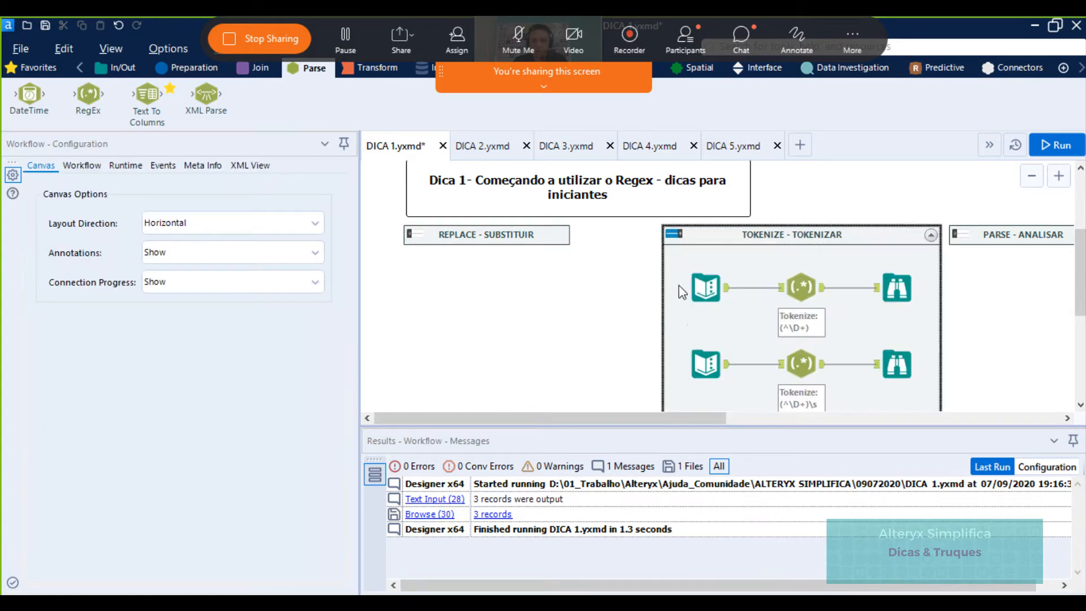
{"action": "left_click", "coordinate": [1050, 149]}
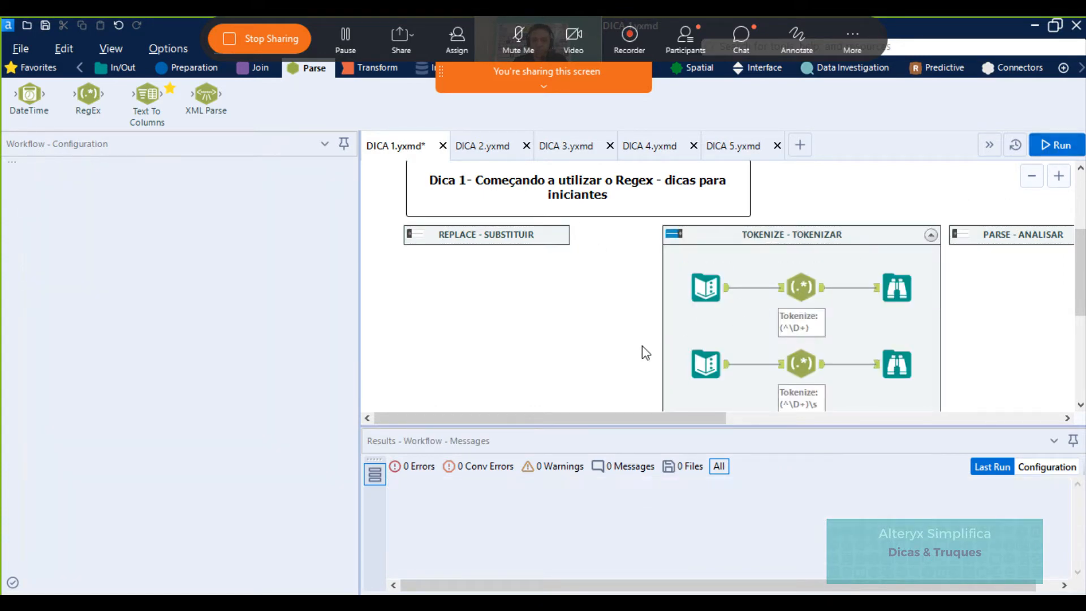
Examine the Inputdata records of the first Text Input tool in the TOKENIZE - TOKENIZAR container
{"action": "left_click", "coordinate": [706, 290]}
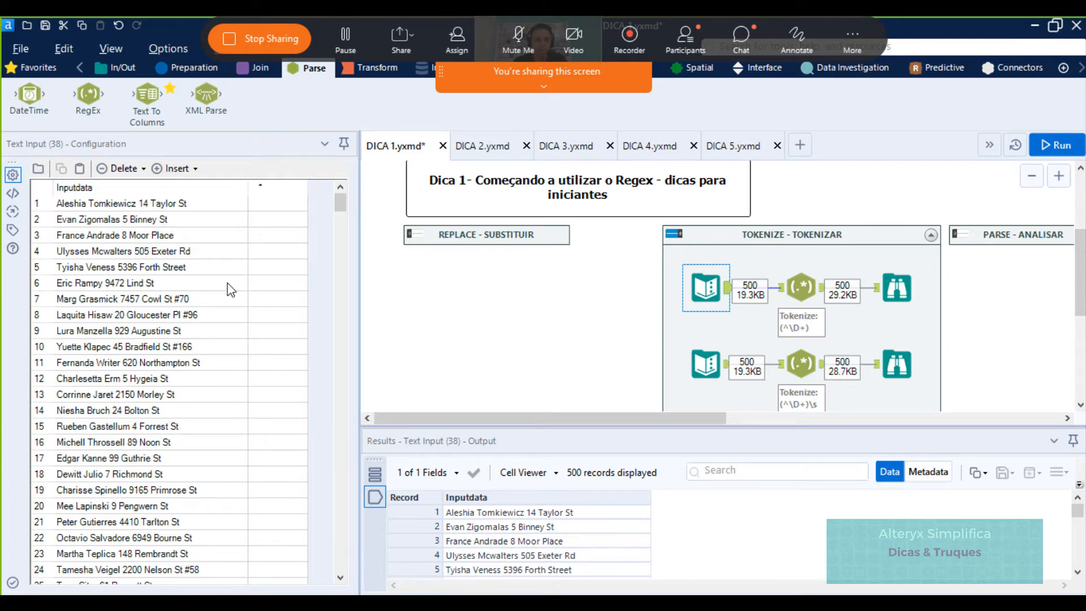
{"action": "left_click_drag", "start_coordinate": [329, 211], "coordinate": [335, 189]}
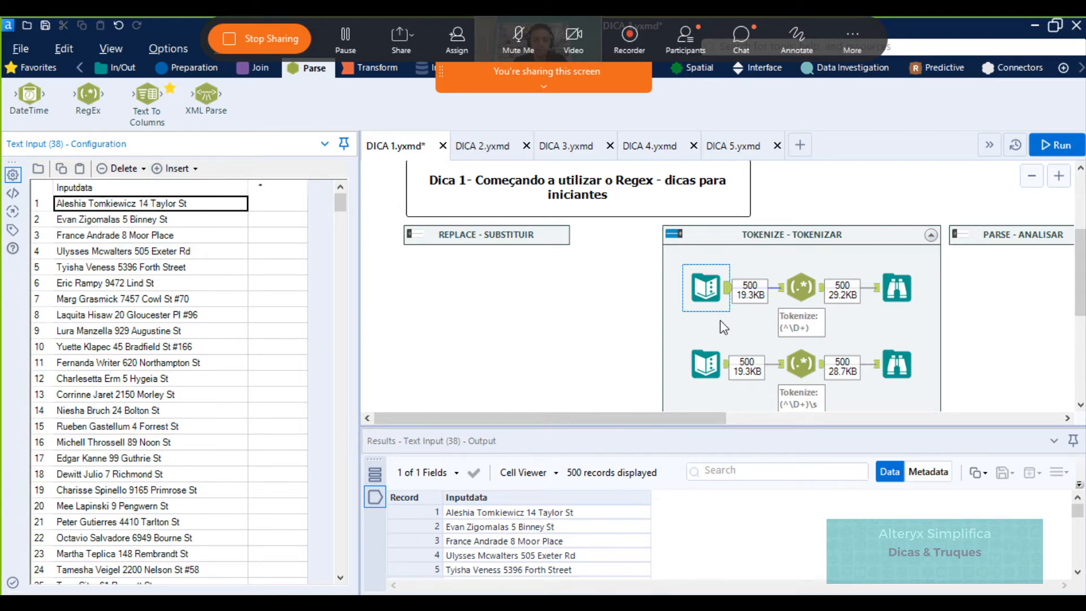
Shift the container's second tool row down and add a RegEx tool in the gap, connected to the first Text Input
{"action": "left_click", "coordinate": [895, 295]}
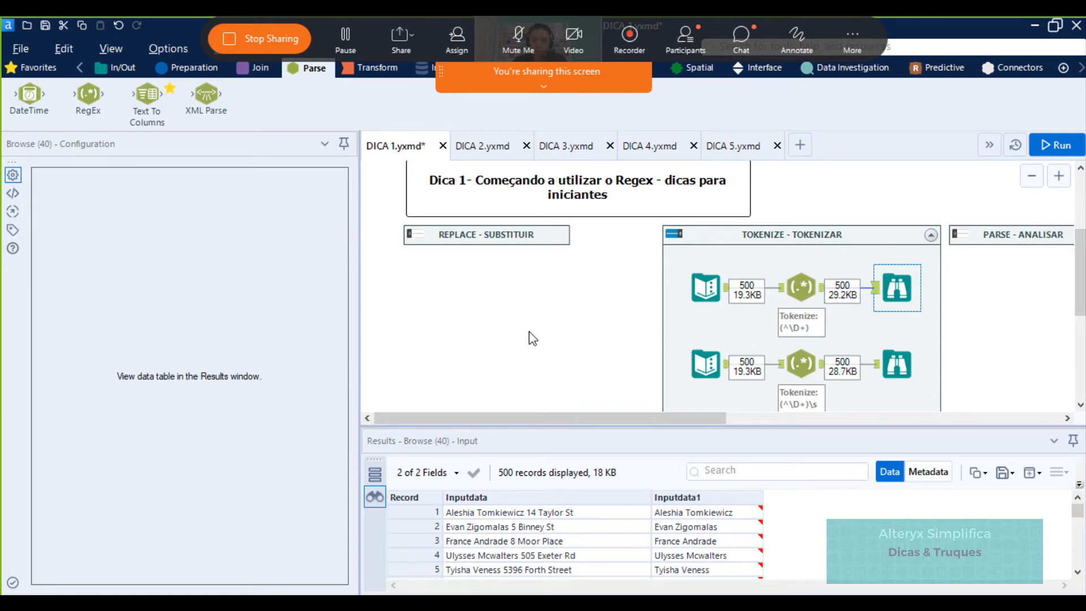
{"action": "scroll", "coordinate": [531, 338], "scroll_direction": "down", "scroll_amount": 1}
{"action": "mouse_move", "coordinate": [676, 272]}
{"action": "left_mouse_down"}
{"action": "mouse_move", "coordinate": [882, 333]}
{"action": "mouse_move", "coordinate": [881, 345]}
{"action": "left_mouse_up"}
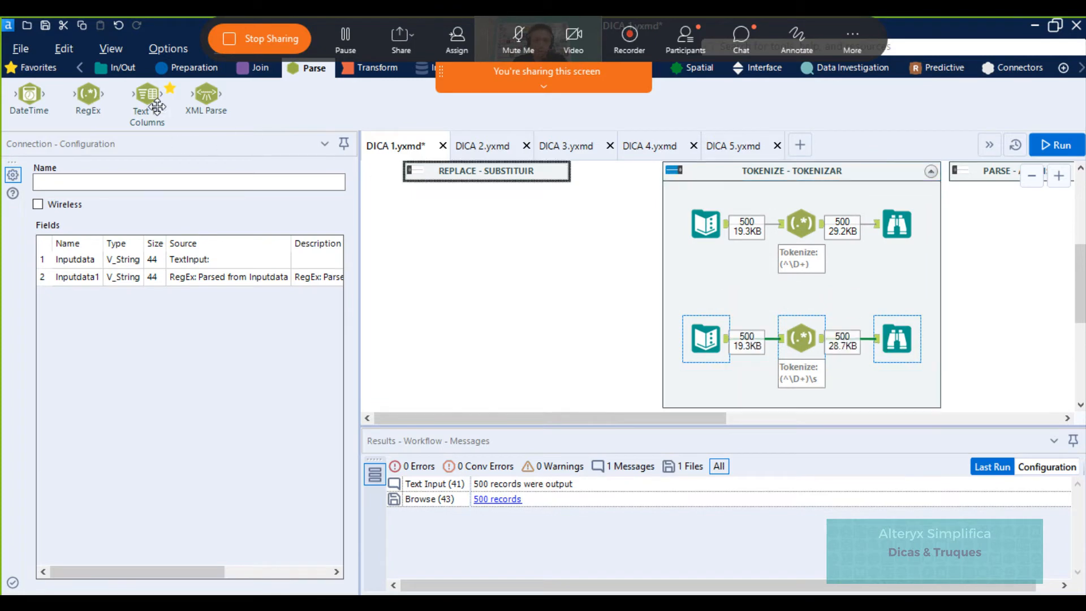
{"action": "left_click_drag", "start_coordinate": [88, 95], "coordinate": [813, 279]}
{"action": "left_click_drag", "start_coordinate": [725, 224], "coordinate": [790, 279]}
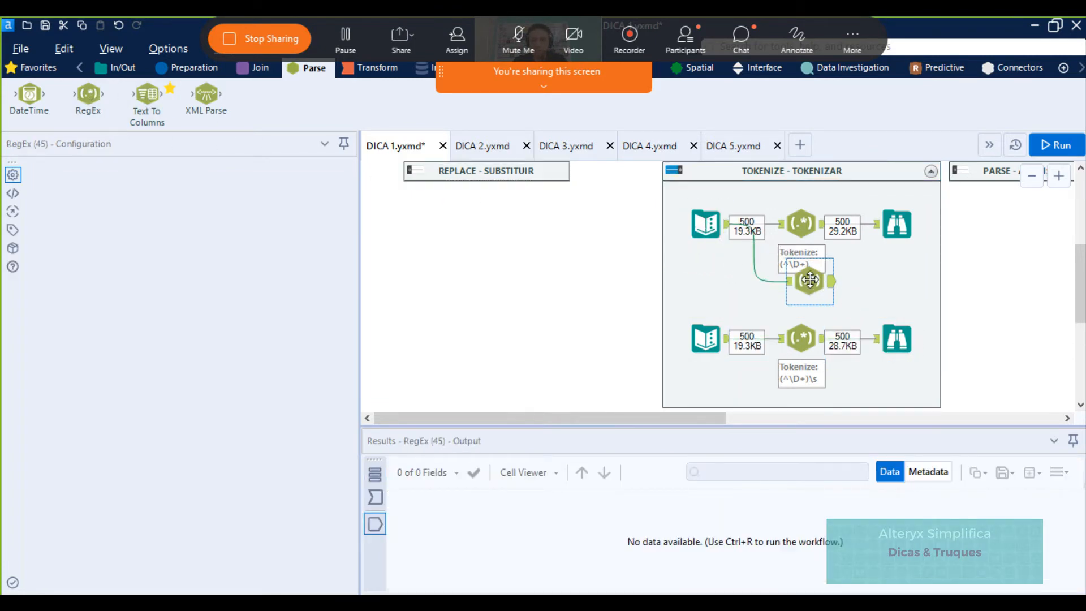
Set the new RegEx tool's output method to Tokenize, keeping Inputdata as the column to parse
{"action": "left_click", "coordinate": [706, 224]}
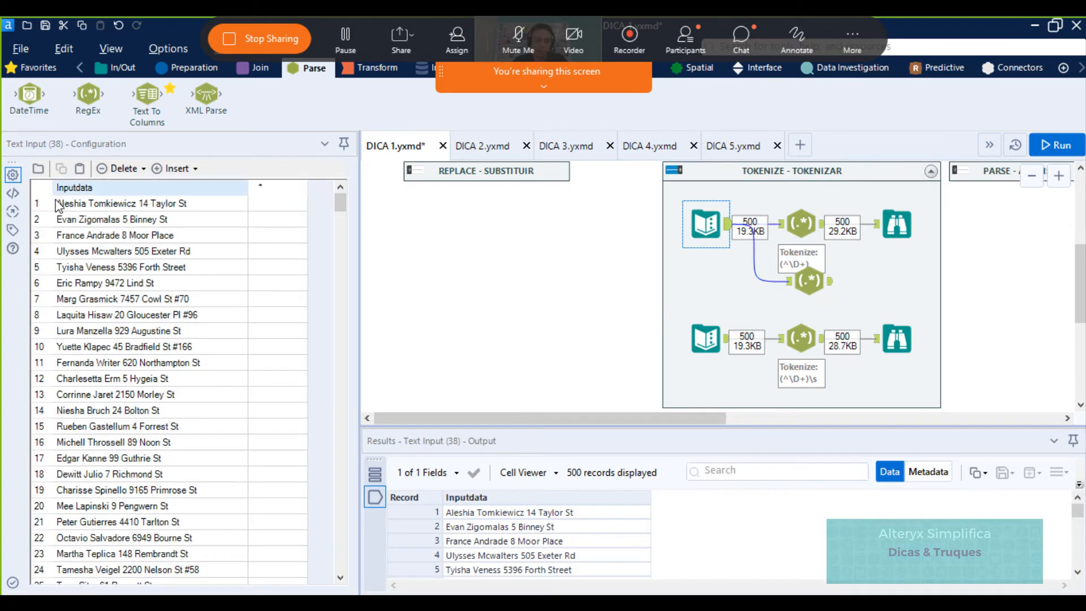
{"action": "left_click", "coordinate": [816, 288]}
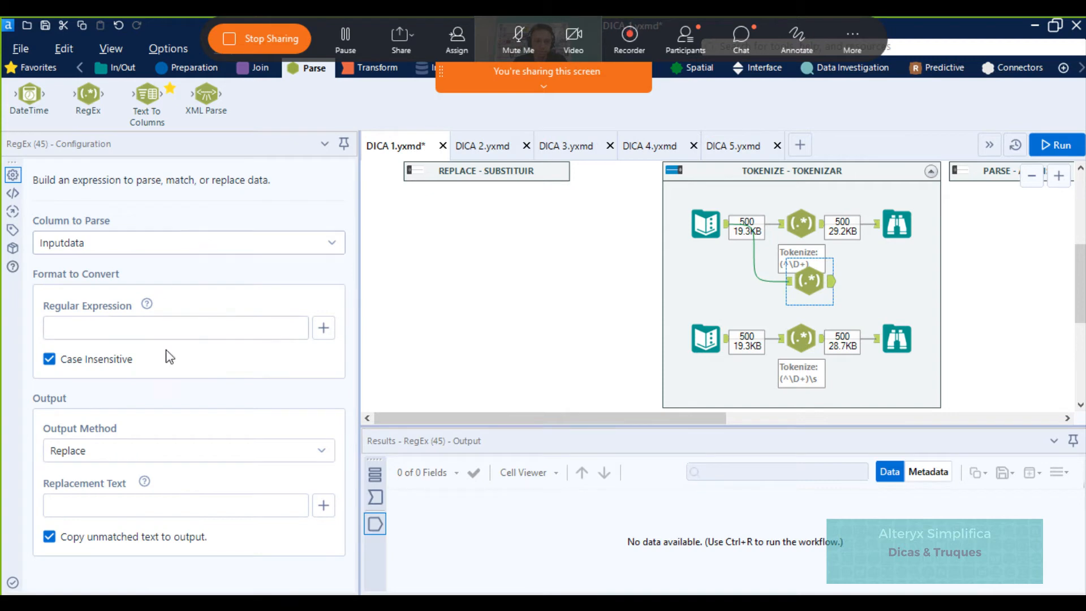
{"action": "left_click", "coordinate": [326, 451]}
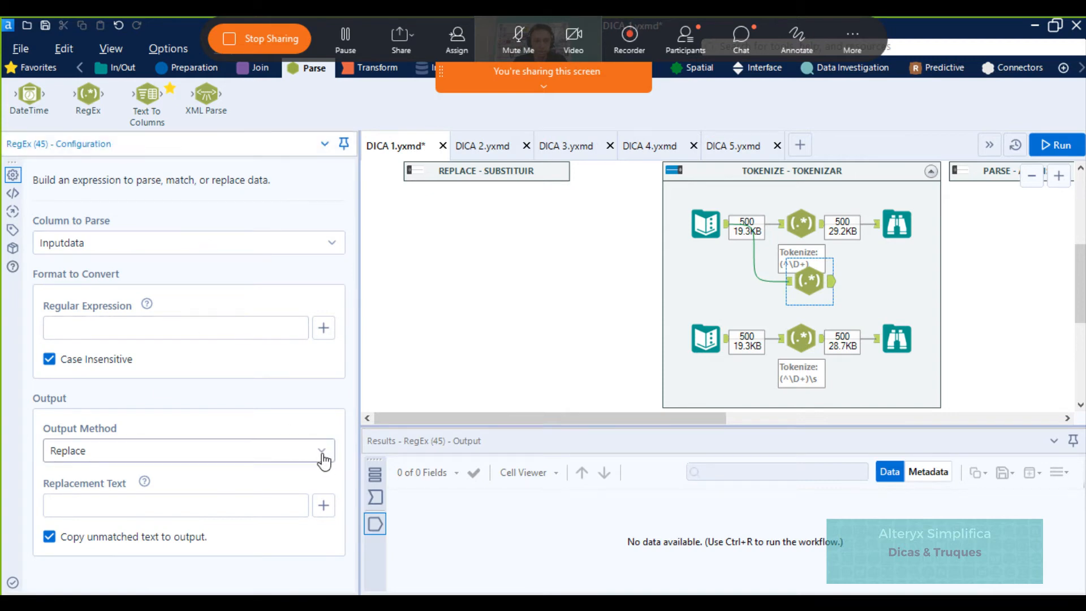
{"action": "left_click", "coordinate": [126, 509]}
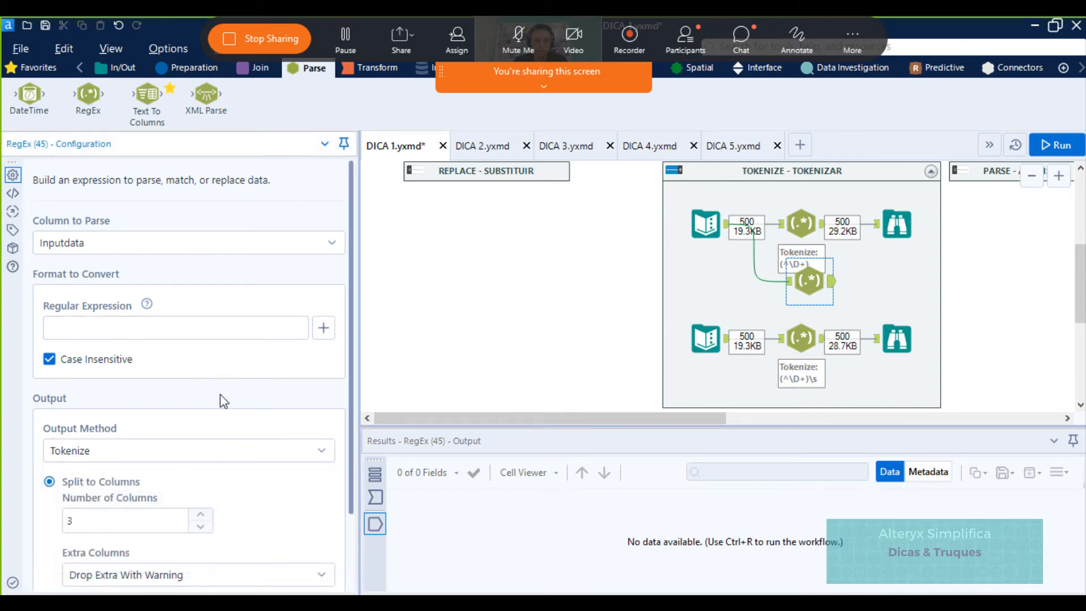
{"action": "scroll", "coordinate": [370, 407], "scroll_direction": "down", "scroll_amount": 1}
{"action": "scroll", "coordinate": [322, 421], "scroll_direction": "down", "scroll_amount": 1}
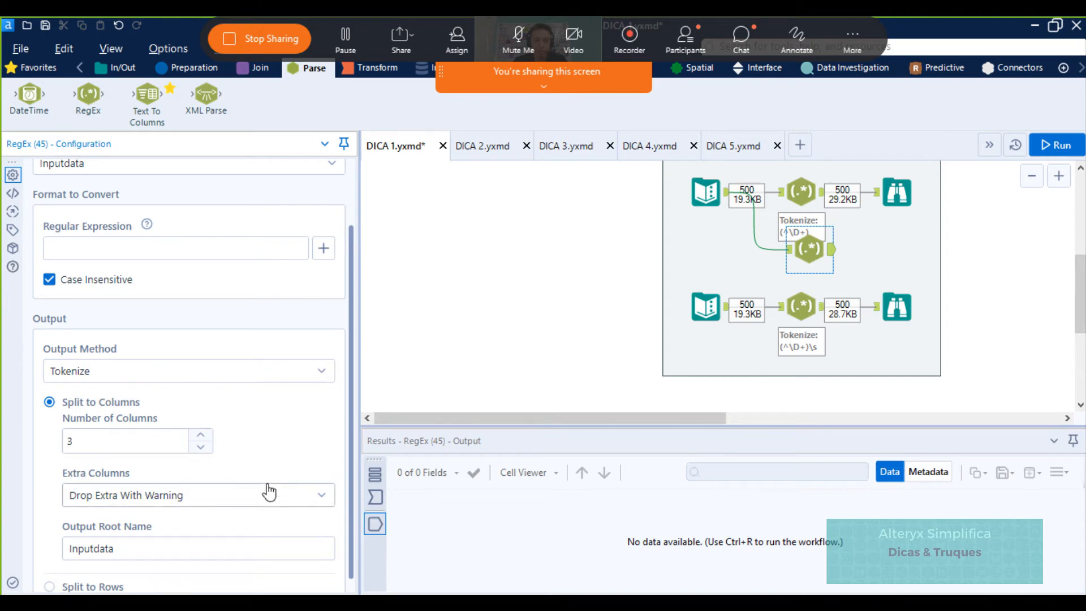
Copy the expression (^\D+) from the first RegEx tool into the new RegEx tool's regular expression
{"action": "left_click", "coordinate": [801, 191]}
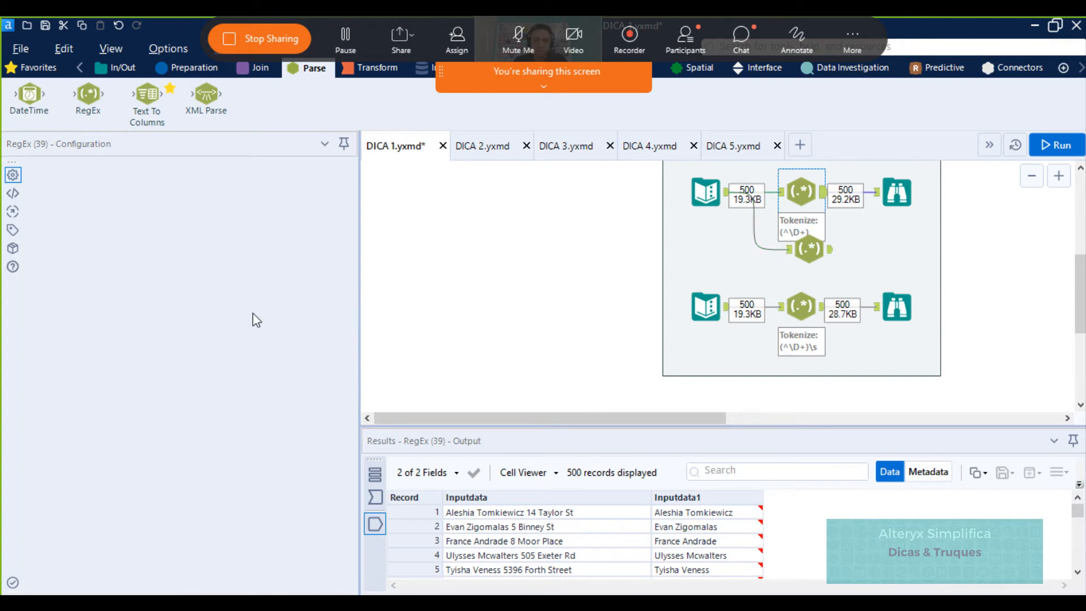
{"action": "left_click", "coordinate": [107, 330]}
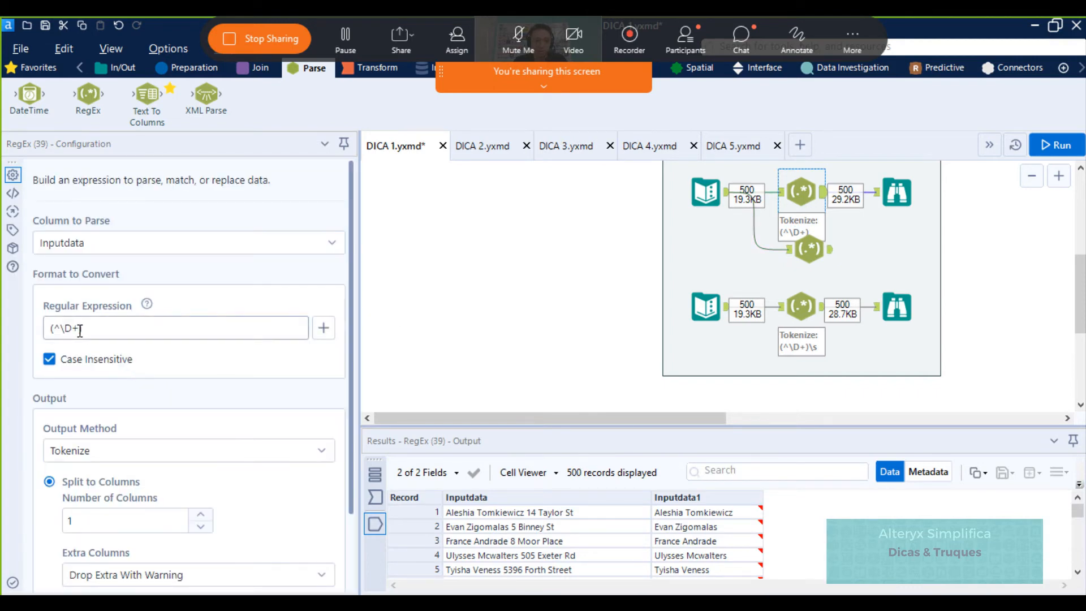
{"action": "left_click_drag", "start_coordinate": [90, 332], "coordinate": [46, 329]}
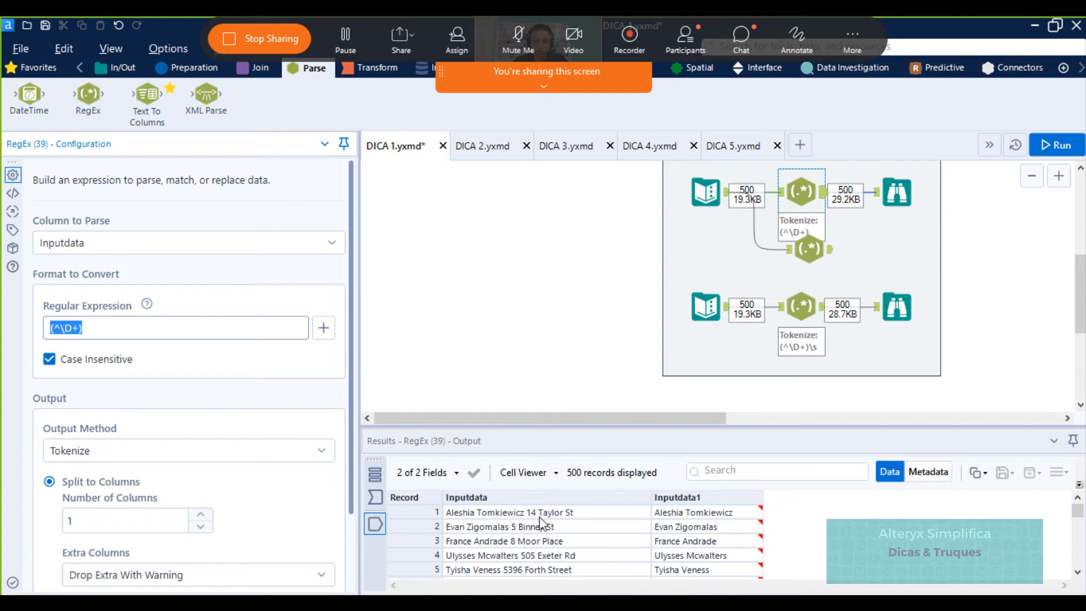
{"action": "left_click_drag", "start_coordinate": [544, 427], "coordinate": [550, 348]}
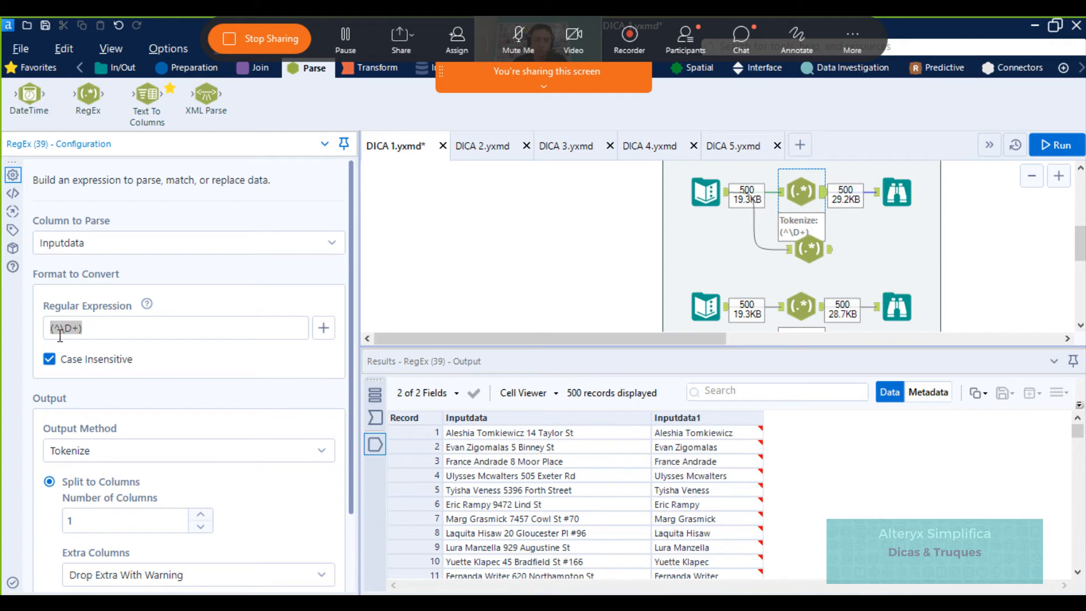
{"action": "left_click_drag", "start_coordinate": [117, 333], "coordinate": [29, 335]}
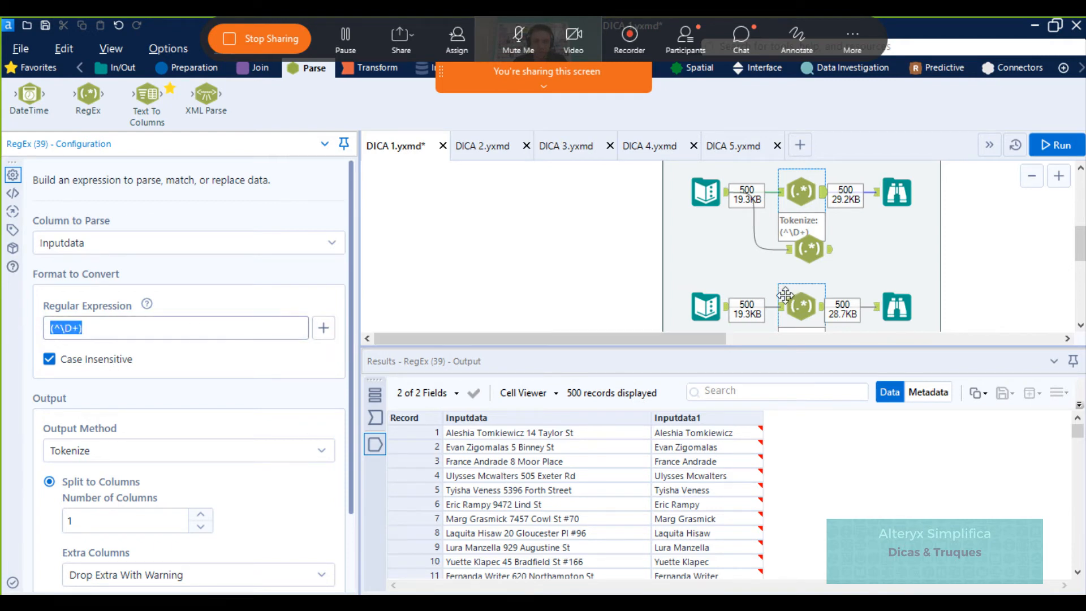
{"action": "left_click", "coordinate": [806, 261]}
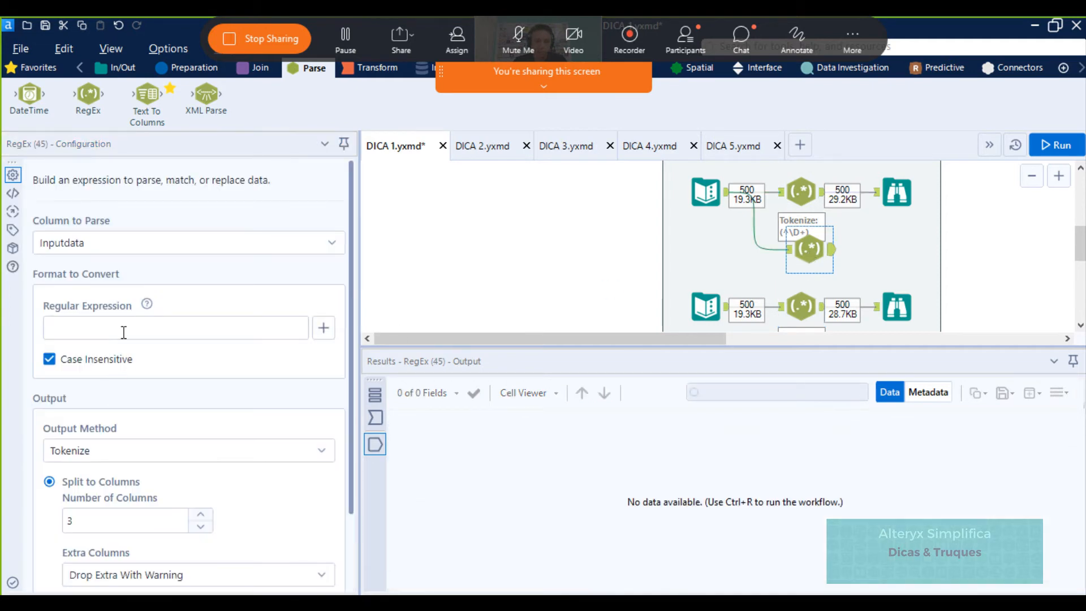
{"action": "left_click", "coordinate": [125, 327]}
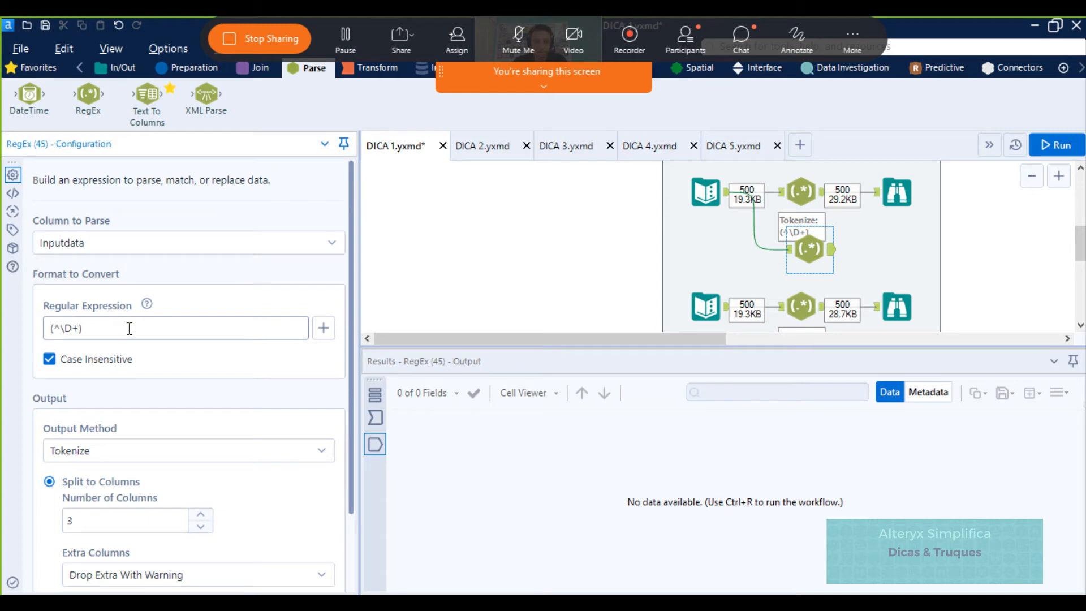
Set the new RegEx tool to split into 2 columns, run the workflow and review its output
{"action": "left_click", "coordinate": [814, 205]}
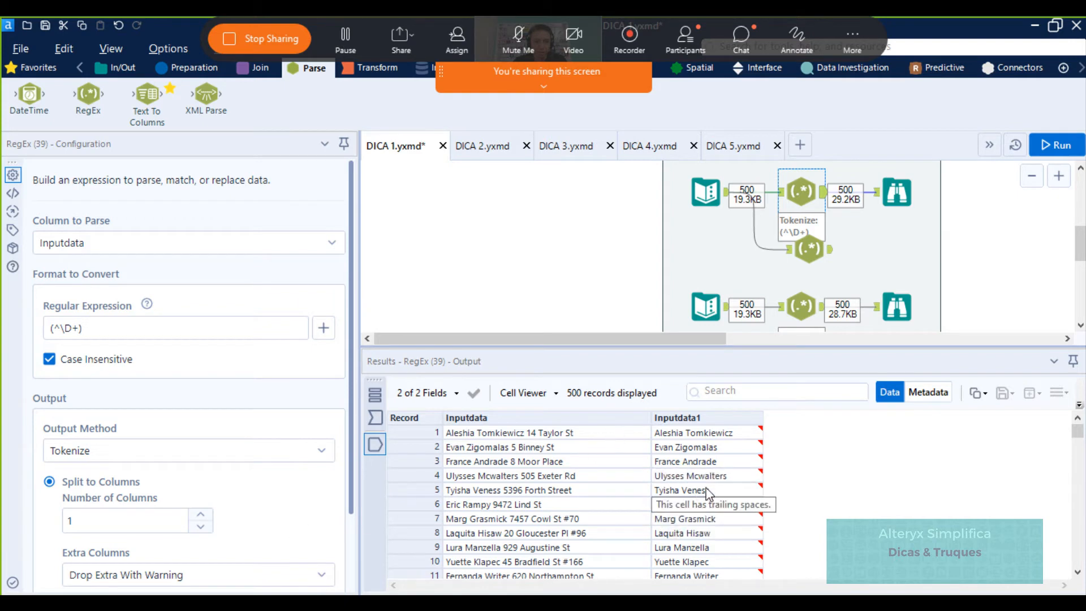
{"action": "left_click", "coordinate": [815, 261]}
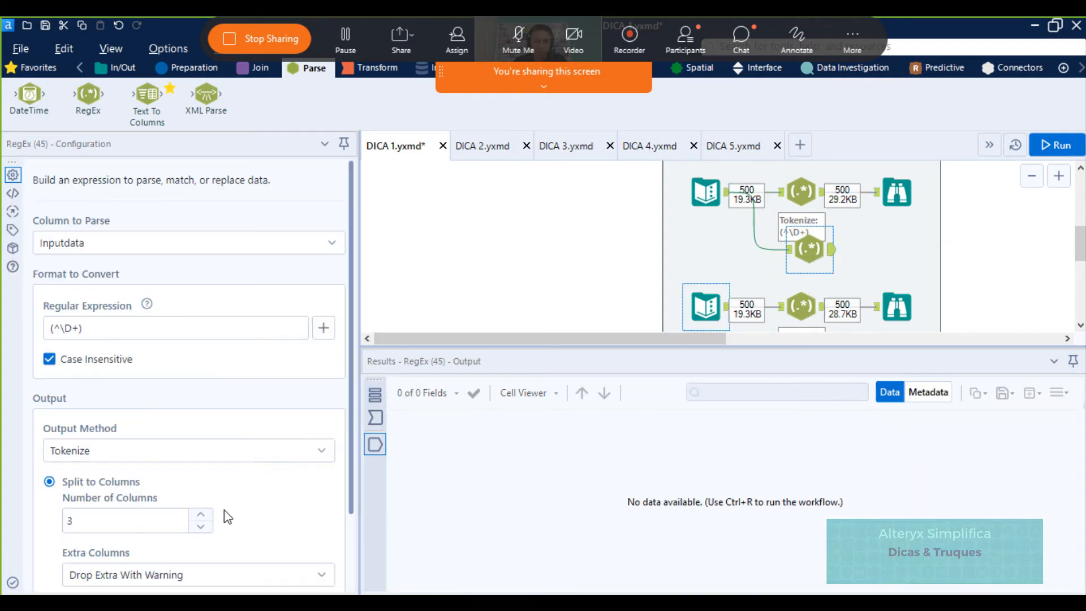
{"action": "left_click", "coordinate": [201, 529]}
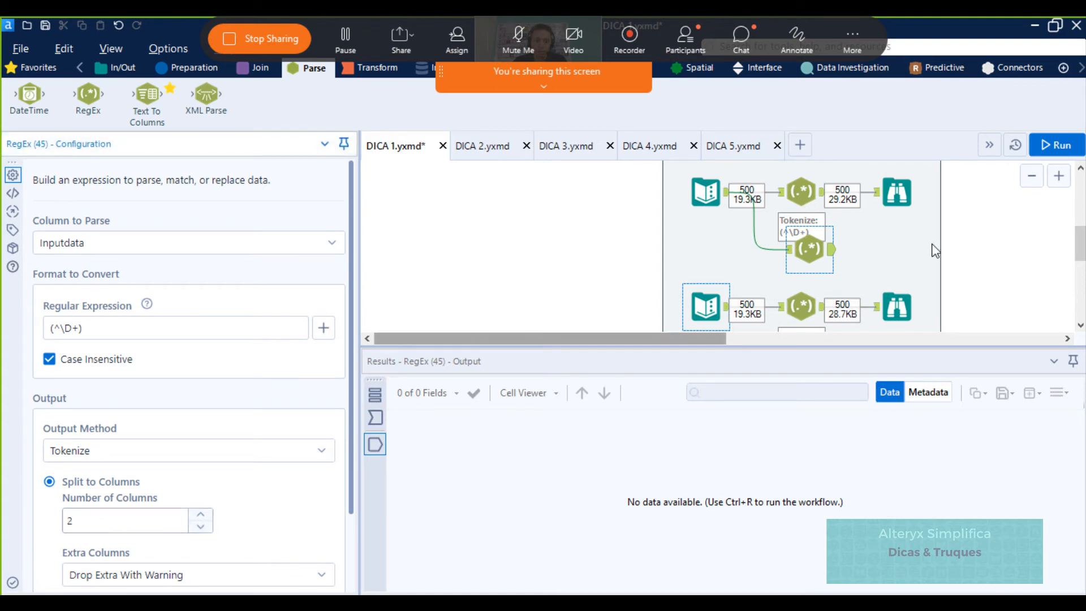
{"action": "left_click", "coordinate": [1048, 148]}
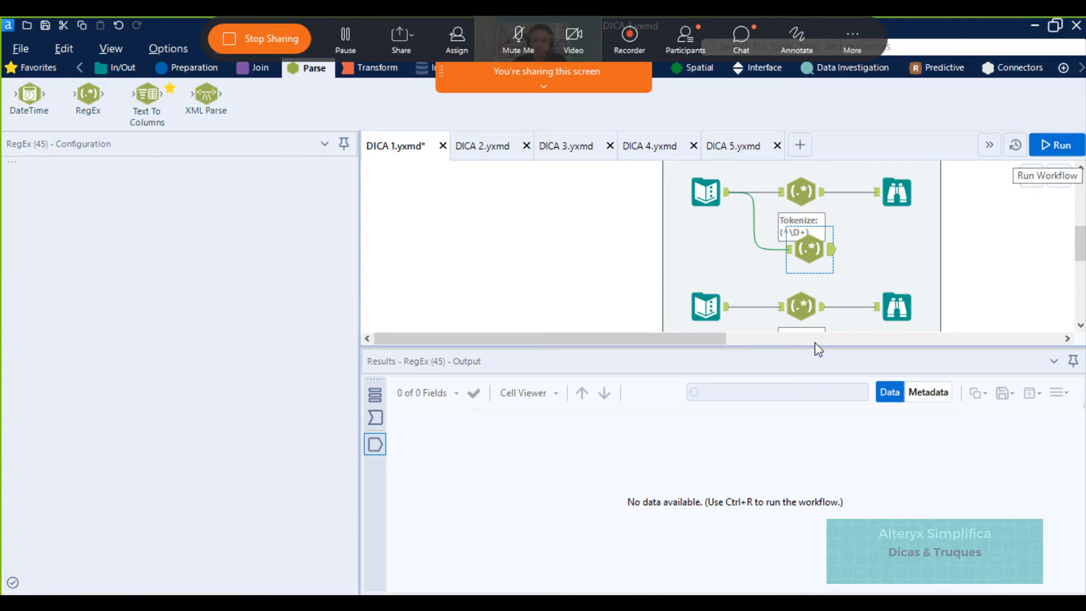
{"action": "left_click", "coordinate": [830, 252]}
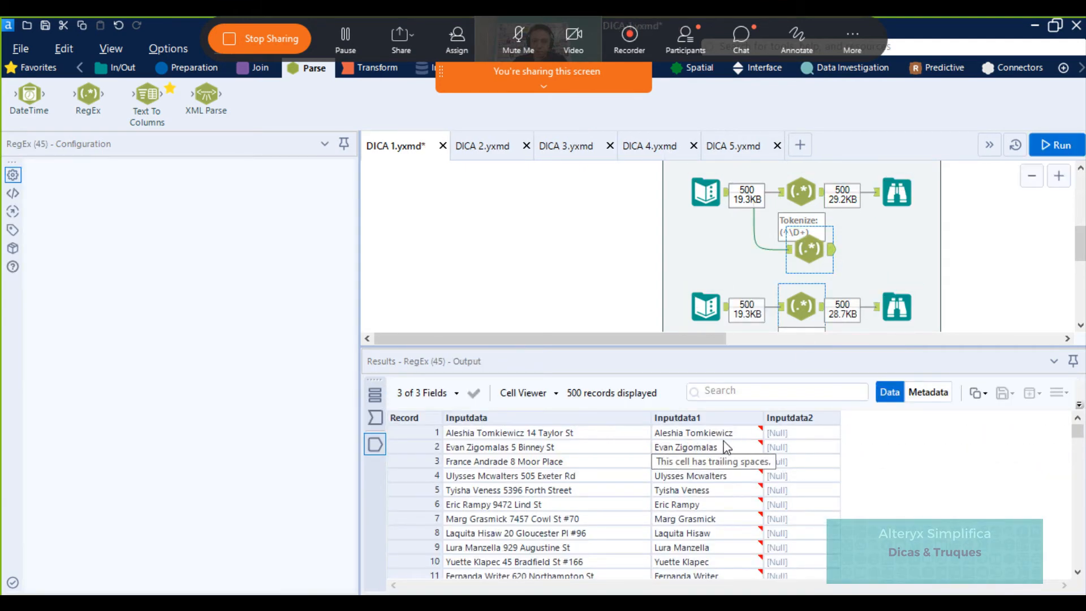
{"action": "scroll", "coordinate": [811, 493], "scroll_direction": "down", "scroll_amount": 10}
{"action": "scroll", "coordinate": [813, 497], "scroll_direction": "up", "scroll_amount": 10}
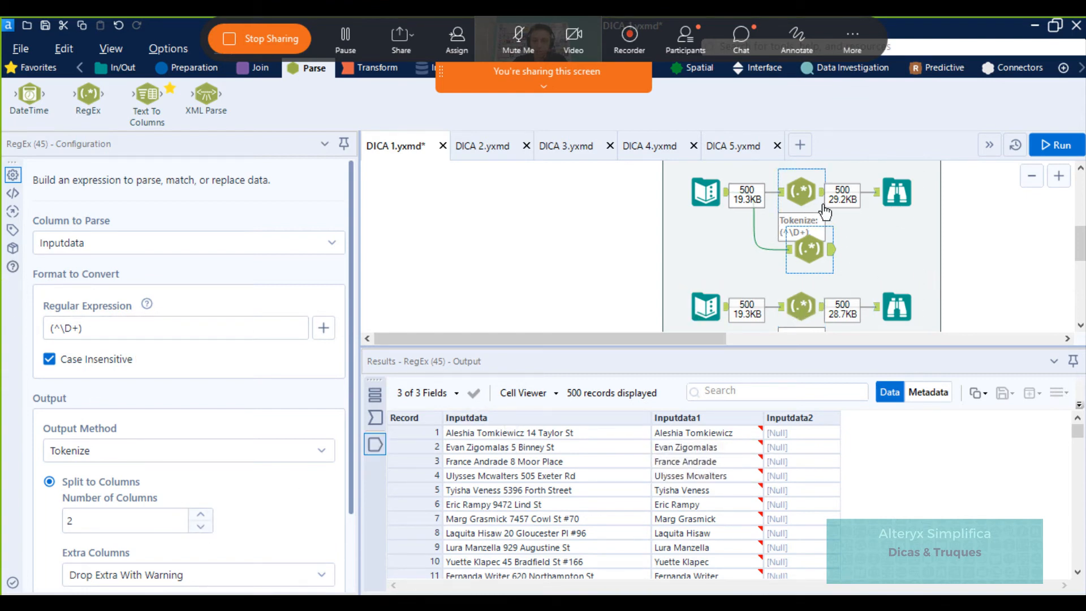
Set the new RegEx tool's number of columns to 1, rerun the workflow and line the tool up under the first RegEx
{"action": "left_click_drag", "start_coordinate": [819, 254], "coordinate": [790, 264]}
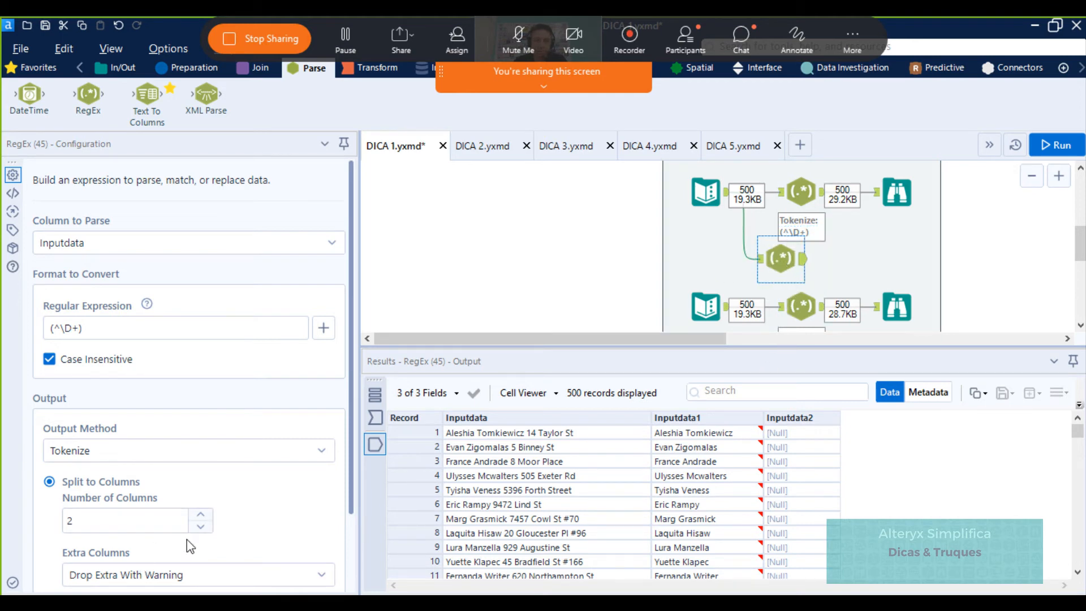
{"action": "left_click", "coordinate": [200, 527]}
{"action": "scroll", "coordinate": [200, 526], "scroll_direction": "down", "scroll_amount": 2}
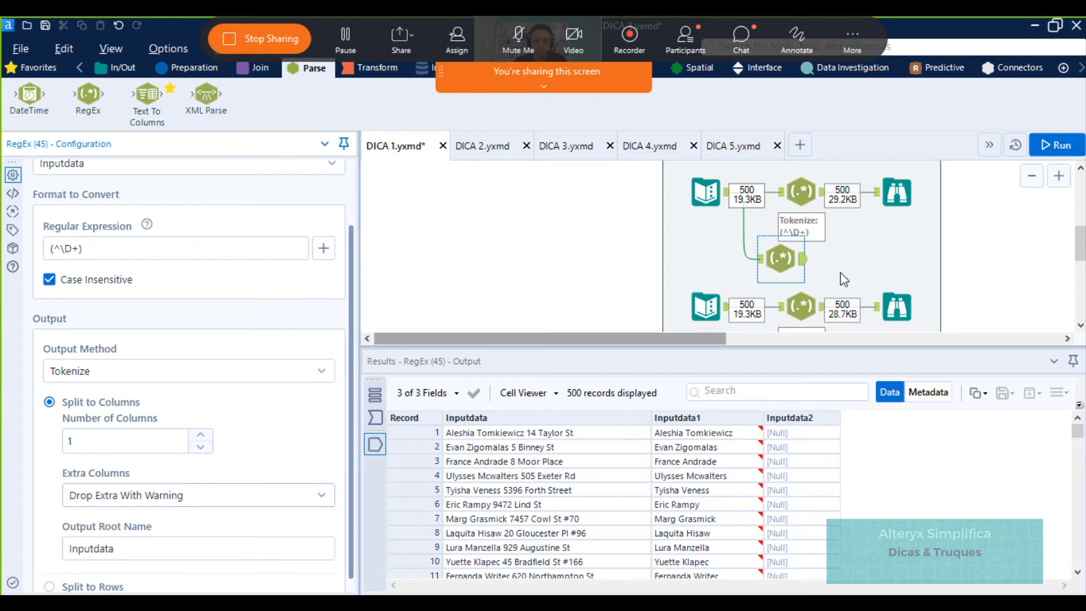
{"action": "left_click", "coordinate": [1034, 152]}
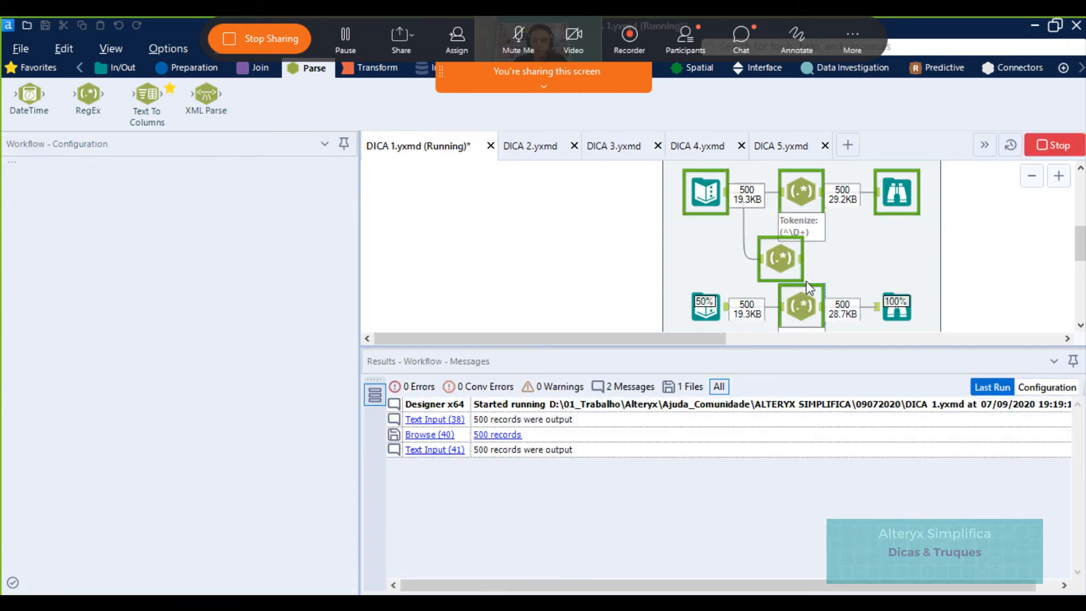
{"action": "left_click", "coordinate": [804, 264]}
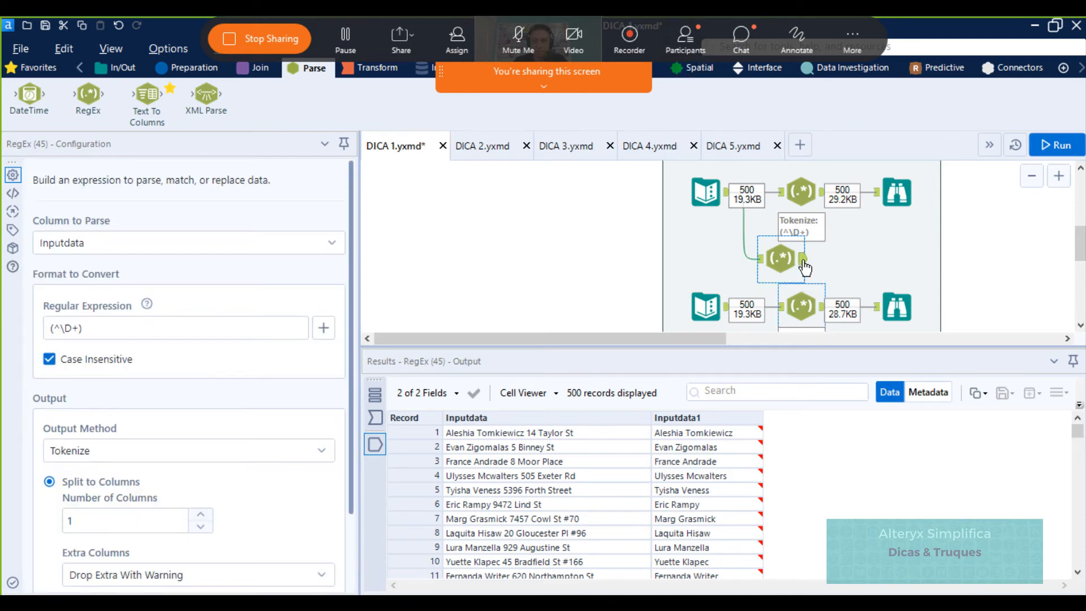
{"action": "left_click_drag", "start_coordinate": [785, 258], "coordinate": [804, 258]}
Examine the second row's RegEx configuration, focusing on the \s in (^\D+)\s, and its tokenized output
{"action": "left_click", "coordinate": [809, 307]}
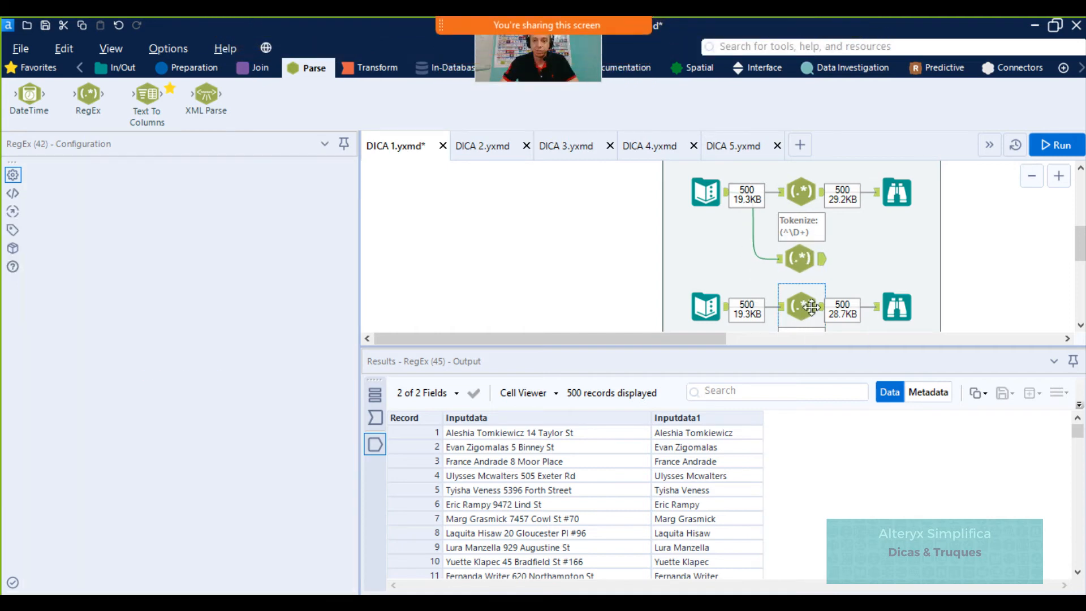
{"action": "scroll", "coordinate": [812, 308], "scroll_direction": "down", "scroll_amount": 3}
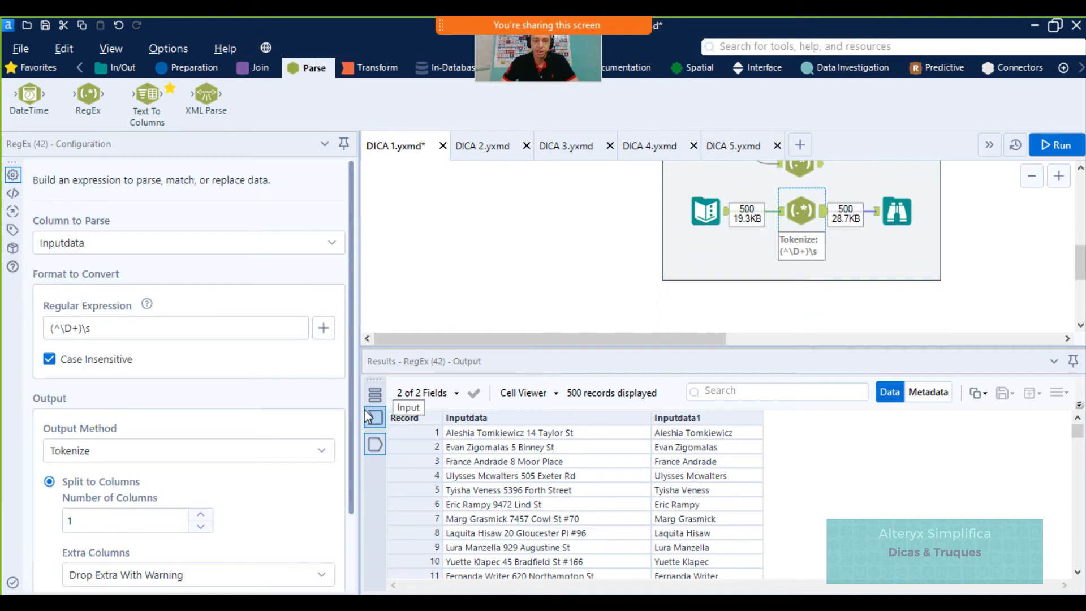
{"action": "scroll", "coordinate": [281, 514], "scroll_direction": "down", "scroll_amount": 3}
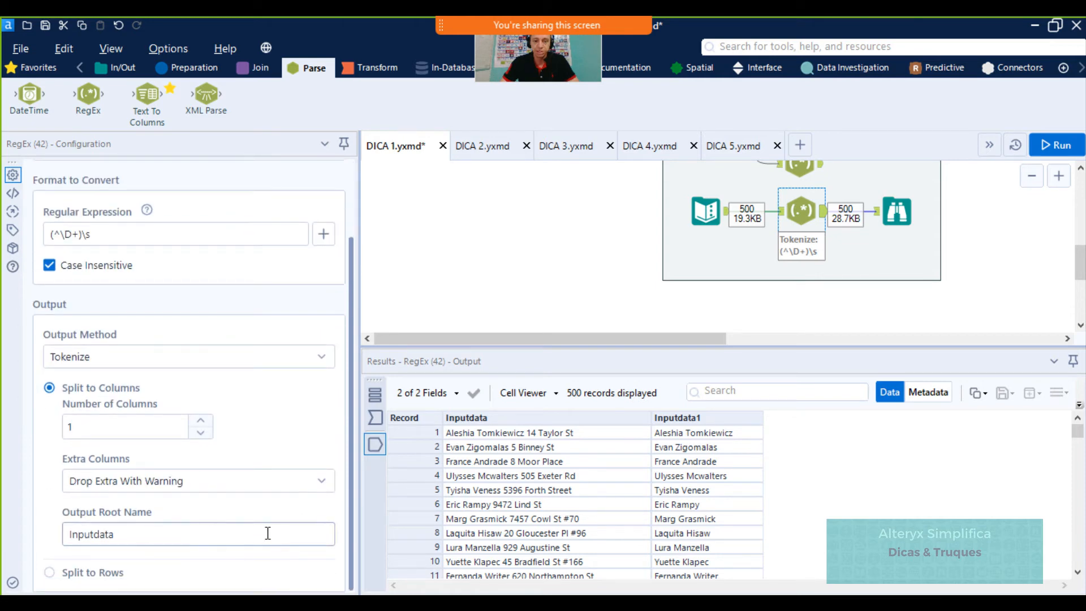
{"action": "scroll", "coordinate": [265, 452], "scroll_direction": "up", "scroll_amount": 3}
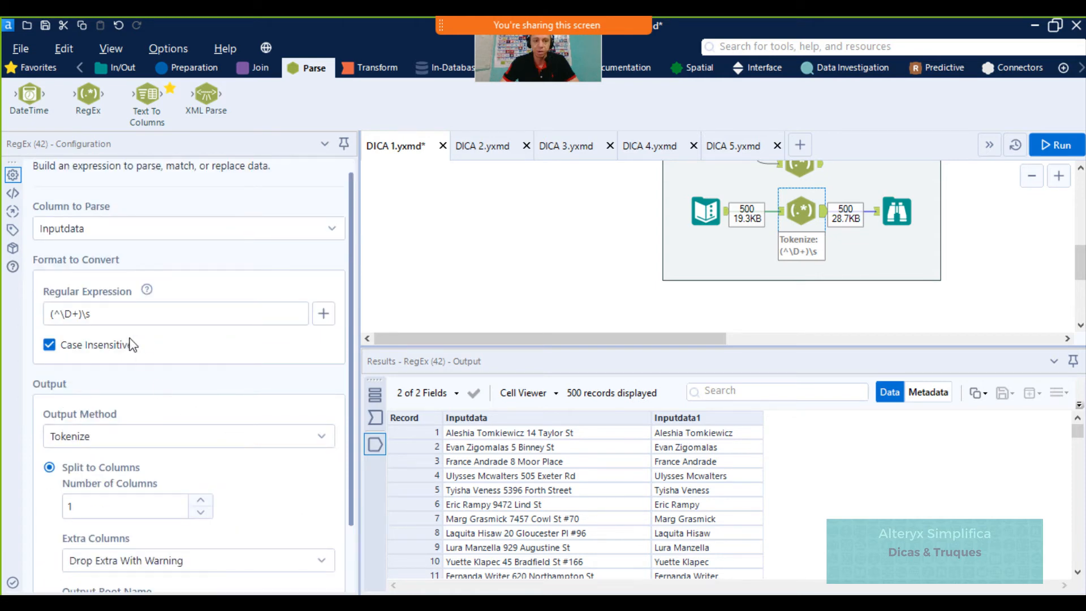
{"action": "left_click", "coordinate": [111, 312]}
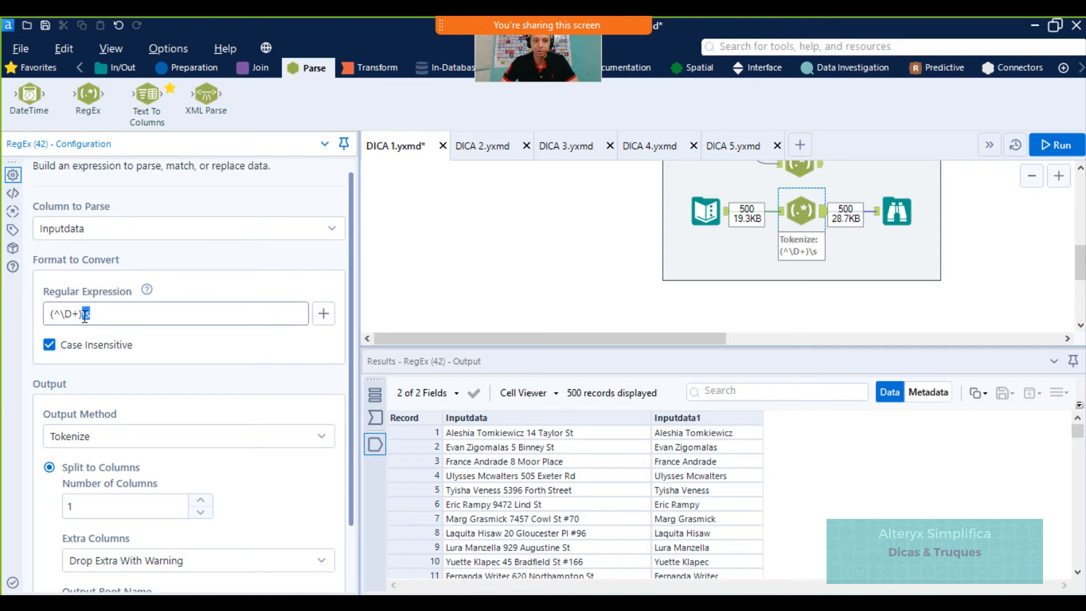
{"action": "scroll", "coordinate": [838, 279], "scroll_direction": "up", "scroll_amount": 1}
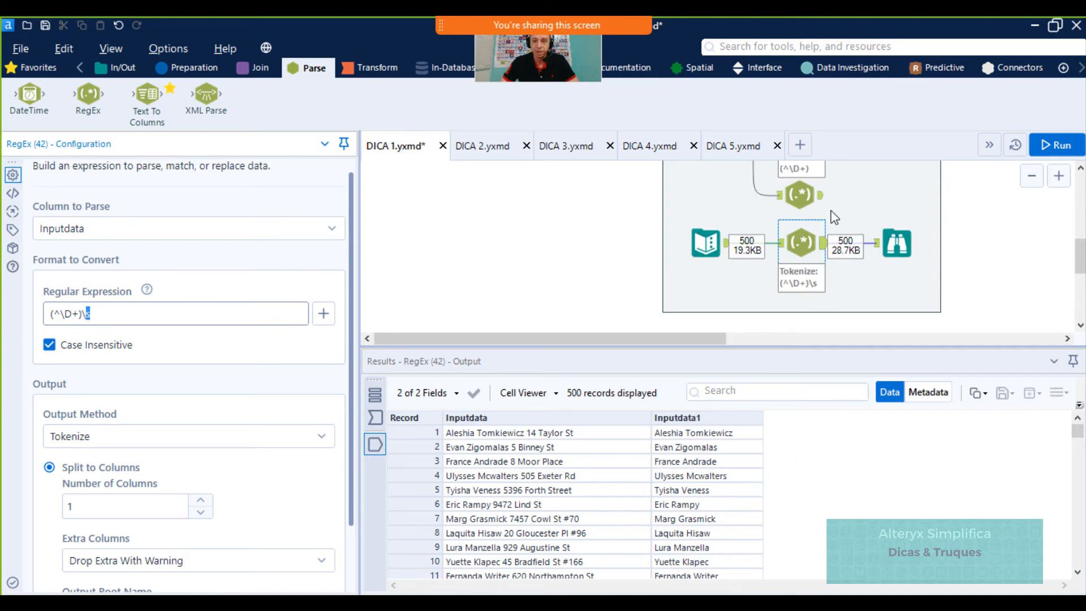
Duplicate the new (^\D+) RegEx tool inside the TOKENIZE - TOKENIZAR container, below the second tool row
{"action": "left_click", "coordinate": [800, 195]}
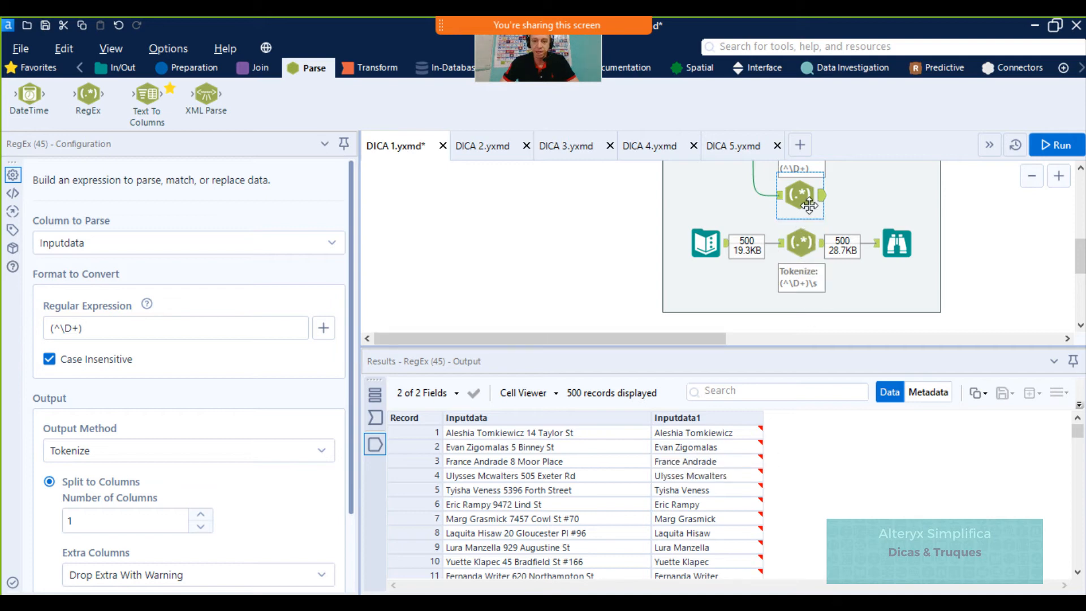
{"action": "key", "text": "ctrl+r"}
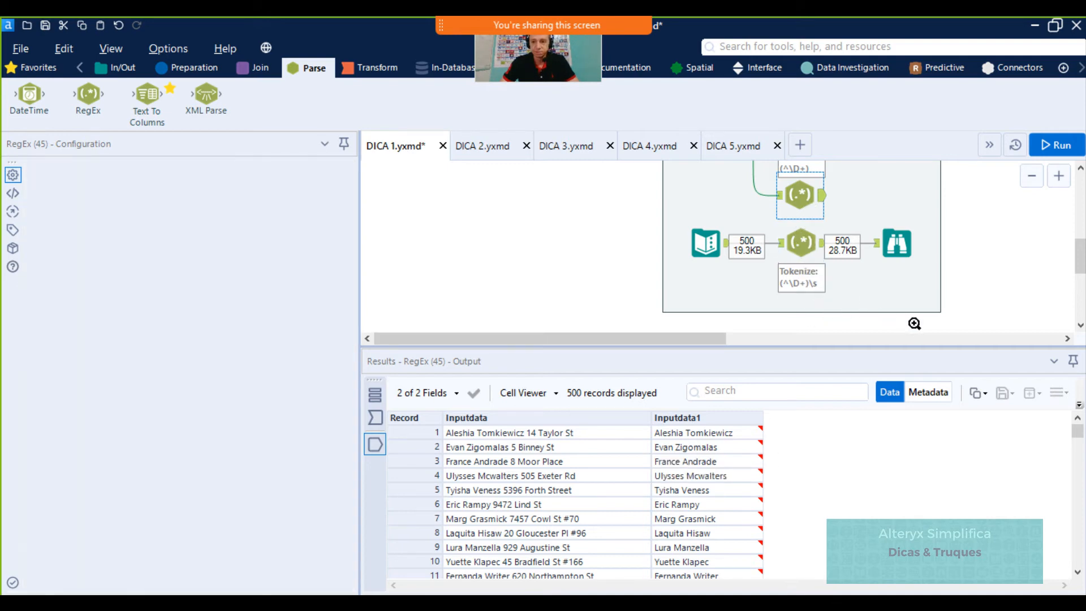
{"action": "right_click", "coordinate": [869, 293]}
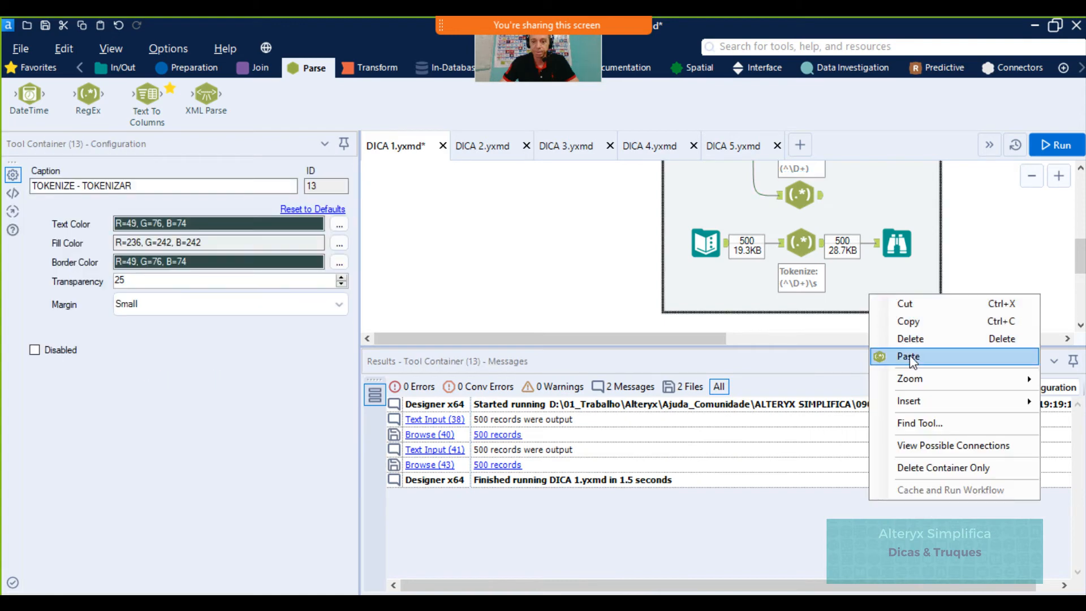
{"action": "left_click", "coordinate": [853, 295]}
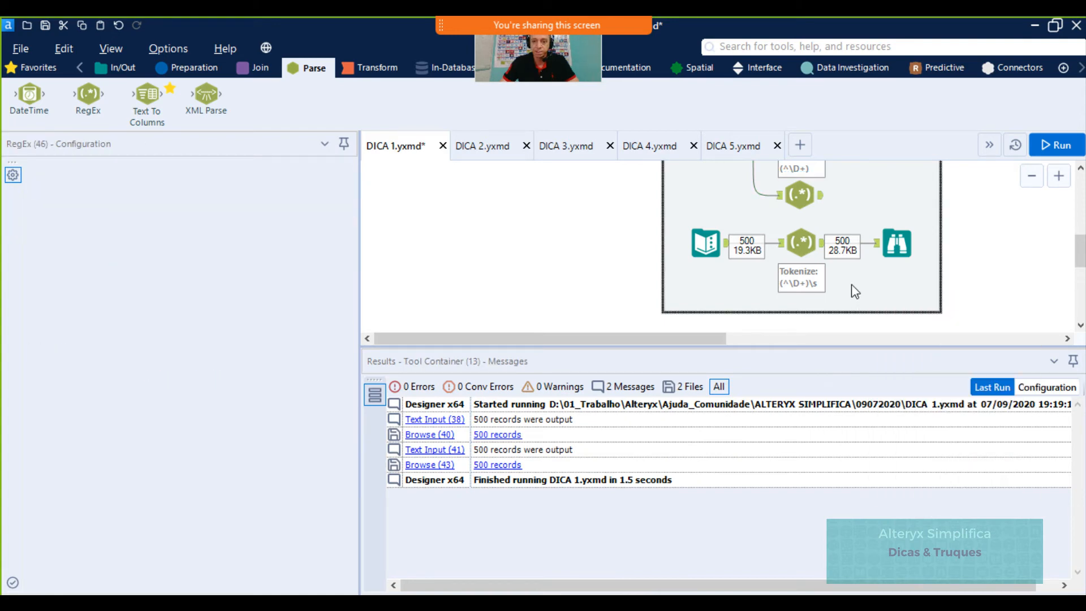
Place the duplicated RegEx tool directly below the second row's RegEx and connect that row's Text Input to it
{"action": "mouse_move", "coordinate": [889, 319]}
{"action": "left_mouse_down"}
{"action": "mouse_move", "coordinate": [772, 321]}
{"action": "mouse_move", "coordinate": [792, 311]}
{"action": "left_mouse_up"}
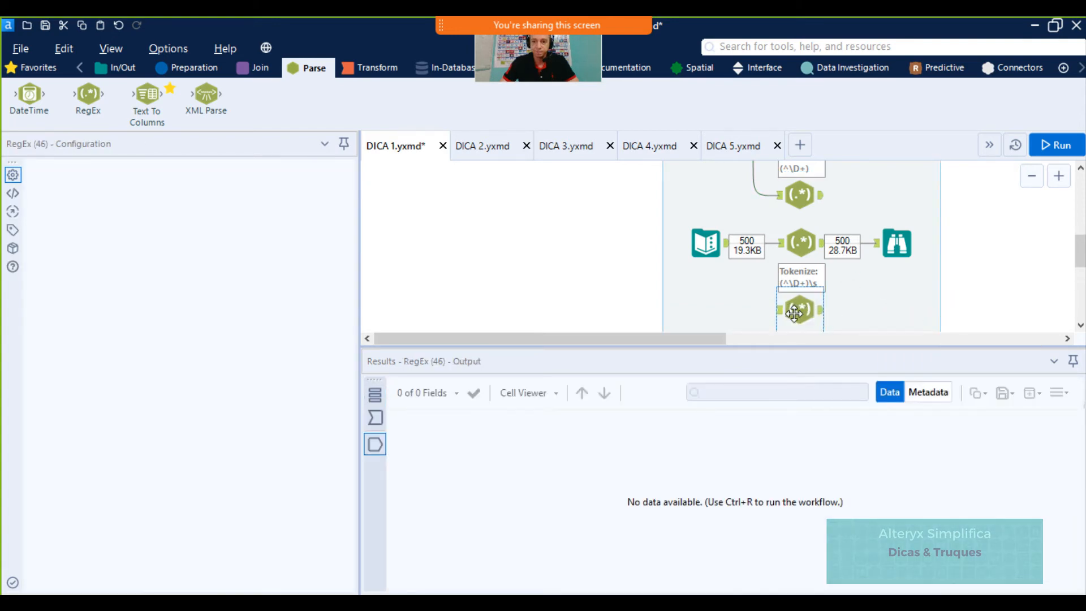
{"action": "left_click_drag", "start_coordinate": [727, 243], "coordinate": [780, 310]}
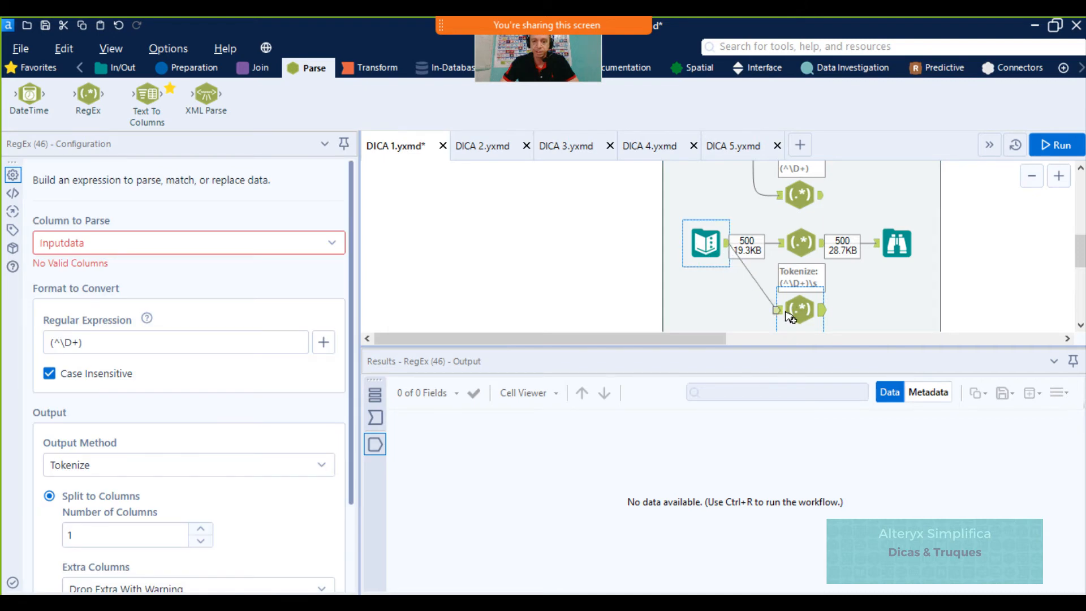
{"action": "key", "text": "ctrl+r"}
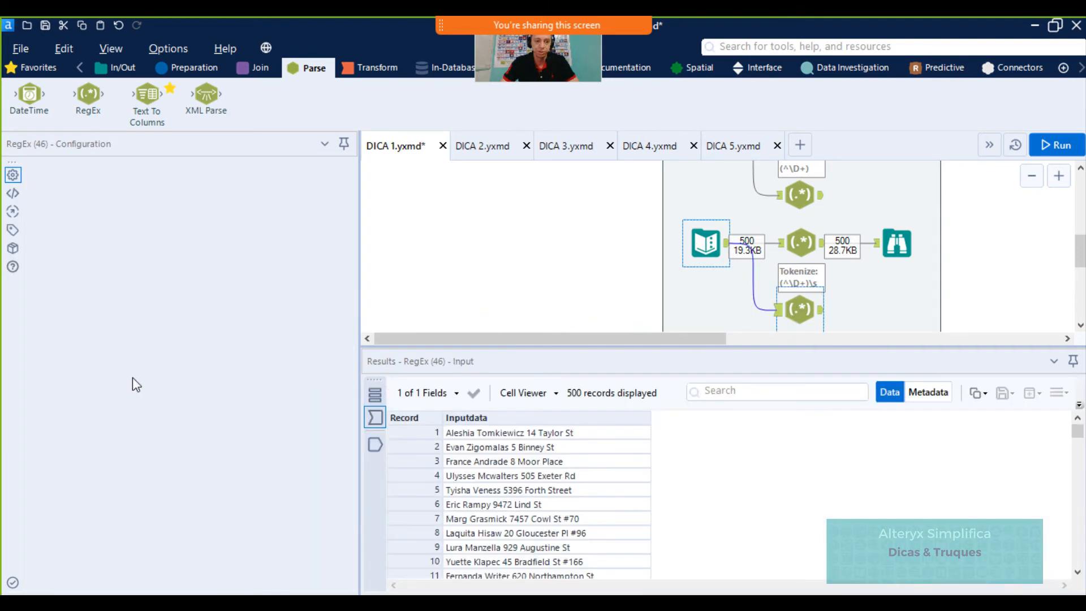
Change the duplicated tool's regular expression to (^\D+)\s, run the workflow and view the tool's output
{"action": "left_click", "coordinate": [129, 329]}
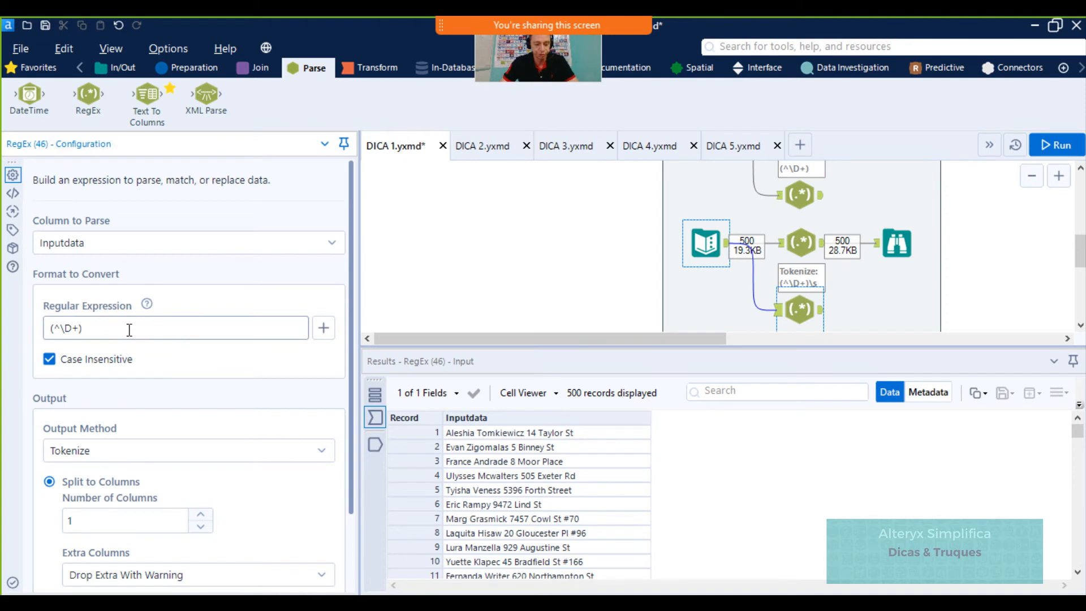
{"action": "type", "text": "\\s"}
{"action": "scroll", "coordinate": [295, 490], "scroll_direction": "down", "scroll_amount": 2}
{"action": "left_click", "coordinate": [1056, 145]}
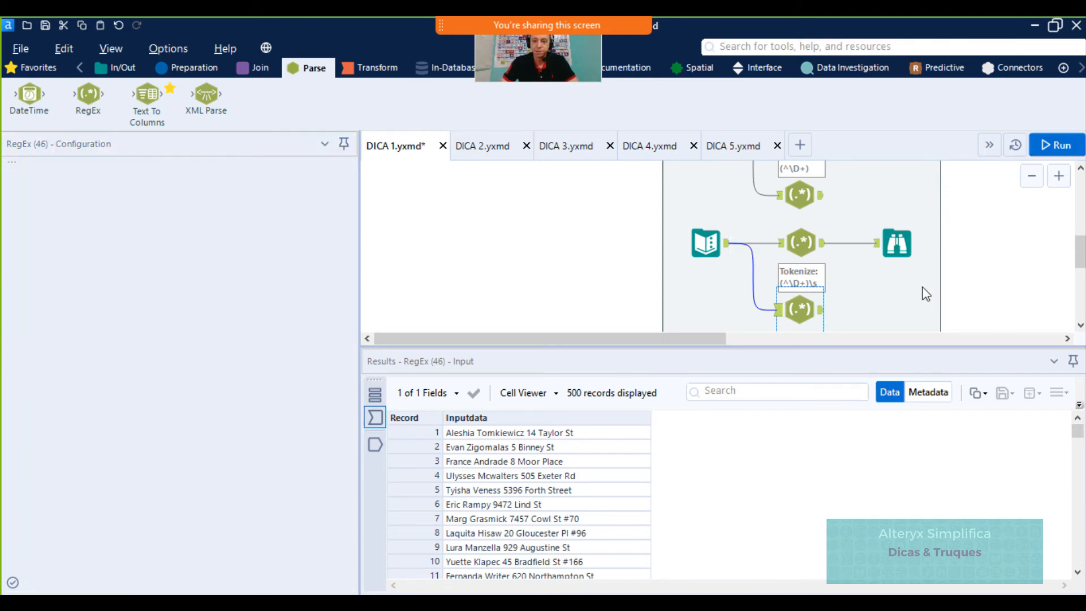
{"action": "left_click", "coordinate": [823, 311]}
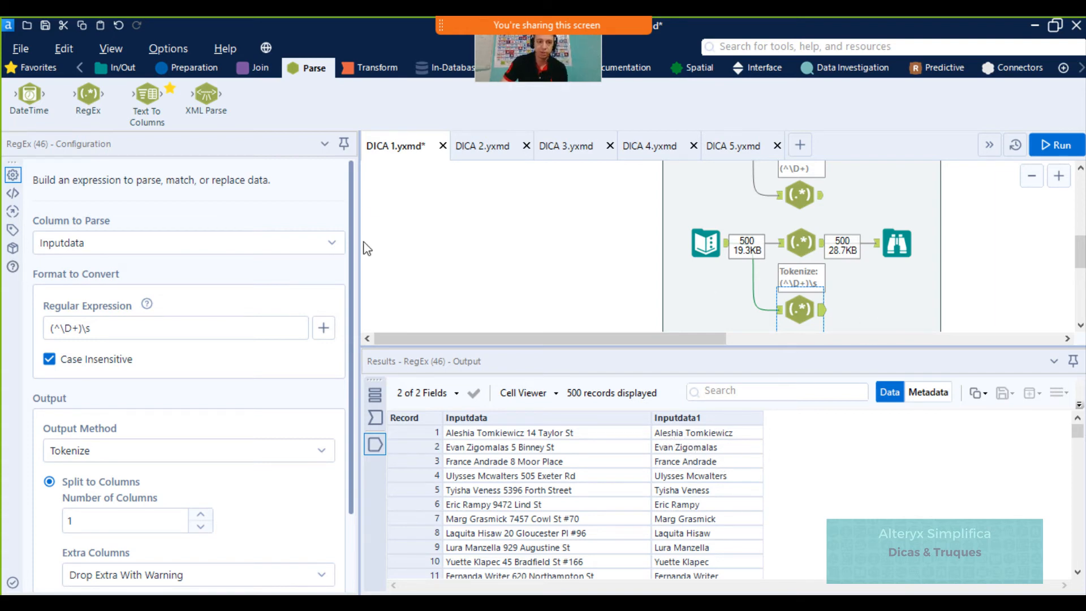
Add another RegEx tool after the duplicated one, parsing Inputdata1 with the Tokenize method and Split to Rows
{"action": "left_click_drag", "start_coordinate": [87, 95], "coordinate": [866, 310]}
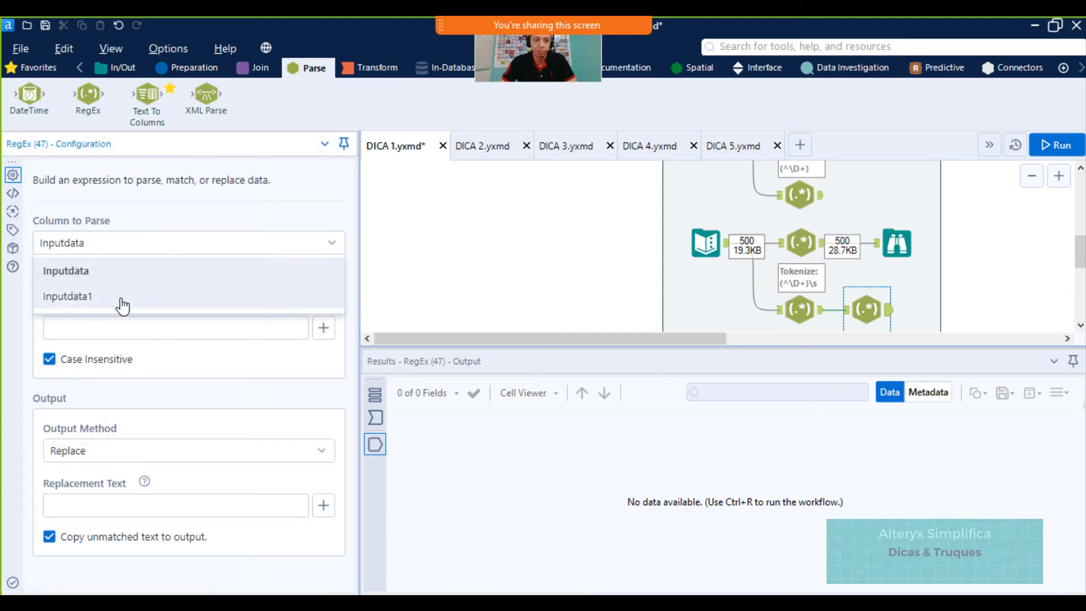
{"action": "left_click", "coordinate": [121, 306]}
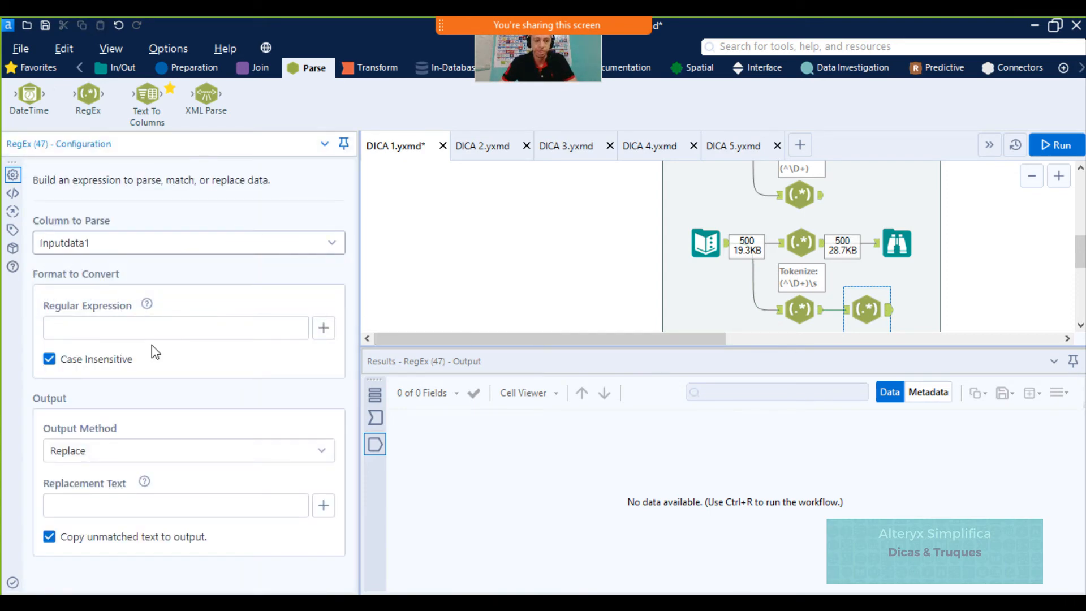
{"action": "left_click", "coordinate": [151, 463]}
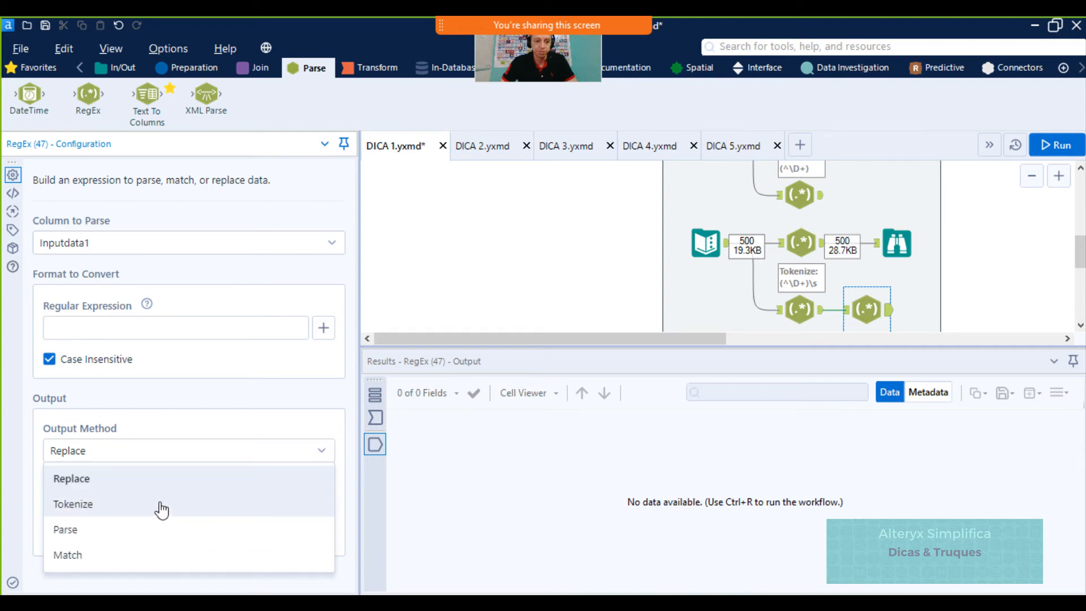
{"action": "left_click", "coordinate": [148, 512]}
{"action": "scroll", "coordinate": [233, 402], "scroll_direction": "down", "scroll_amount": 3}
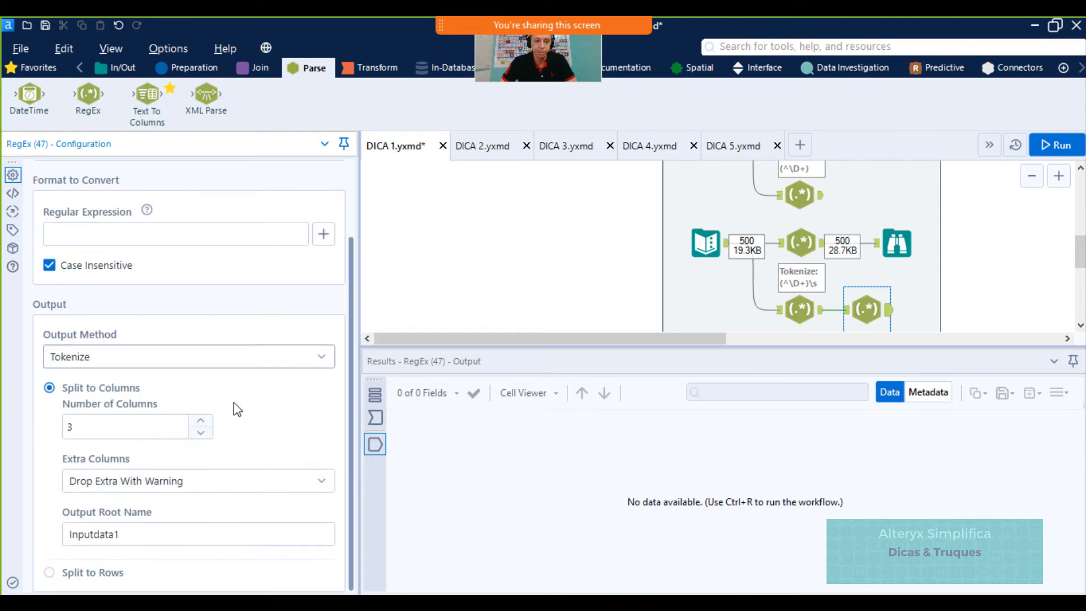
{"action": "left_click", "coordinate": [50, 573]}
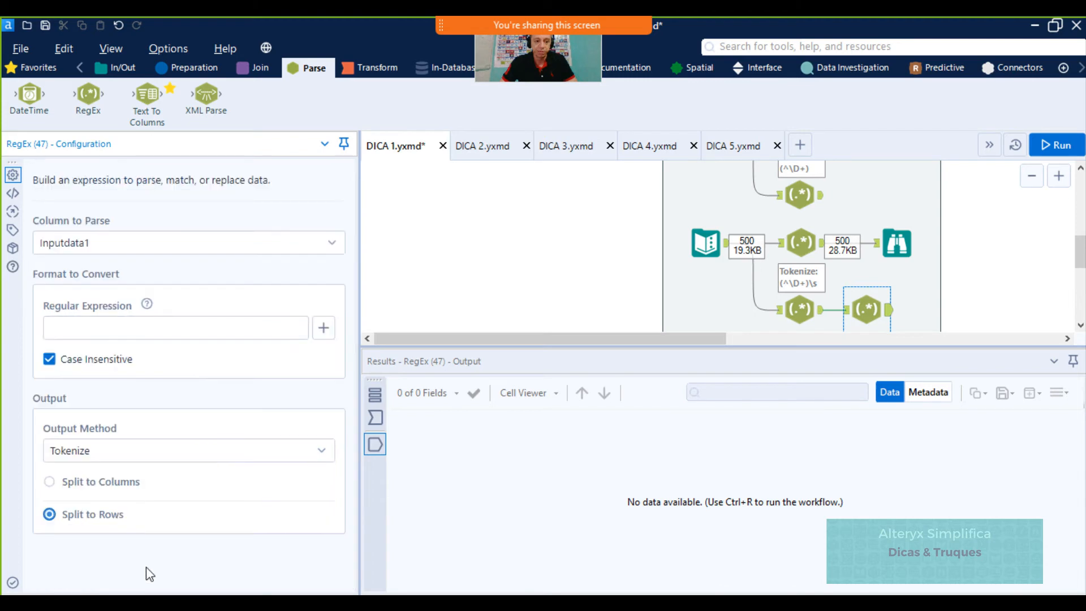
Try \s as the added tool's regular expression, run the workflow and inspect the Inputdata1 cells in its output
{"action": "left_click", "coordinate": [119, 328]}
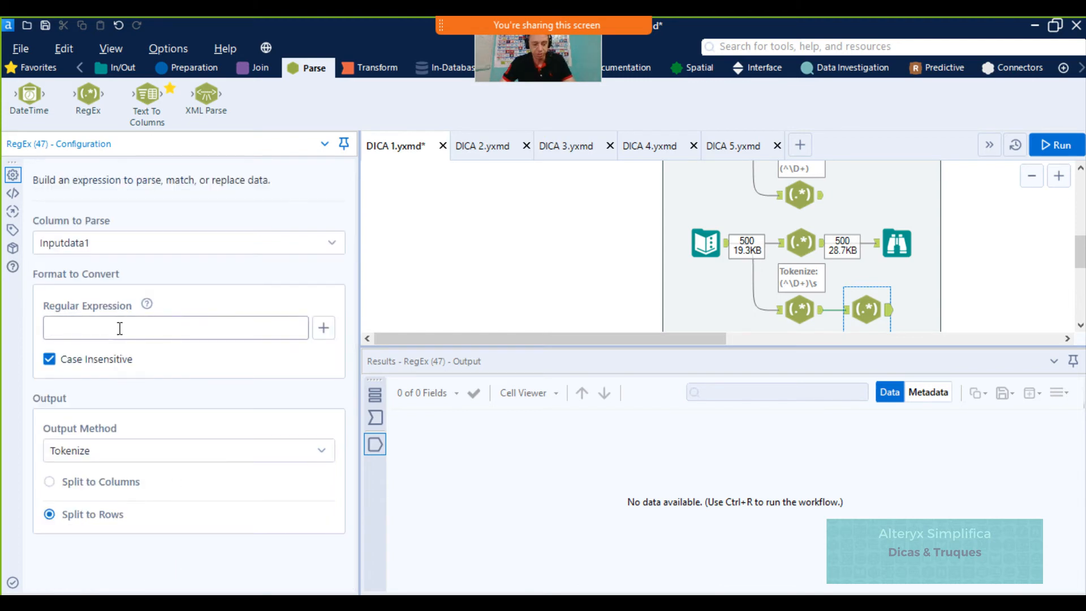
{"action": "type", "text": "\\s"}
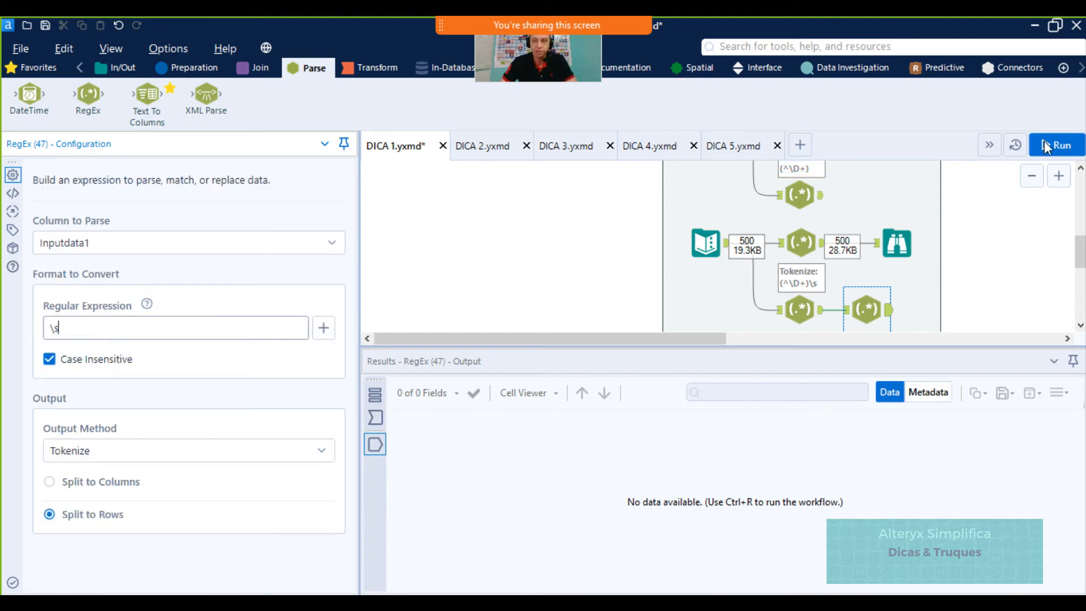
{"action": "left_click", "coordinate": [1045, 141]}
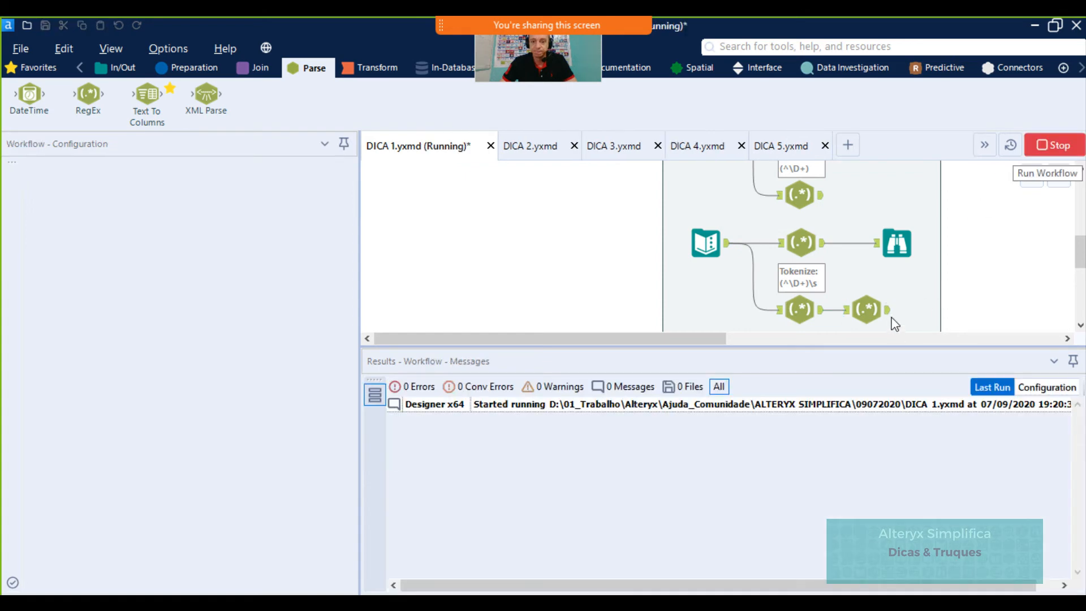
{"action": "left_click", "coordinate": [889, 310]}
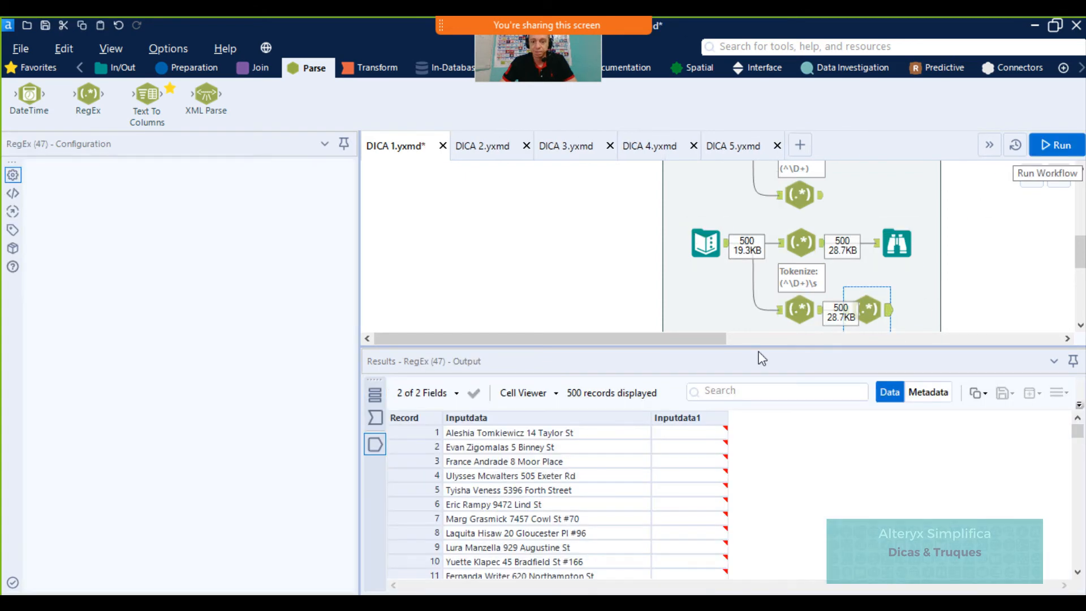
{"action": "left_click", "coordinate": [695, 432]}
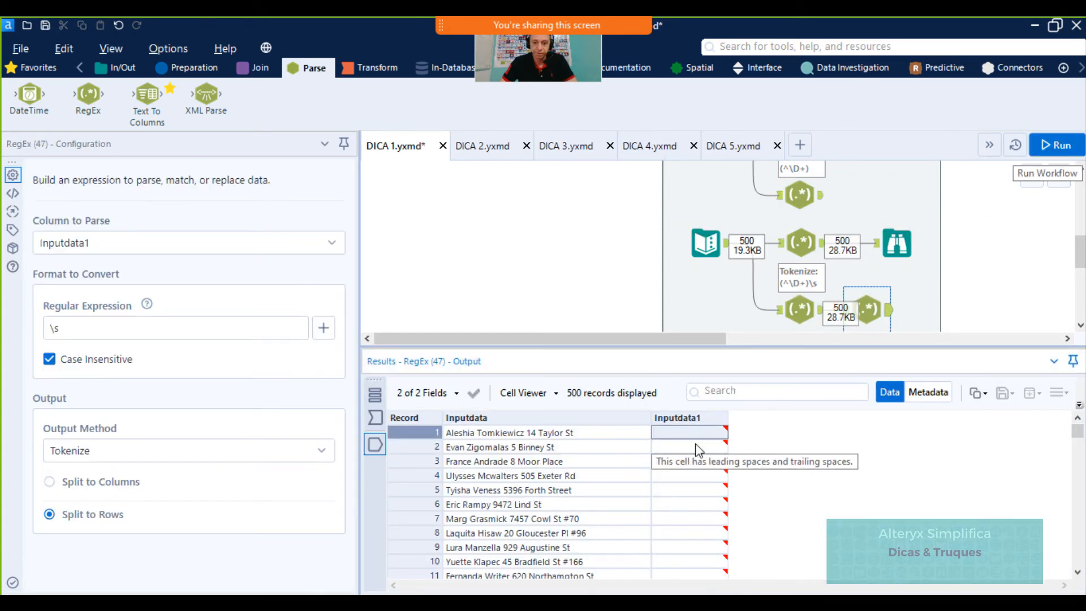
{"action": "left_click", "coordinate": [697, 447]}
Delete the added RegEx tool that uses the \s expression and dismiss the error dialog
{"action": "left_click", "coordinate": [821, 310]}
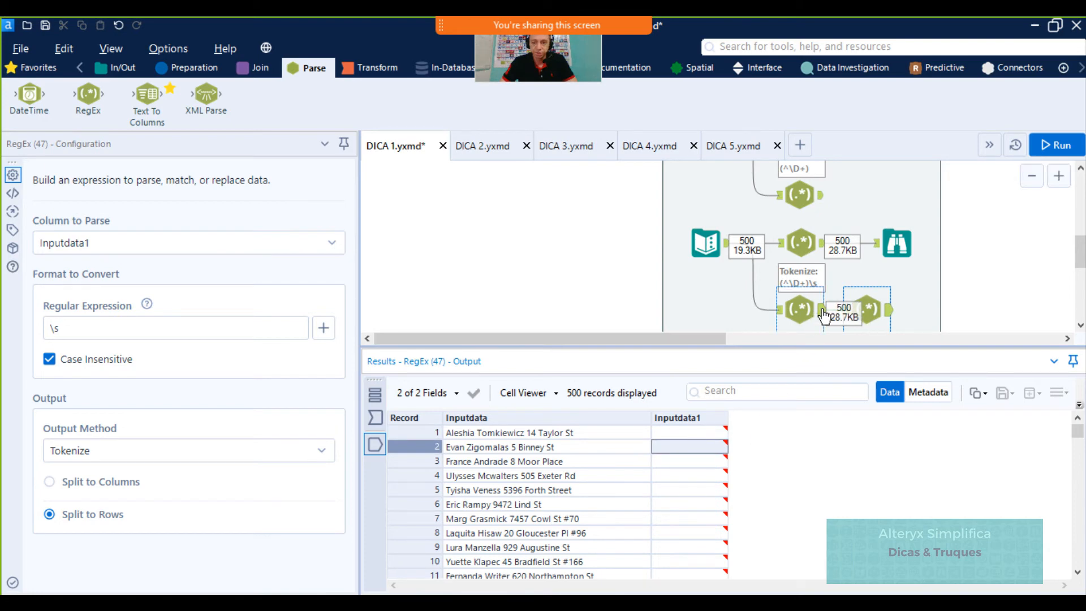
{"action": "left_click", "coordinate": [879, 315]}
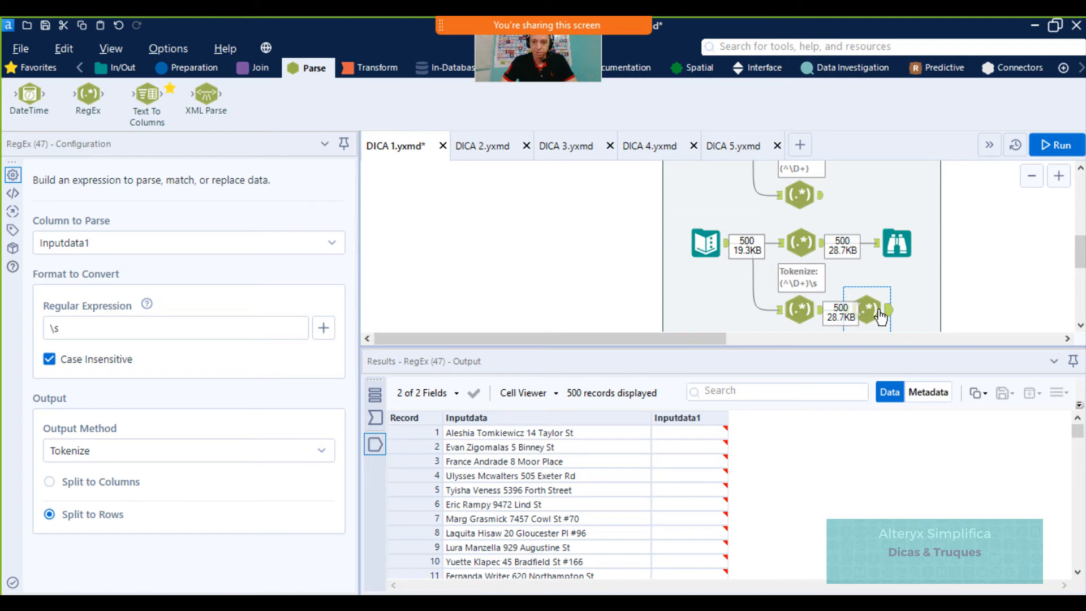
{"action": "key", "text": "ctrl+r"}
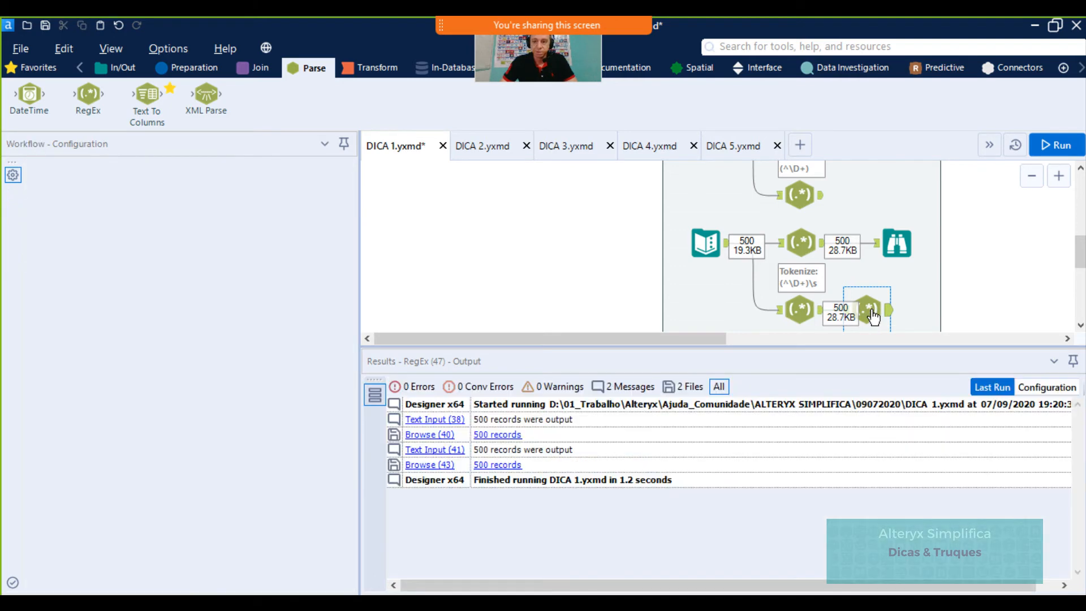
{"action": "left_click", "coordinate": [882, 328]}
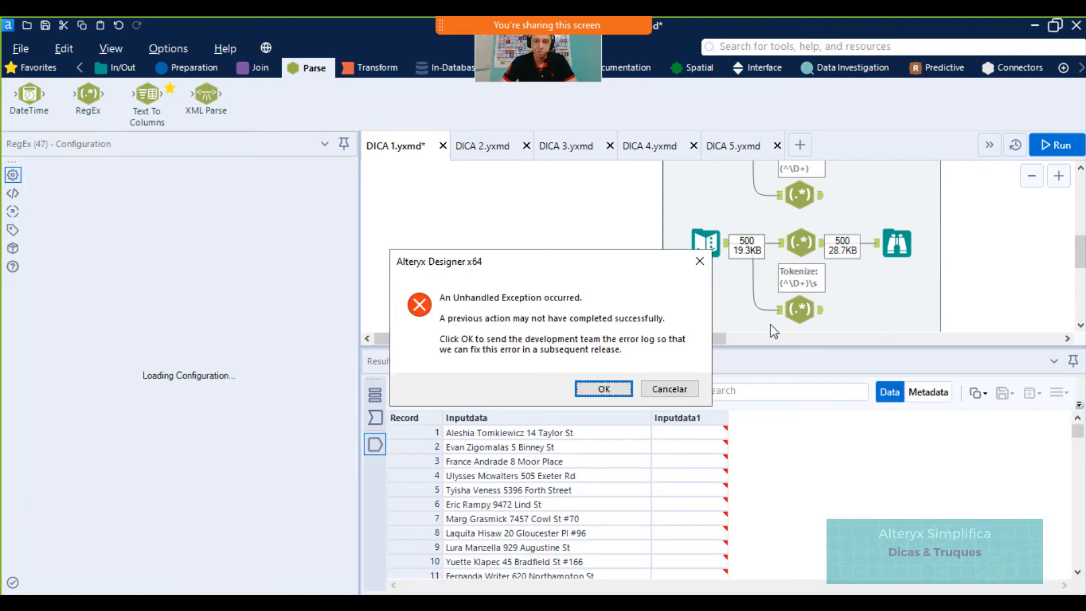
{"action": "left_click", "coordinate": [619, 388]}
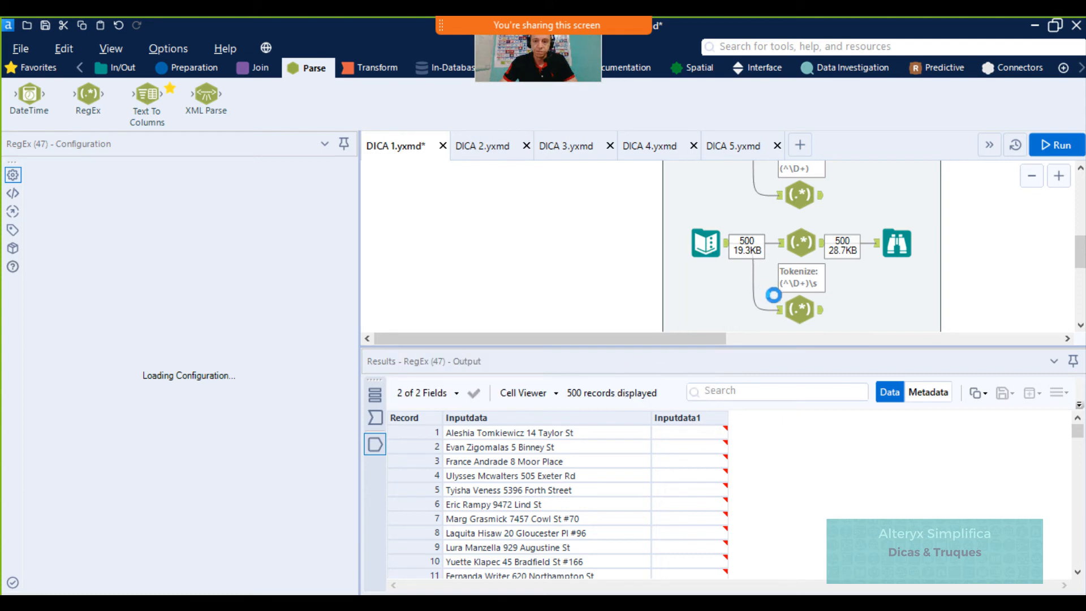
{"action": "left_click", "coordinate": [871, 300]}
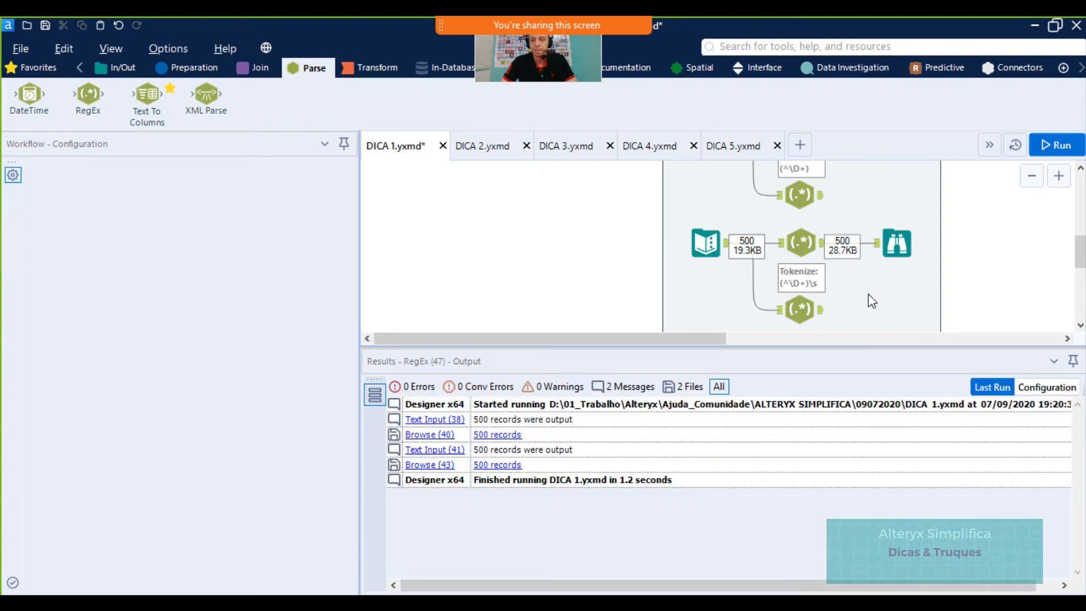
Examine the regular expression syntax elements offered in the first row's RegEx tool in the TOKENIZE - TOKENIZAR container
{"action": "scroll", "coordinate": [868, 294], "scroll_direction": "up", "scroll_amount": 5}
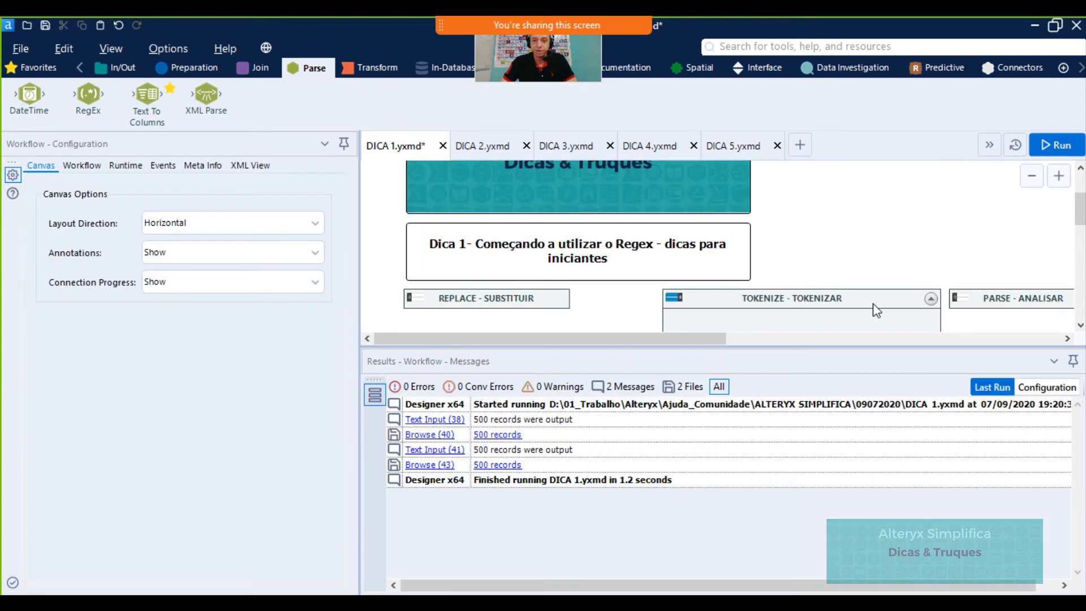
{"action": "scroll", "coordinate": [873, 303], "scroll_direction": "down", "scroll_amount": 1}
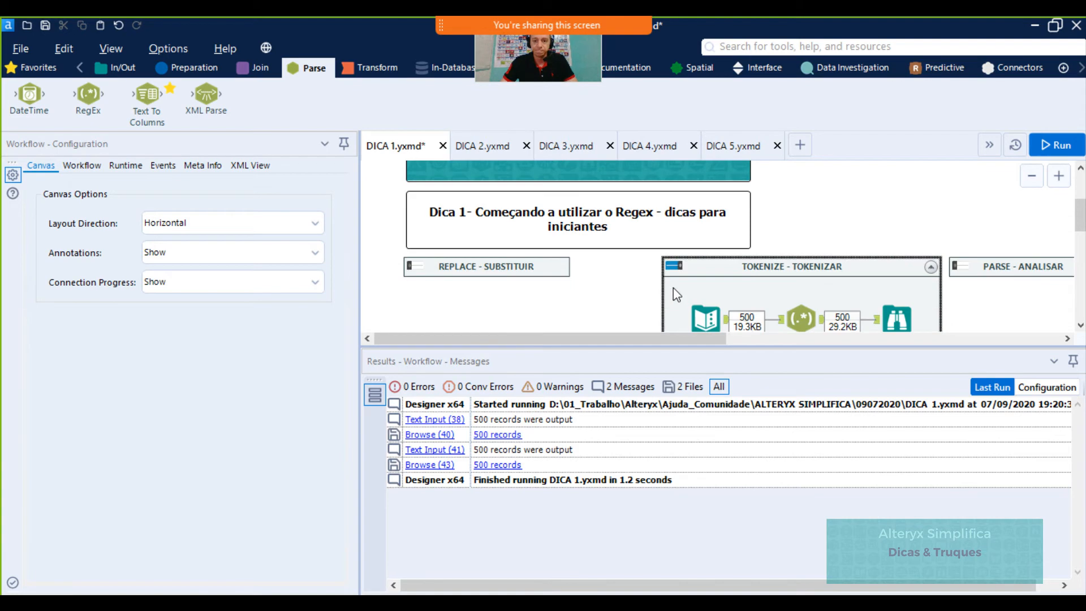
{"action": "left_click", "coordinate": [798, 318]}
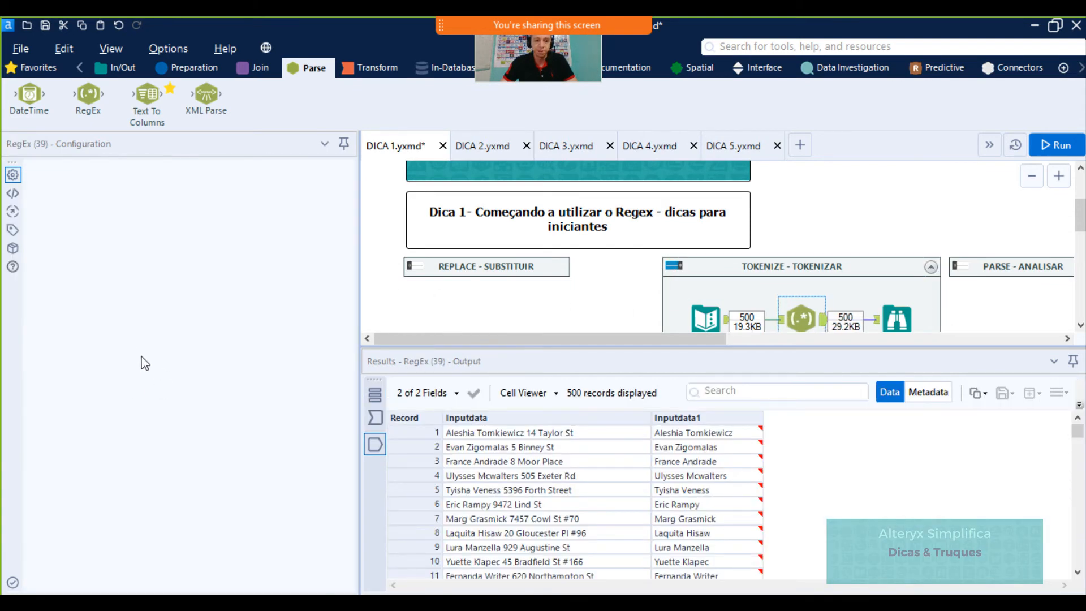
{"action": "left_click", "coordinate": [323, 329]}
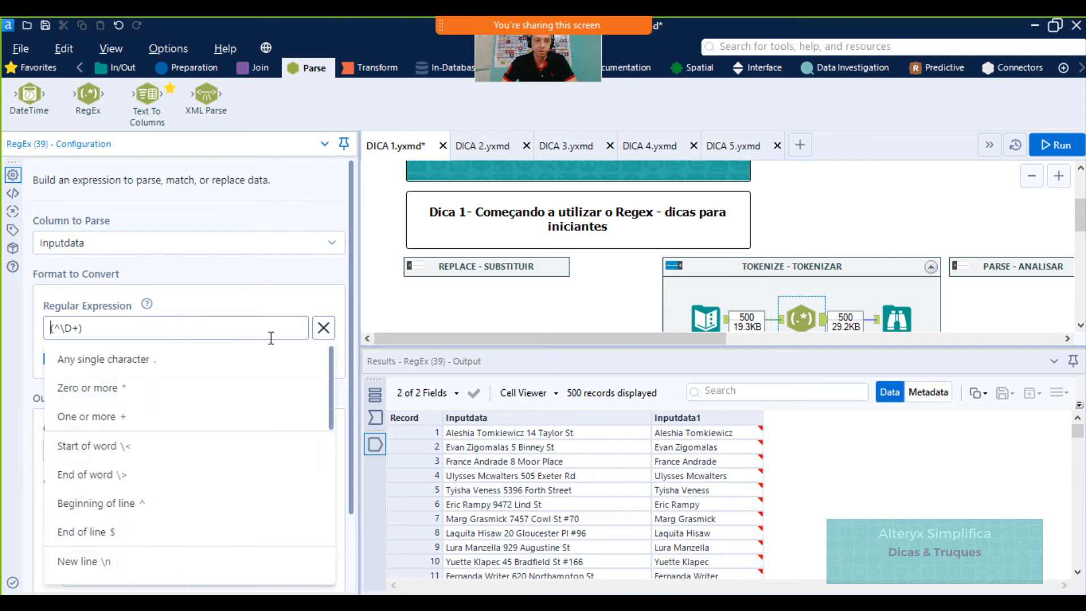
{"action": "scroll", "coordinate": [160, 447], "scroll_direction": "down", "scroll_amount": 4}
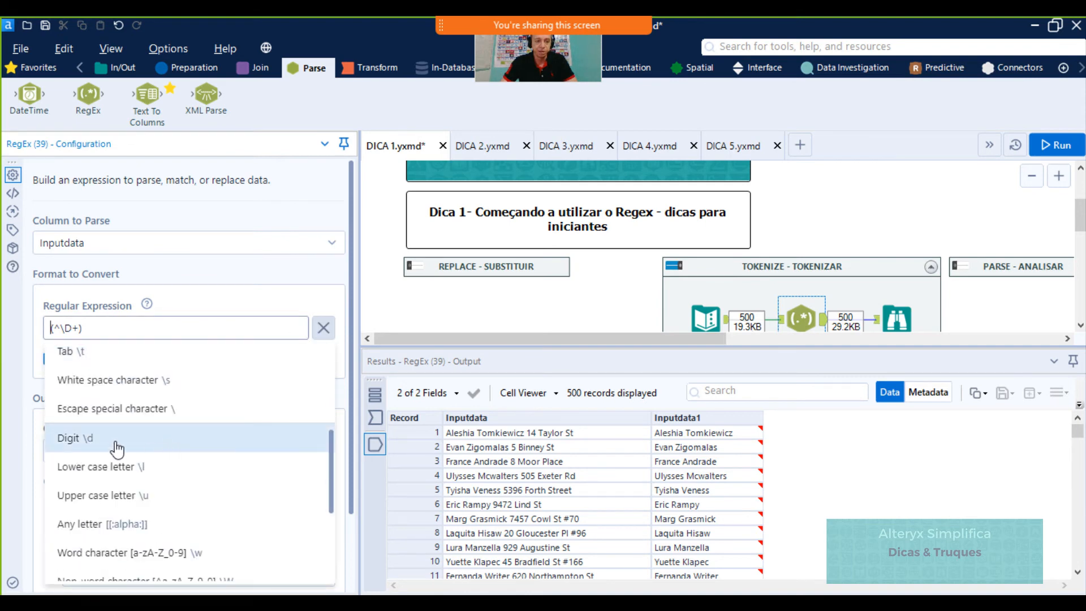
{"action": "scroll", "coordinate": [247, 462], "scroll_direction": "down", "scroll_amount": 3}
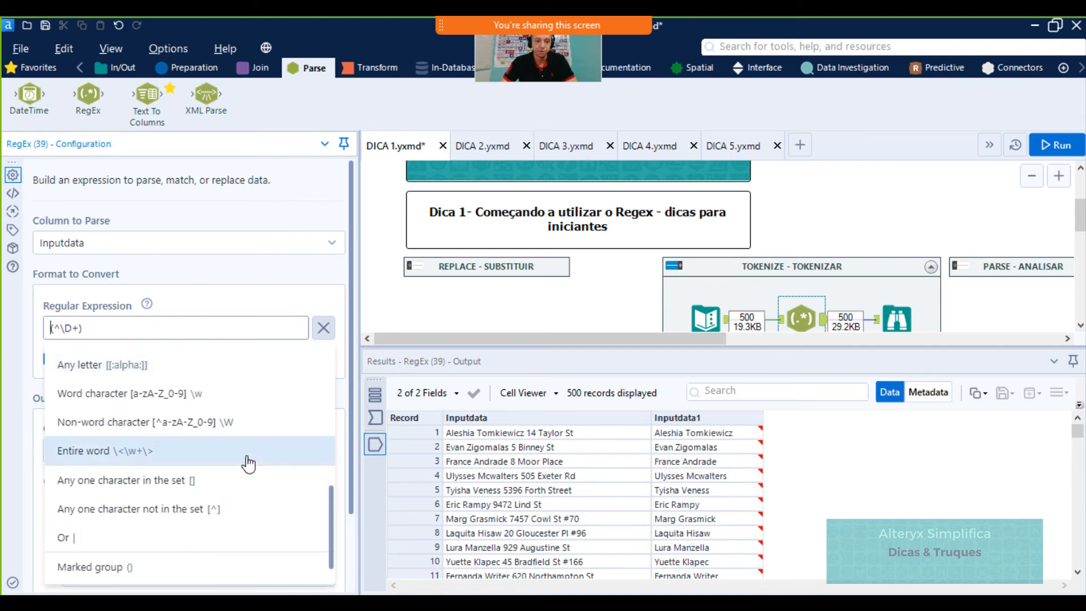
{"action": "scroll", "coordinate": [248, 461], "scroll_direction": "down", "scroll_amount": 1}
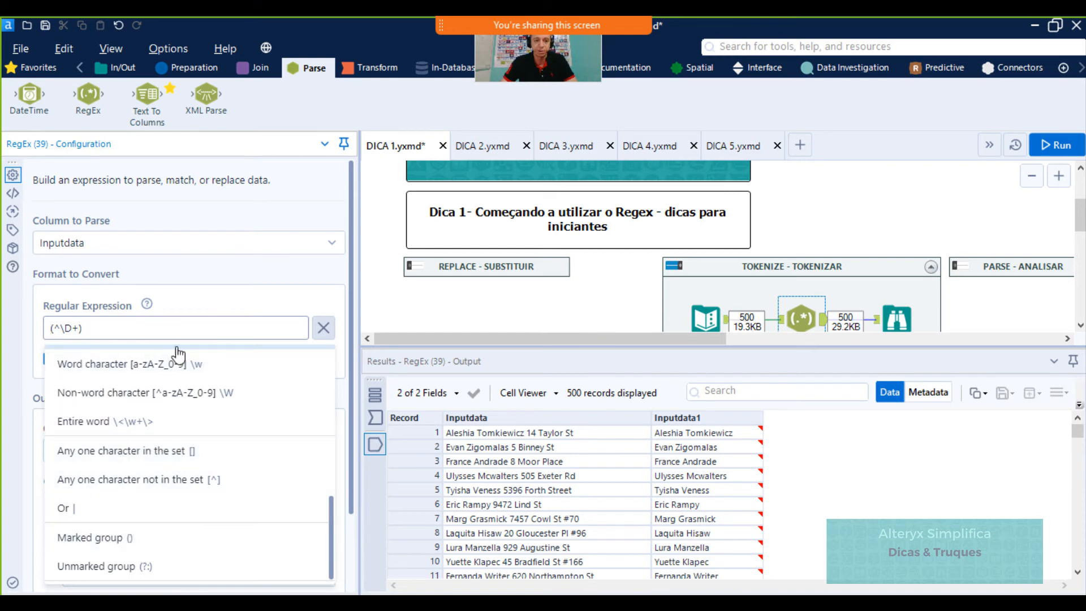
{"action": "scroll", "coordinate": [225, 439], "scroll_direction": "up", "scroll_amount": 5}
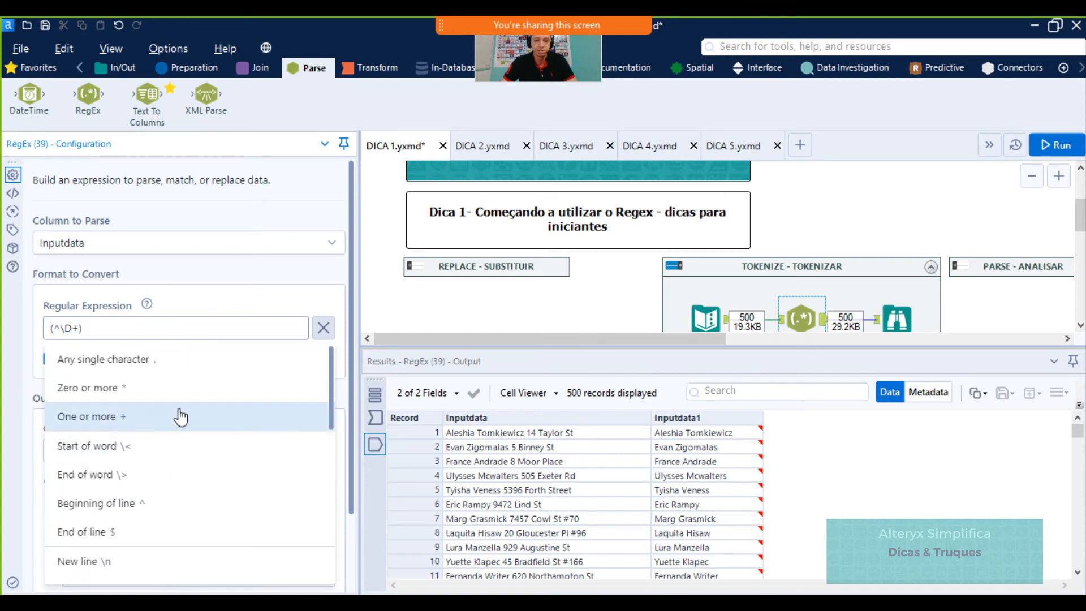
Collapse the TOKENIZE - TOKENIZAR container and expand the PARSE - ANALISAR container
{"action": "left_click", "coordinate": [679, 273]}
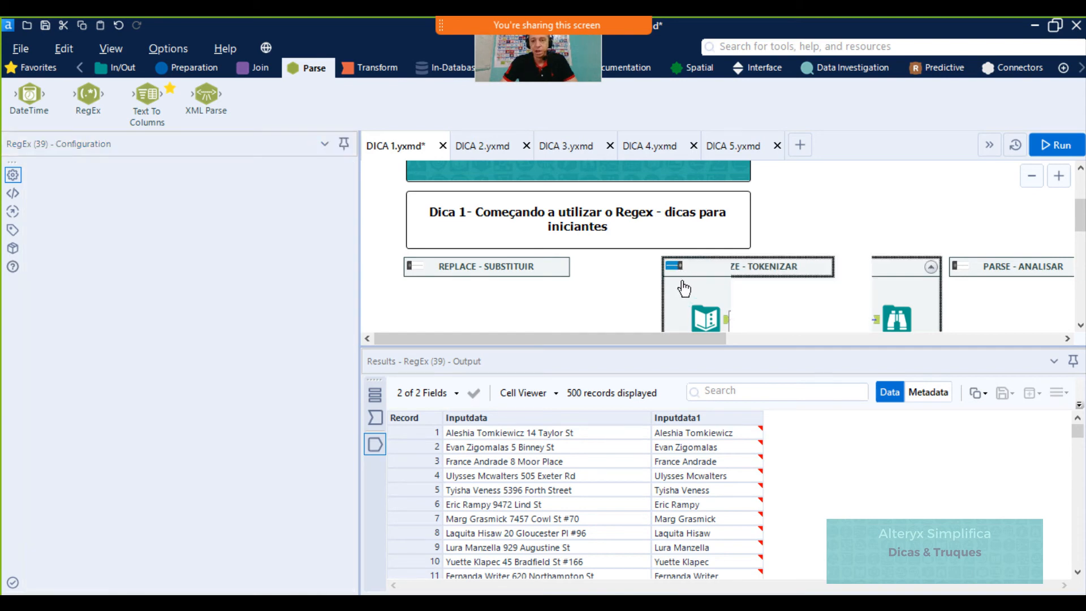
{"action": "left_click", "coordinate": [860, 338]}
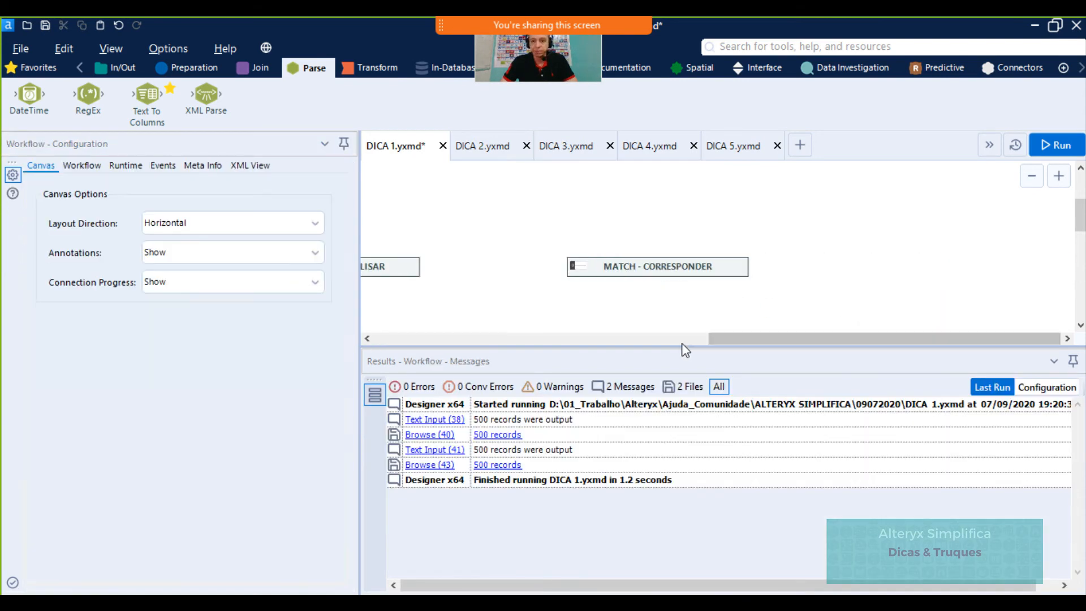
{"action": "left_click_drag", "start_coordinate": [740, 335], "coordinate": [598, 335]}
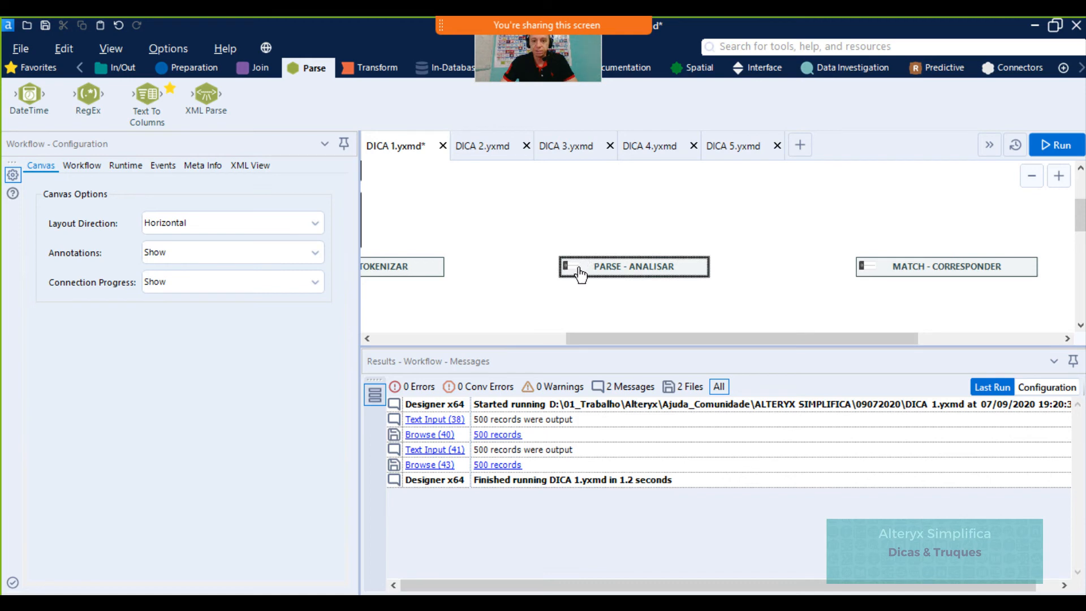
{"action": "left_click", "coordinate": [578, 270]}
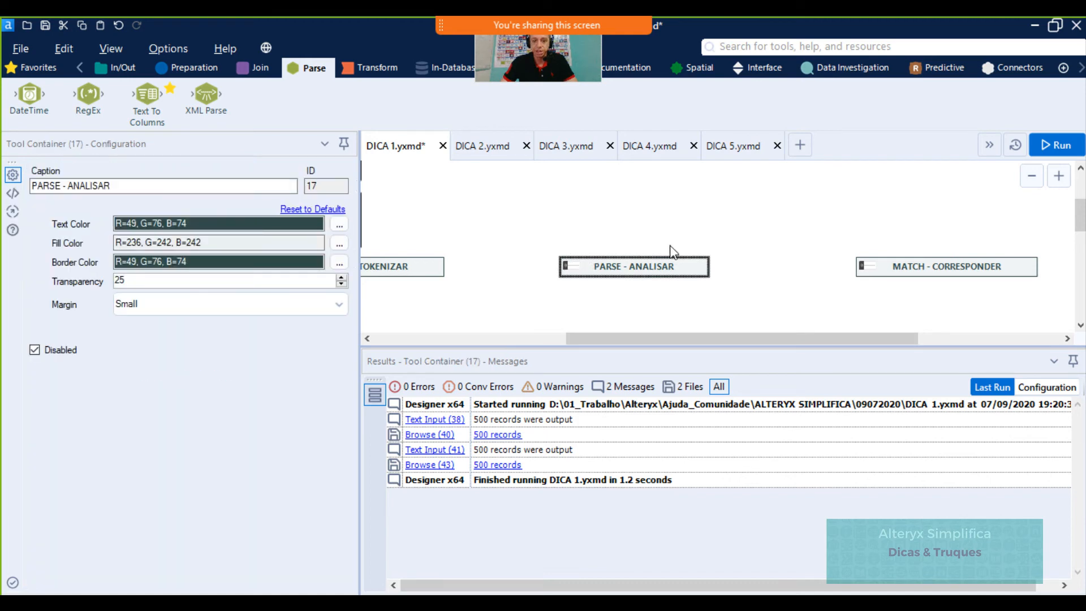
{"action": "left_click", "coordinate": [567, 266]}
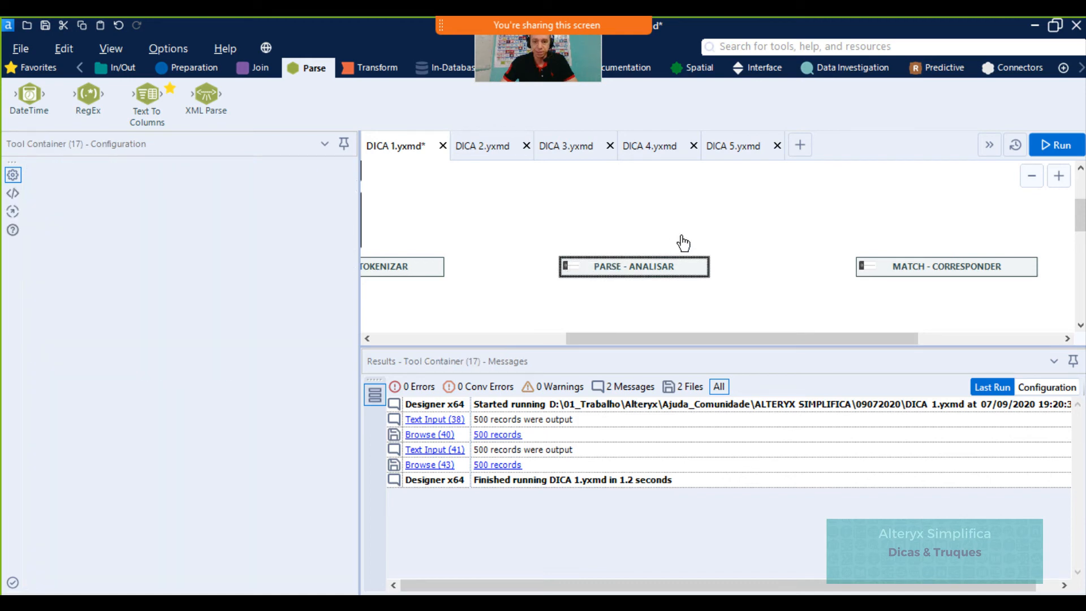
Run the workflow and compare the Endereço input with the parsed columns in the PARSE - ANALISAR container's Browse tool
{"action": "scroll", "coordinate": [685, 241], "scroll_direction": "down", "scroll_amount": 2}
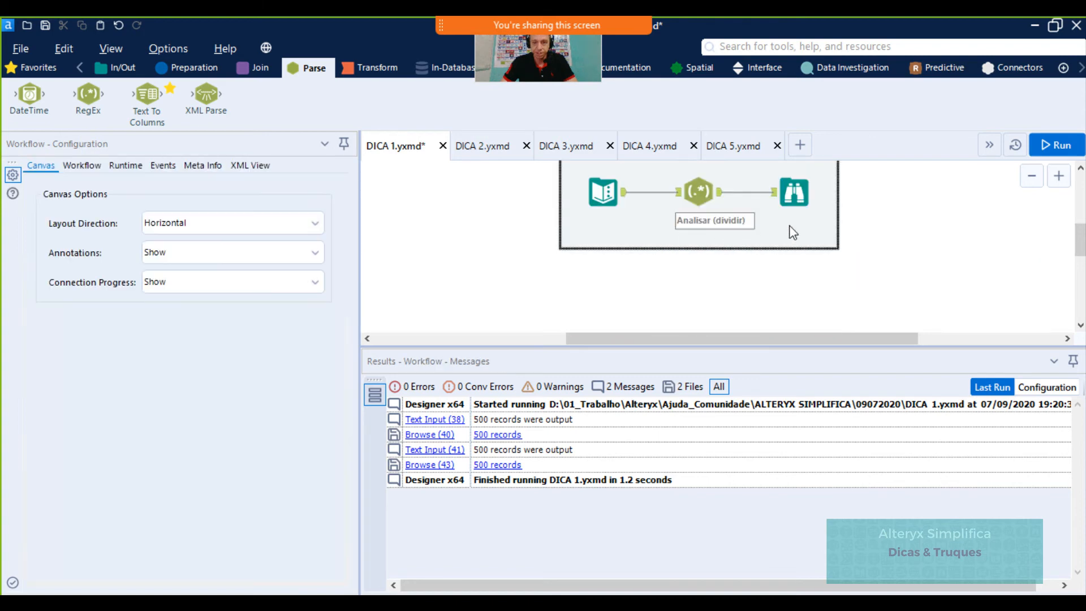
{"action": "key", "text": "ctrl+r"}
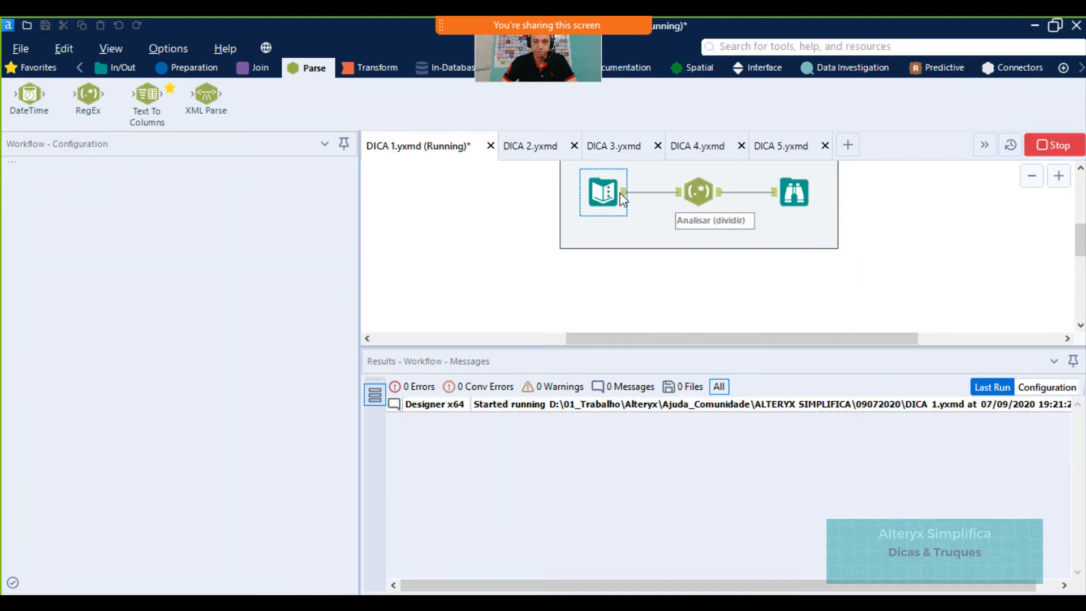
{"action": "left_click", "coordinate": [621, 194]}
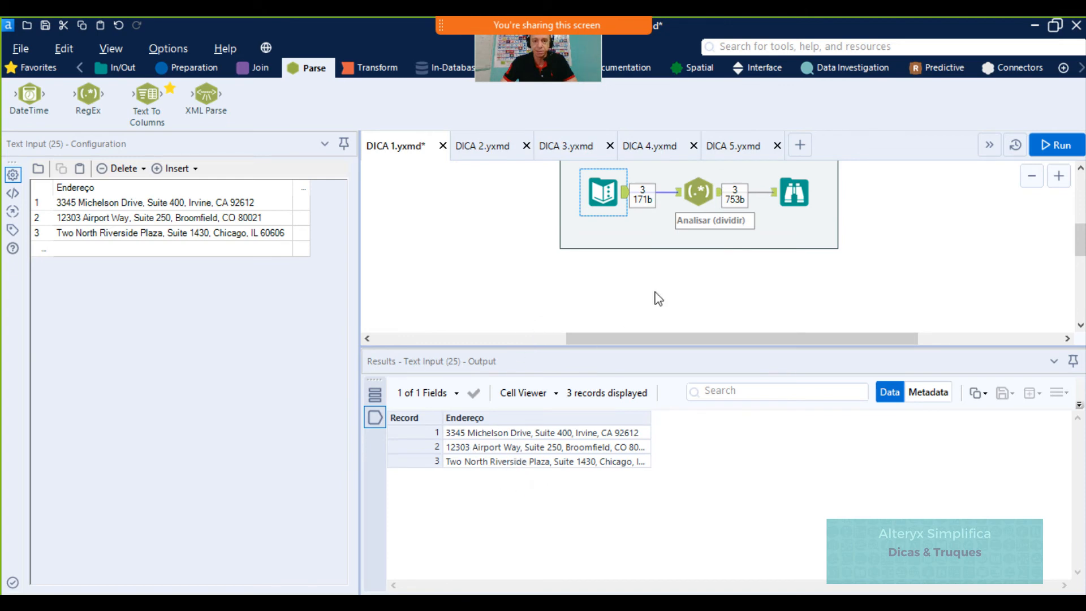
{"action": "left_click", "coordinate": [786, 204]}
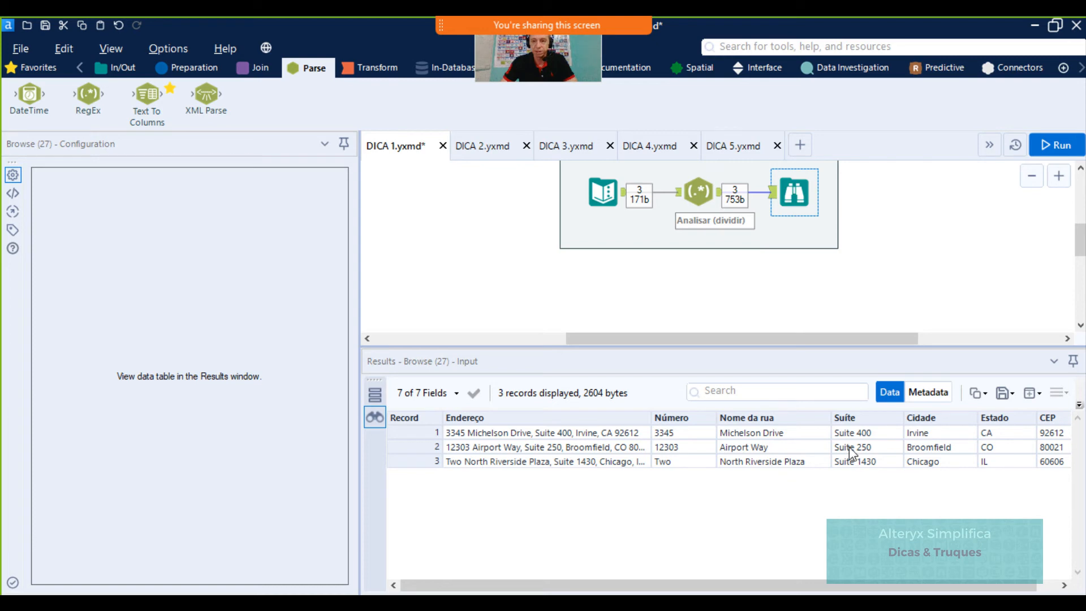
{"action": "left_click_drag", "start_coordinate": [639, 591], "coordinate": [595, 564]}
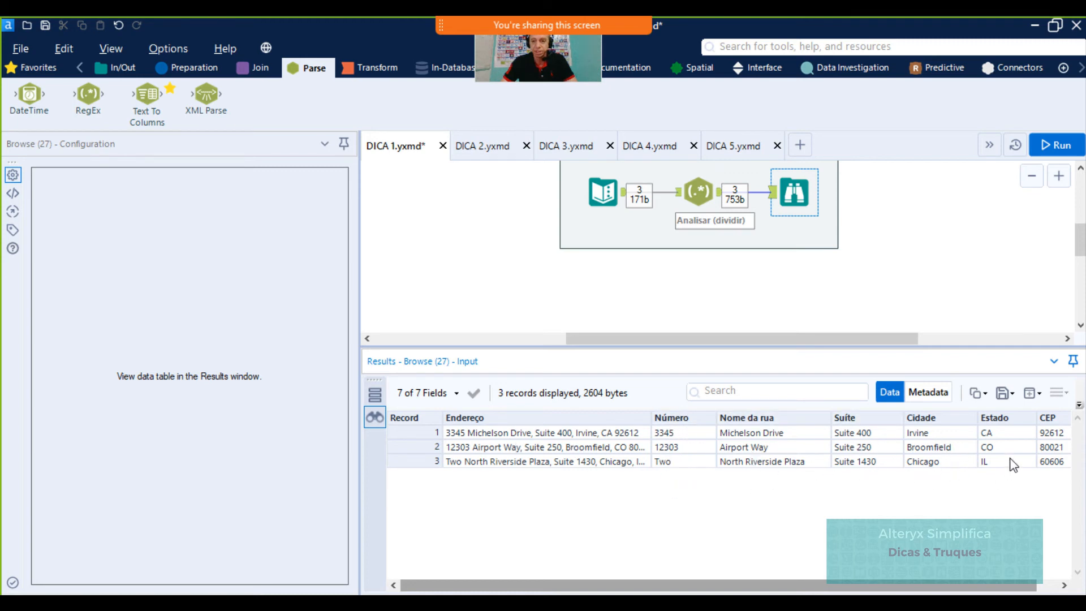
Examine the PARSE - ANALISAR RegEx tool's expression groups and output columns, and check them against the Browse results through the CEP column
{"action": "left_click", "coordinate": [698, 192]}
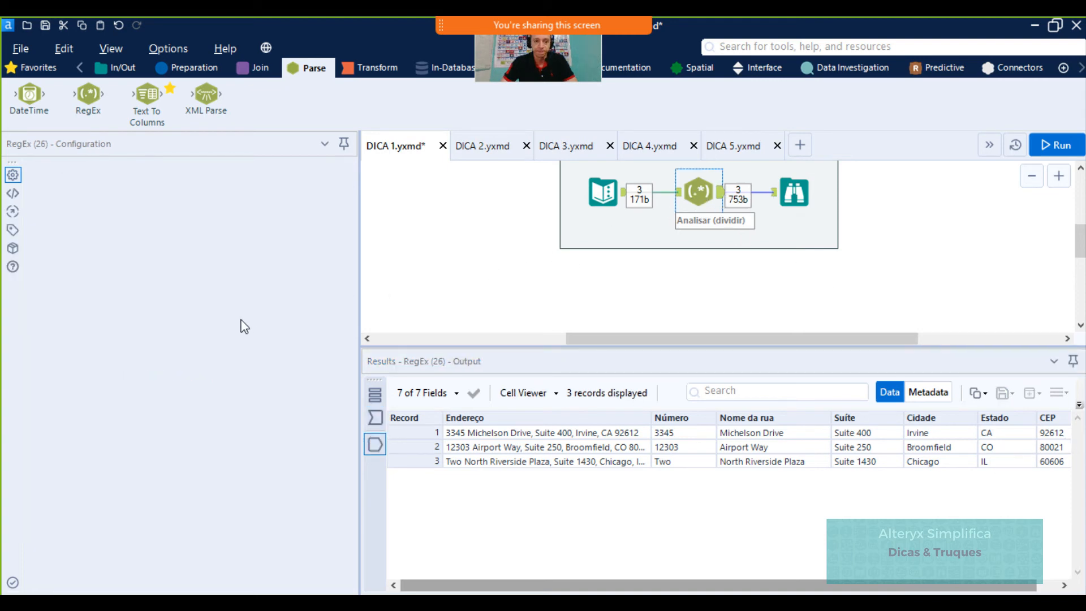
{"action": "scroll", "coordinate": [638, 266], "scroll_direction": "up", "scroll_amount": 1}
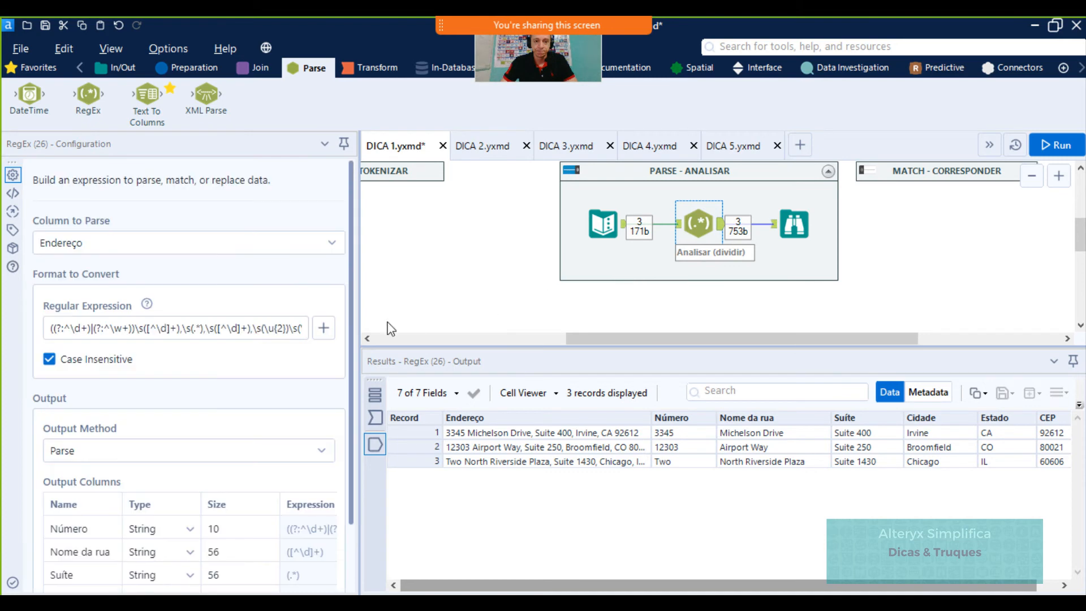
{"action": "left_click_drag", "start_coordinate": [359, 344], "coordinate": [502, 342]}
{"action": "left_click", "coordinate": [346, 335]}
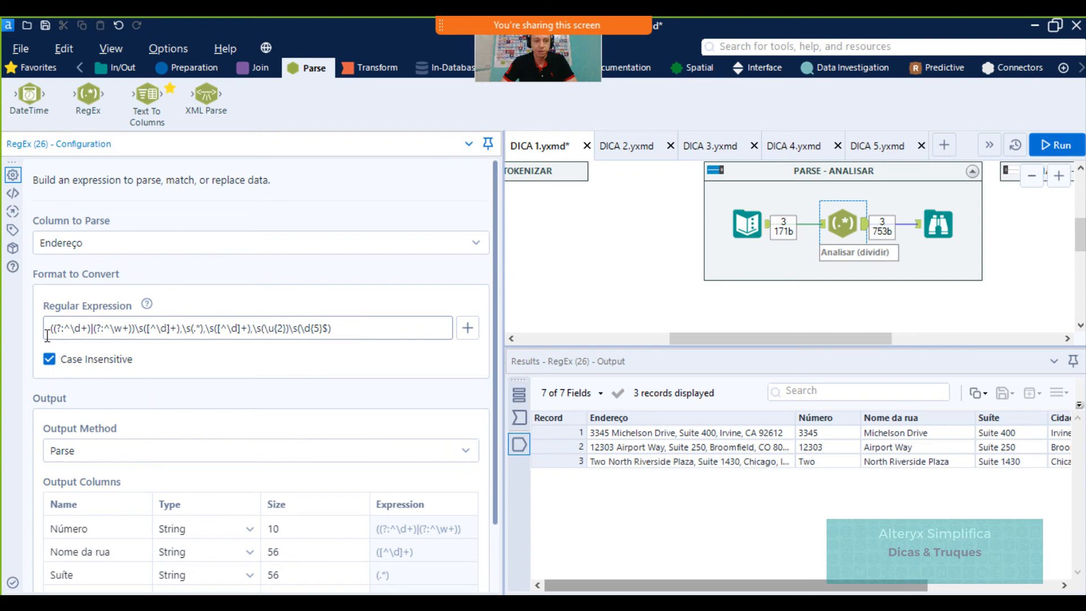
{"action": "left_click_drag", "start_coordinate": [49, 334], "coordinate": [135, 335]}
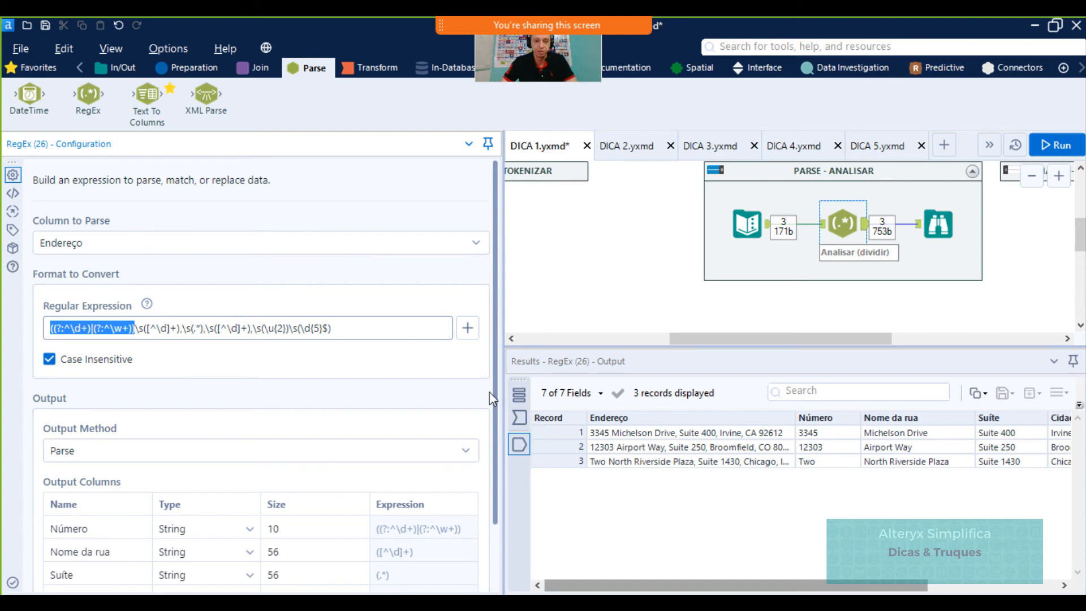
{"action": "scroll", "coordinate": [495, 399], "scroll_direction": "down", "scroll_amount": 3}
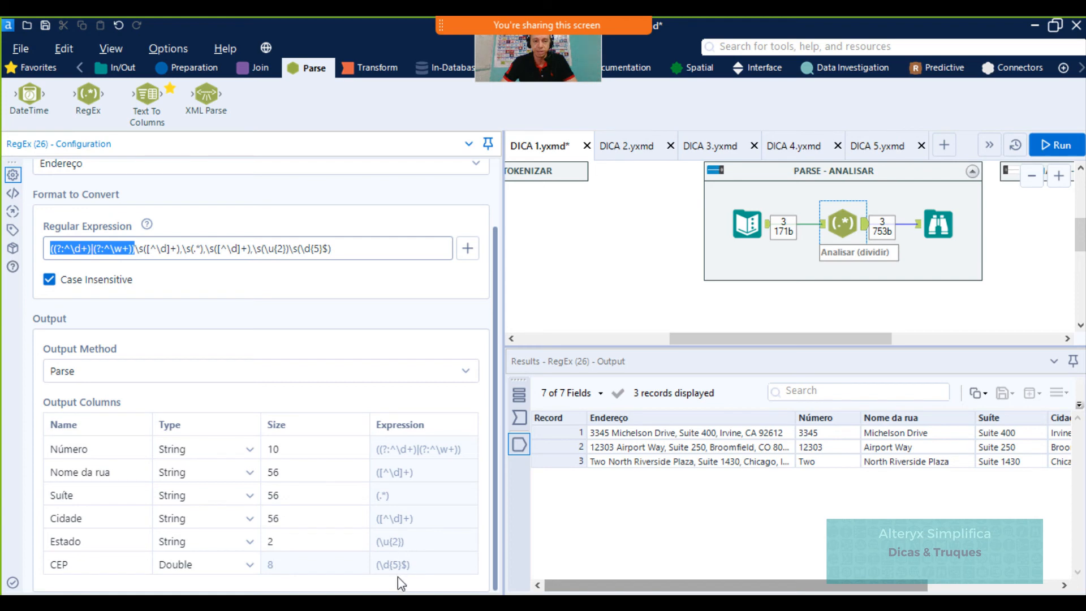
{"action": "left_click", "coordinate": [144, 249]}
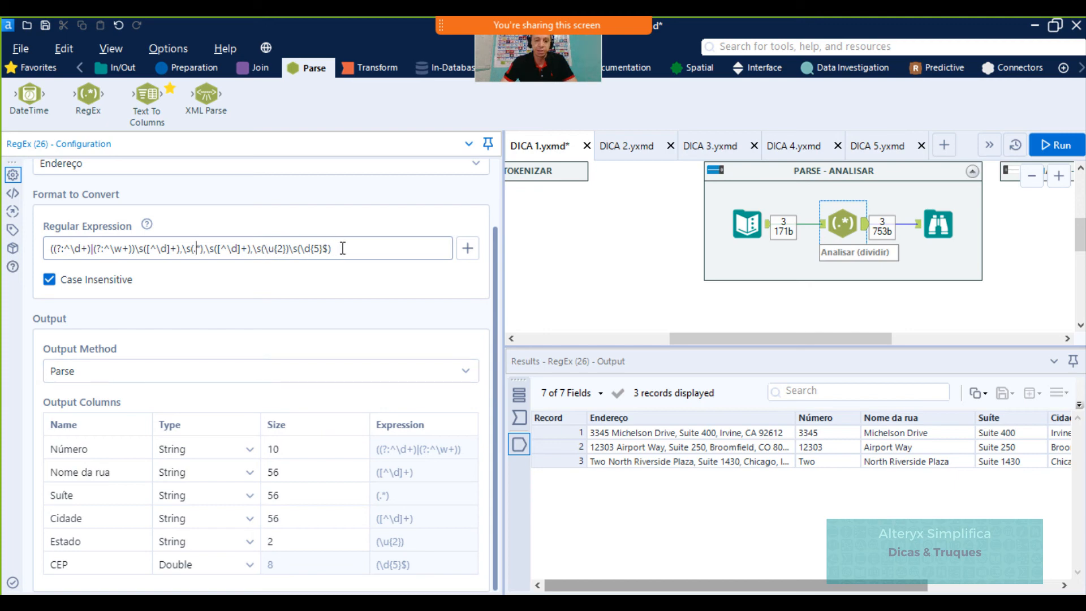
{"action": "left_click", "coordinate": [939, 230]}
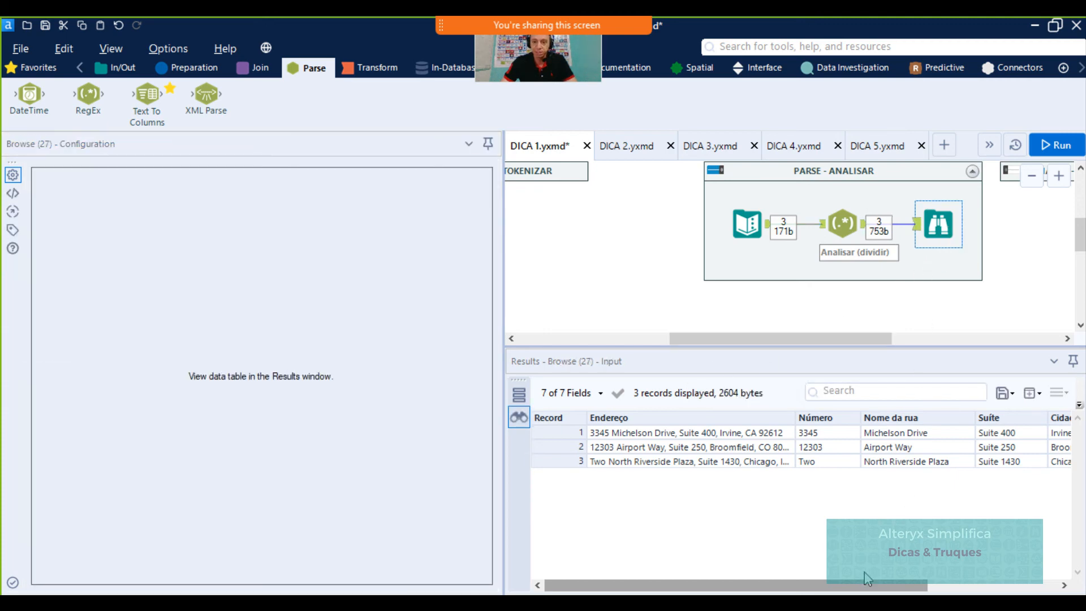
{"action": "left_click_drag", "start_coordinate": [868, 588], "coordinate": [975, 560]}
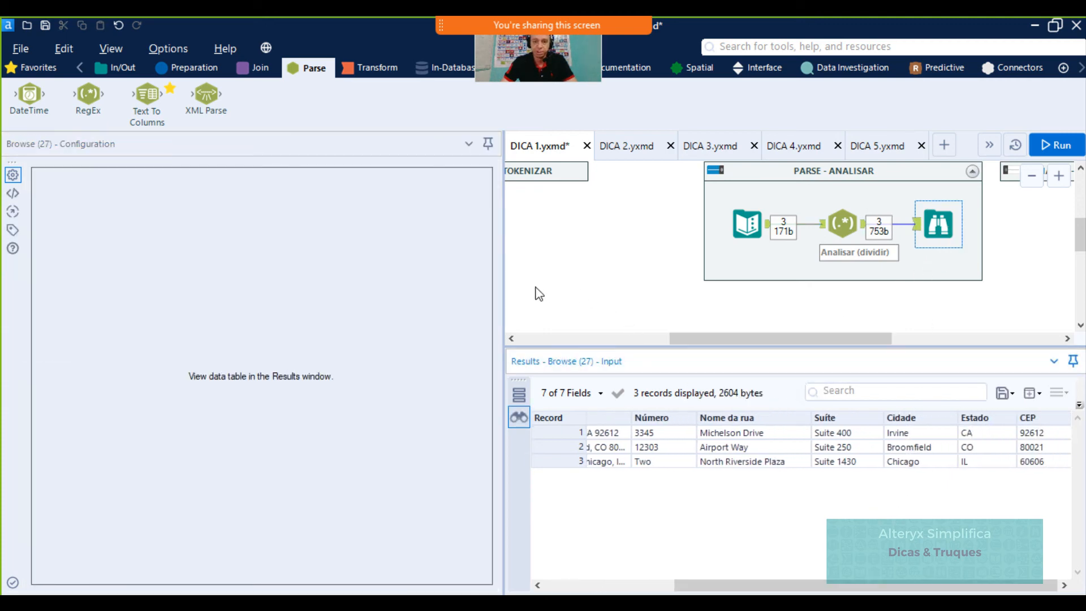
Collapse the PARSE - ANALISAR container and expand the MATCH - CORRESPONDER container
{"action": "left_click_drag", "start_coordinate": [505, 292], "coordinate": [274, 305]}
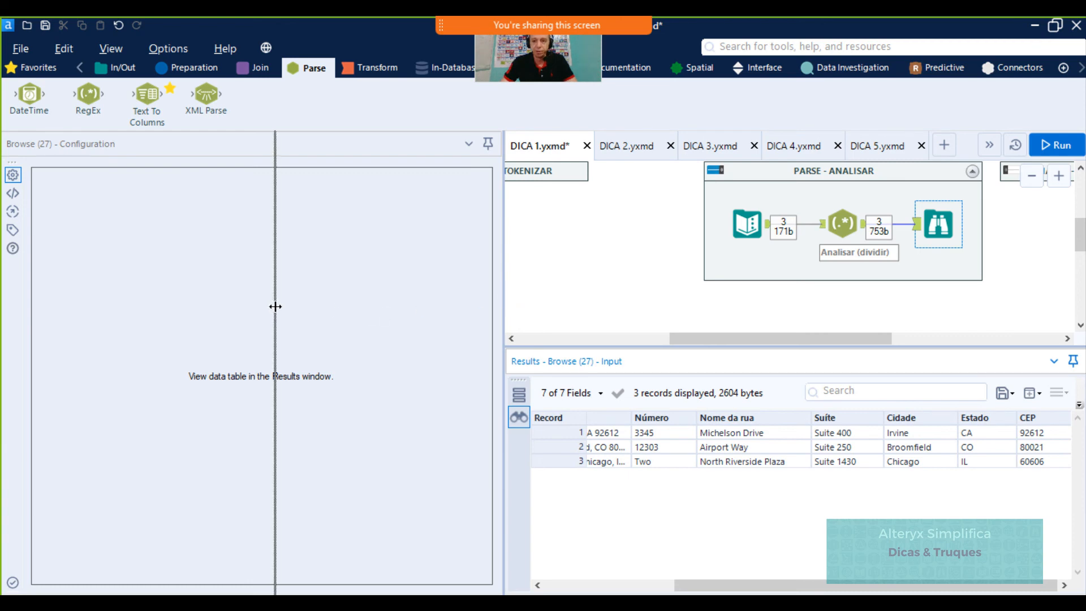
{"action": "left_click", "coordinate": [486, 171]}
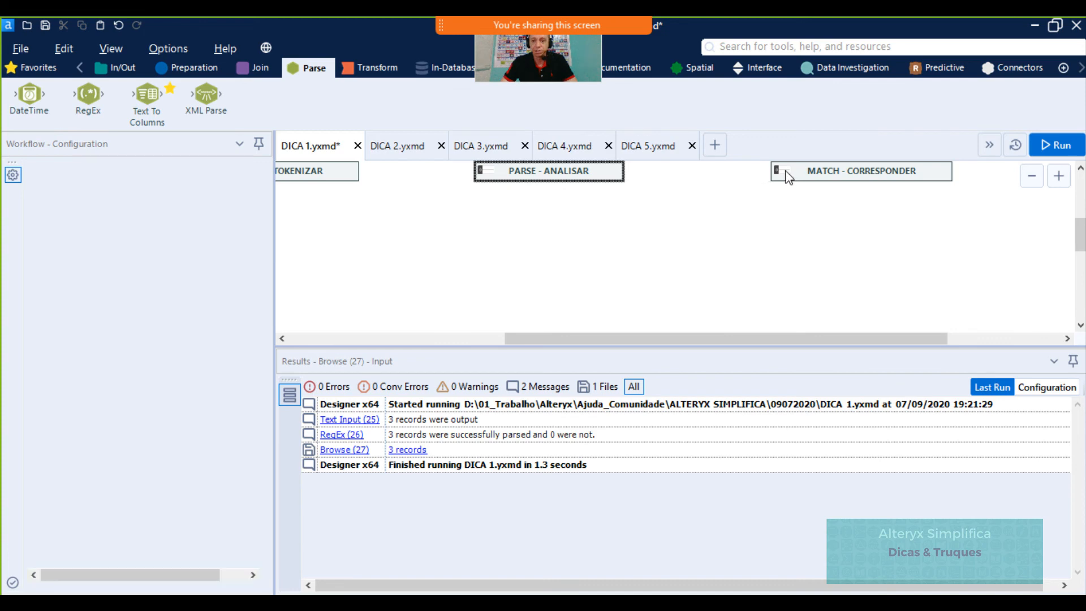
{"action": "left_click", "coordinate": [783, 170]}
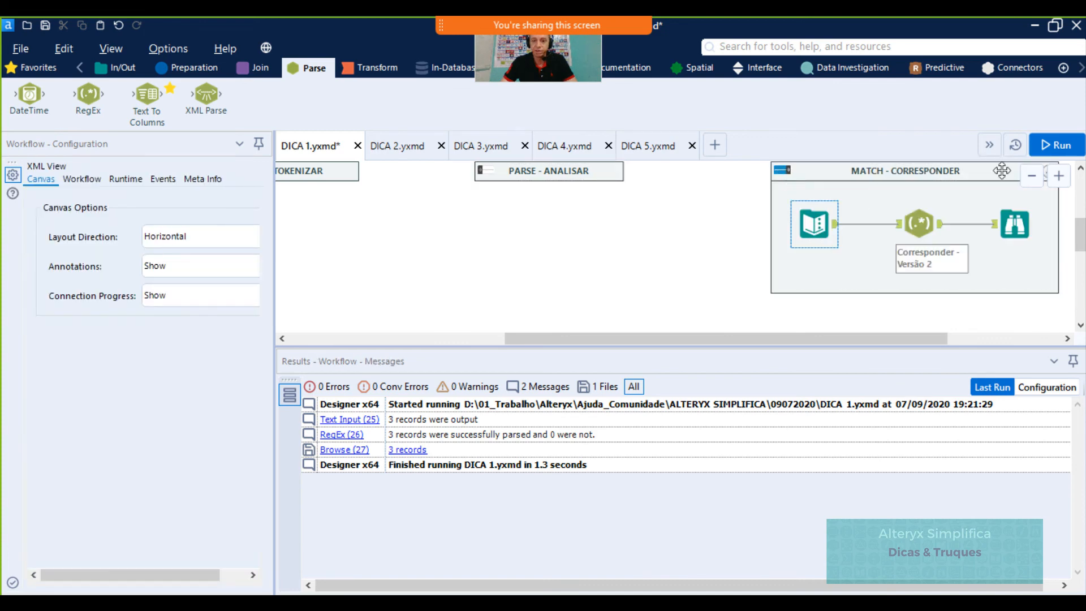
Run the workflow and view the Endereço records output by the MATCH - CORRESPONDER container's Text Input tool
{"action": "left_click", "coordinate": [1053, 145]}
{"action": "left_click", "coordinate": [818, 225]}
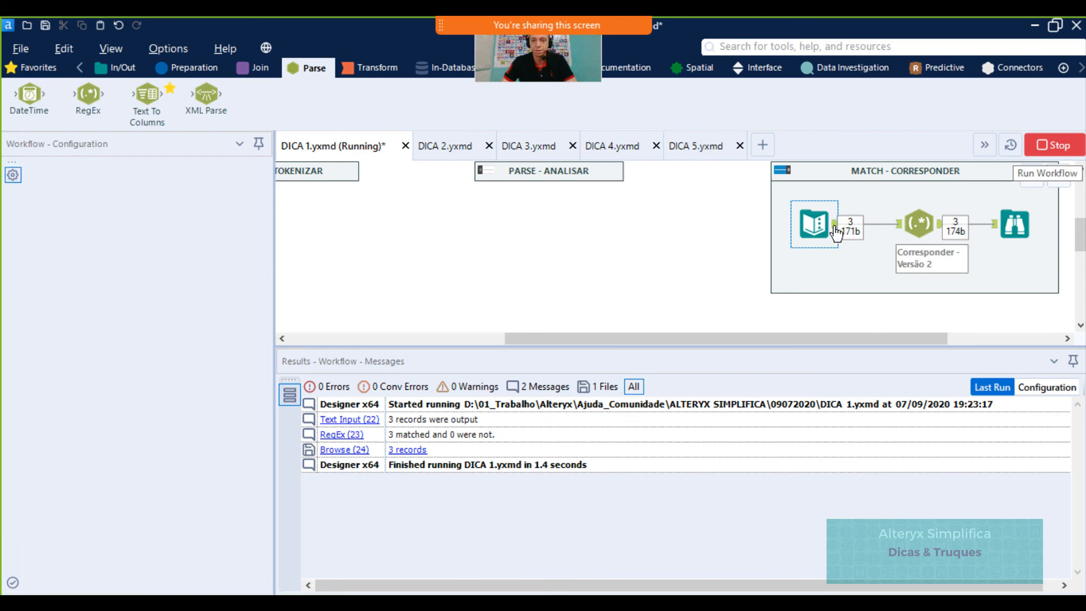
{"action": "left_click", "coordinate": [836, 231]}
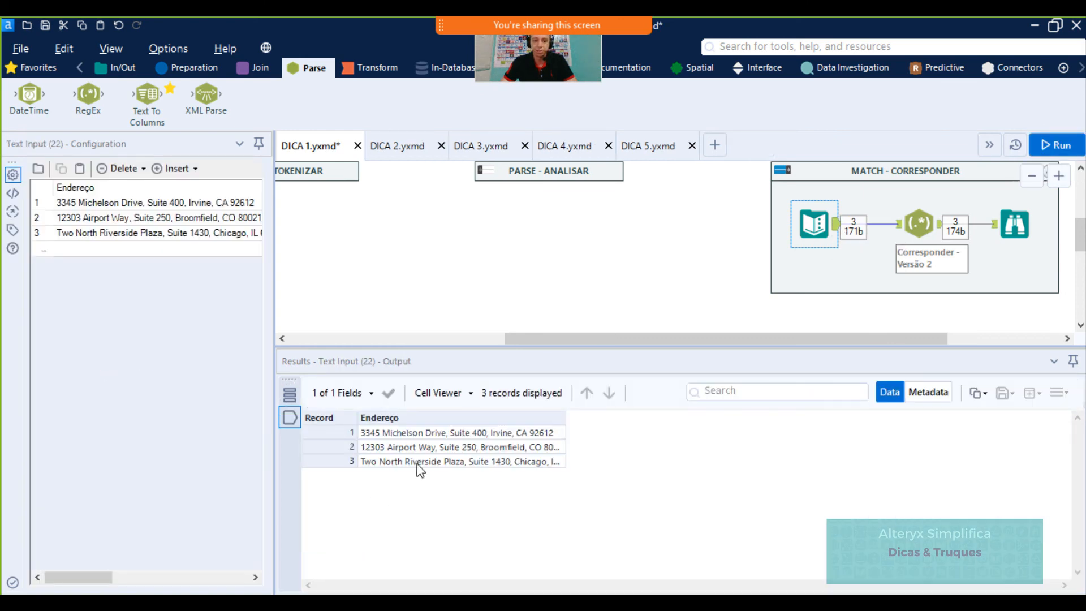
Examine the full regular expression in the MATCH - CORRESPONDER container's RegEx tool, including its \w+ part
{"action": "left_click_drag", "start_coordinate": [275, 308], "coordinate": [427, 308]}
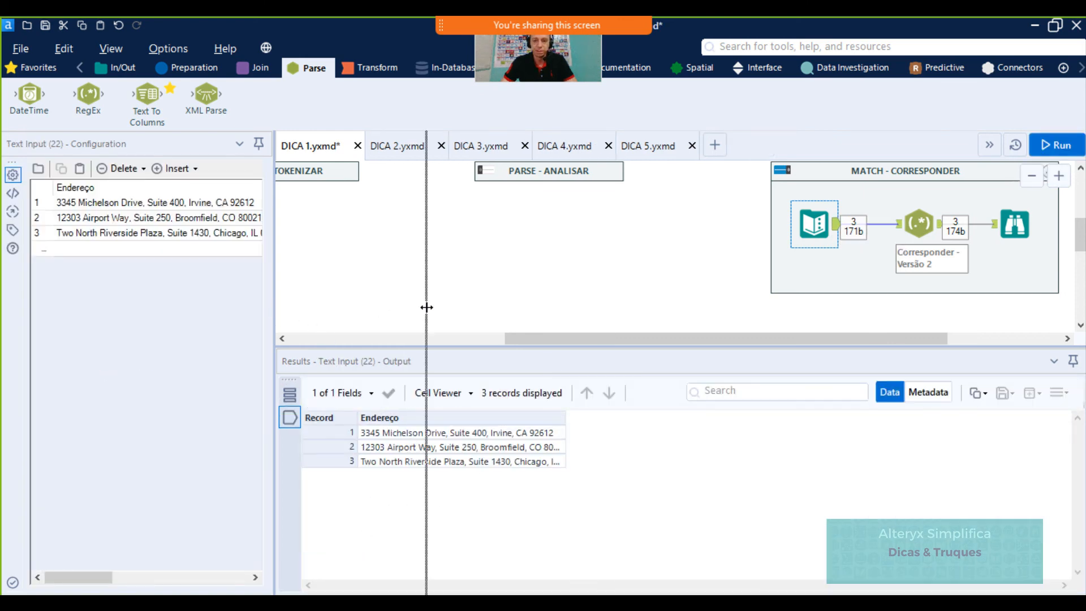
{"action": "left_click_drag", "start_coordinate": [837, 341], "coordinate": [973, 340]}
{"action": "left_click", "coordinate": [788, 230]}
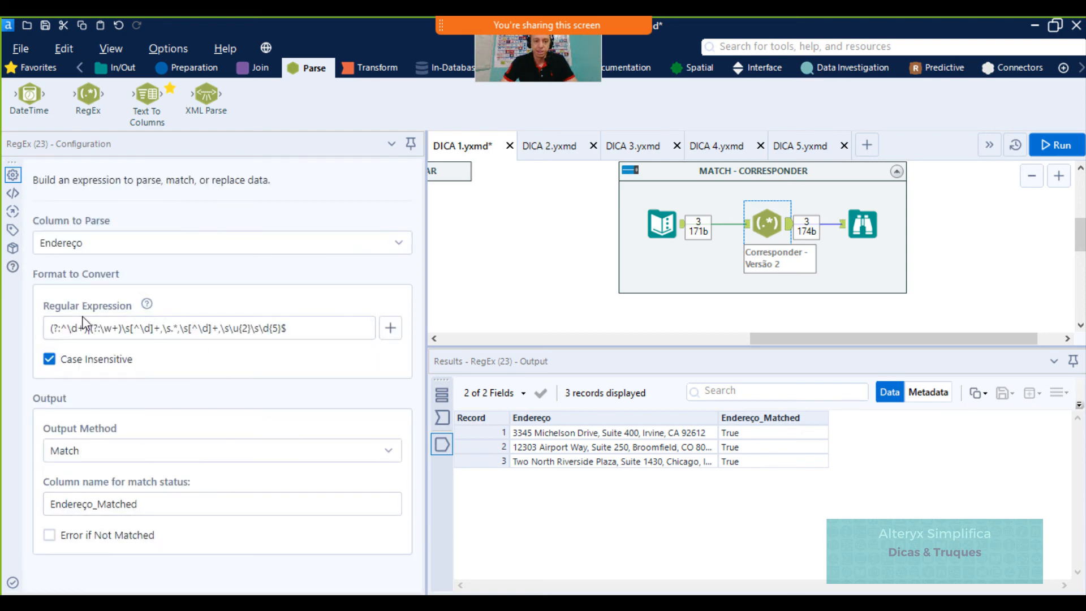
{"action": "left_click", "coordinate": [46, 336]}
{"action": "left_click_drag", "start_coordinate": [47, 333], "coordinate": [306, 332]}
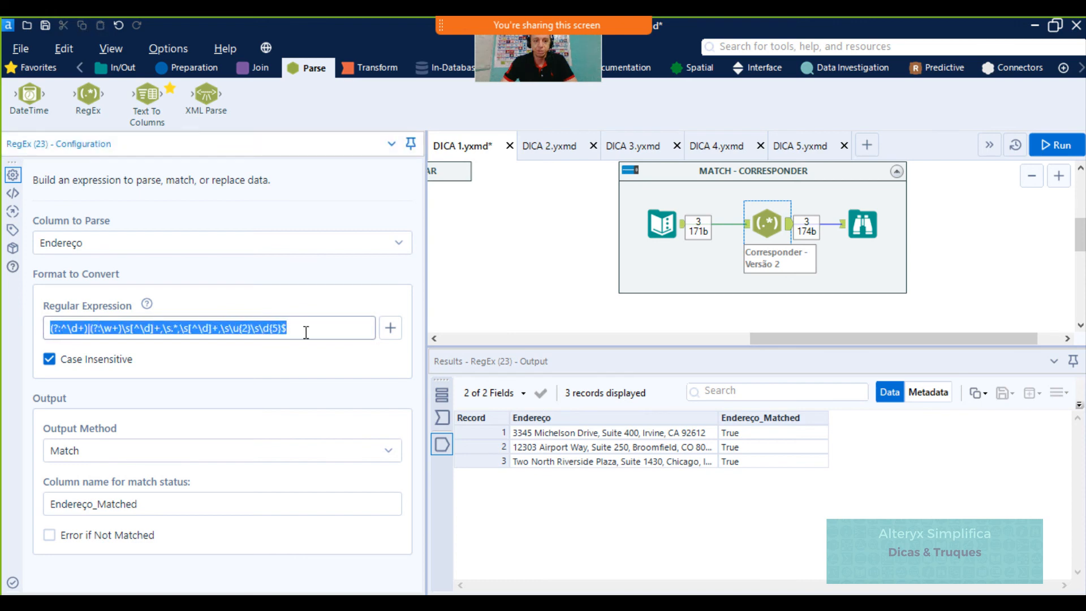
{"action": "left_click", "coordinate": [302, 327]}
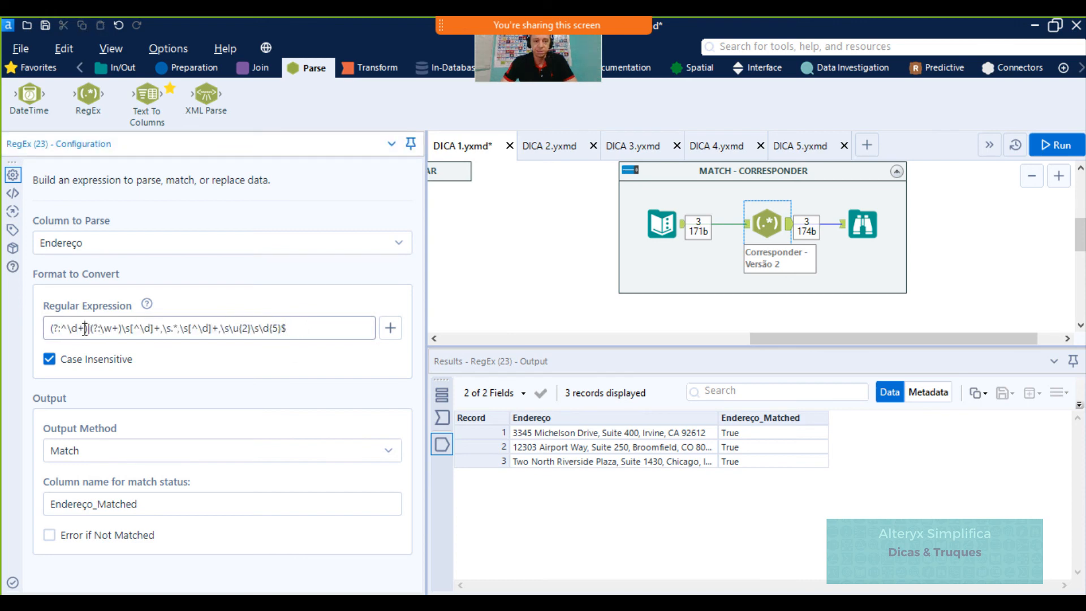
{"action": "left_click", "coordinate": [89, 333]}
{"action": "type", "text": ")"}
{"action": "left_click_drag", "start_coordinate": [101, 331], "coordinate": [114, 332]}
Inspect the Endereço_Matched value of each record and widen the Endereço column to read the full addresses
{"action": "left_click", "coordinate": [756, 437]}
{"action": "left_click", "coordinate": [753, 447]}
{"action": "left_click", "coordinate": [746, 456]}
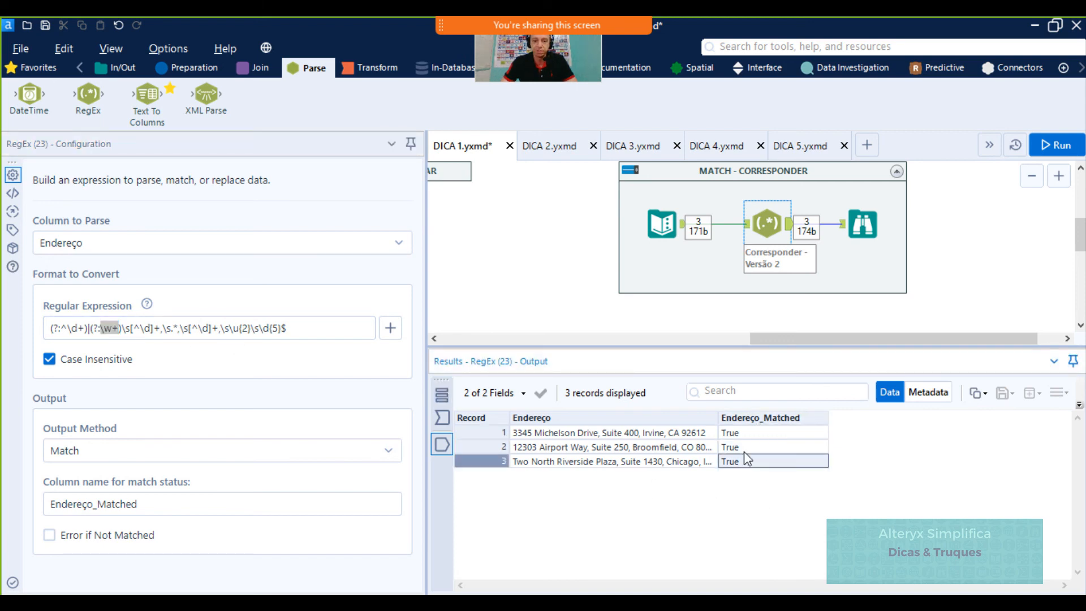
{"action": "left_click", "coordinate": [745, 450]}
{"action": "left_click", "coordinate": [746, 435]}
{"action": "left_click", "coordinate": [742, 451]}
{"action": "left_click", "coordinate": [739, 462]}
{"action": "left_click", "coordinate": [743, 446]}
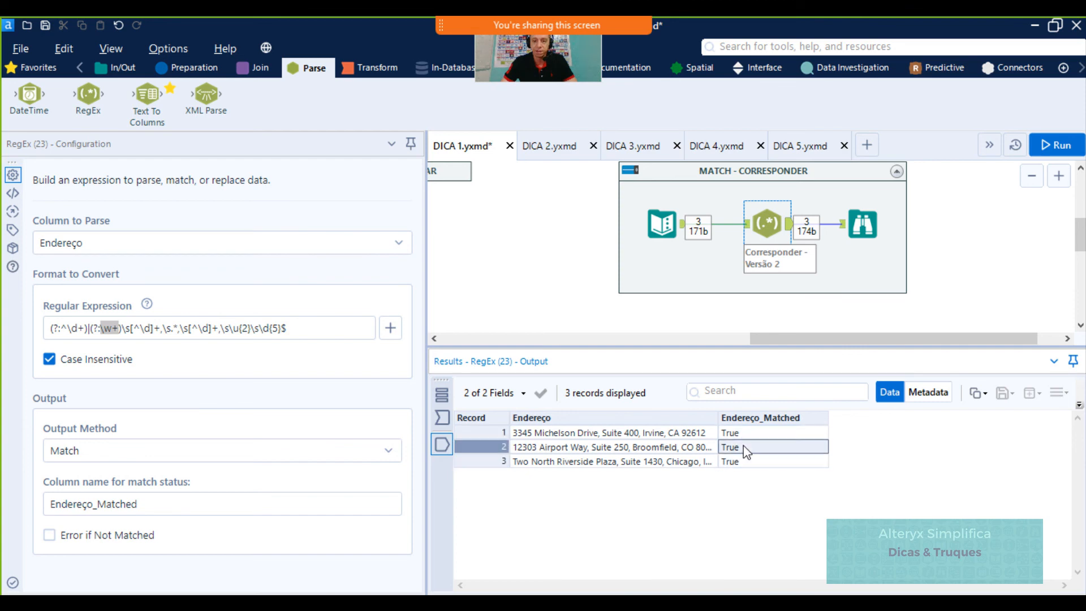
{"action": "left_click", "coordinate": [743, 434]}
{"action": "left_click", "coordinate": [741, 449]}
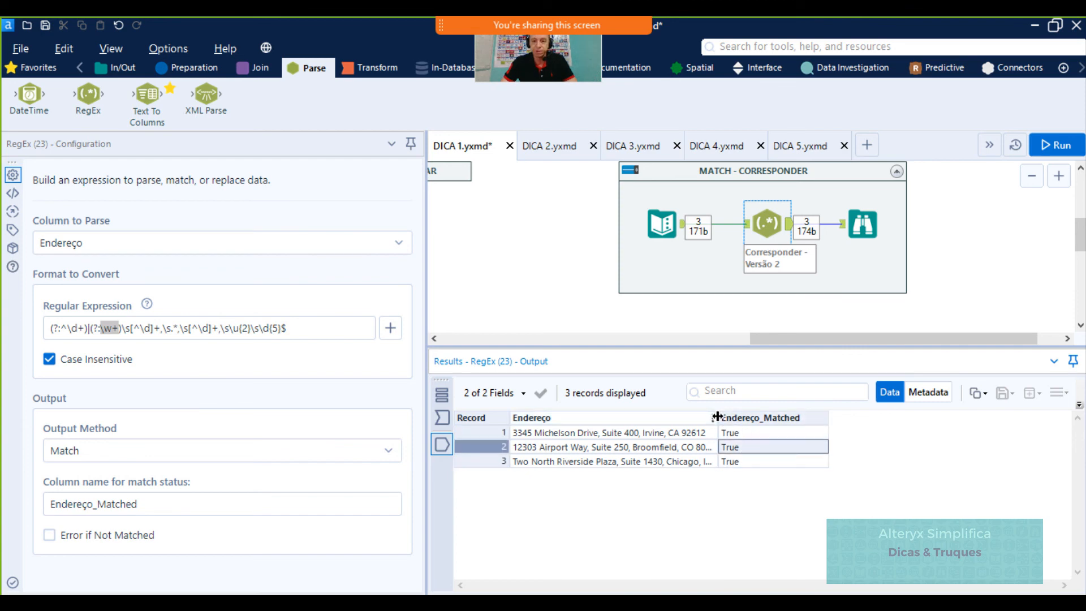
{"action": "left_click_drag", "start_coordinate": [717, 417], "coordinate": [841, 420]}
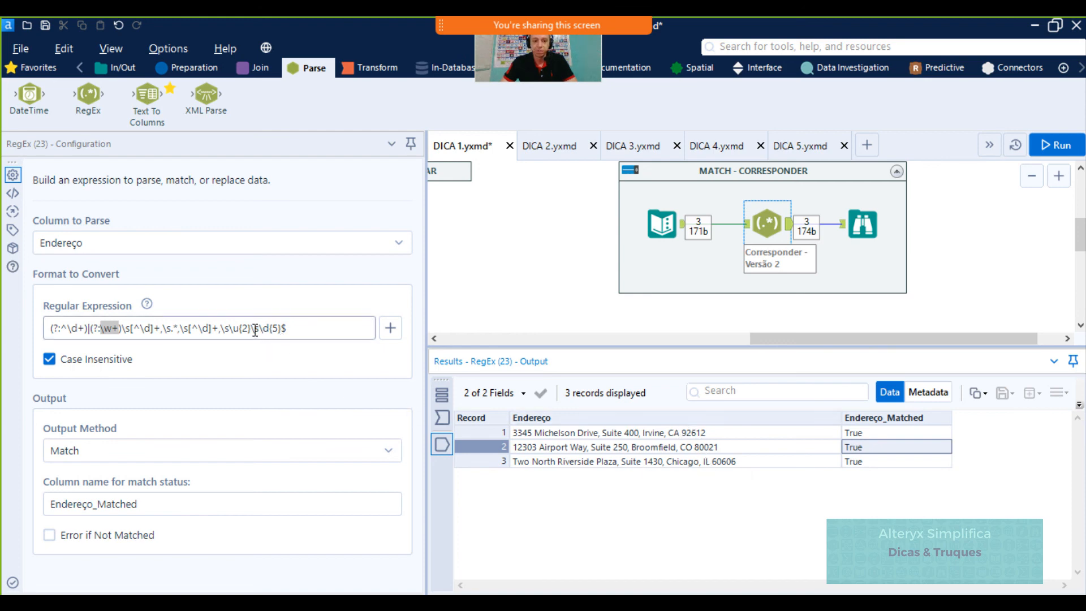
Compare the \s\d{5}$ ending of the Match expression with the postal codes at the end of the Endereço values
{"action": "left_click_drag", "start_coordinate": [255, 331], "coordinate": [300, 329]}
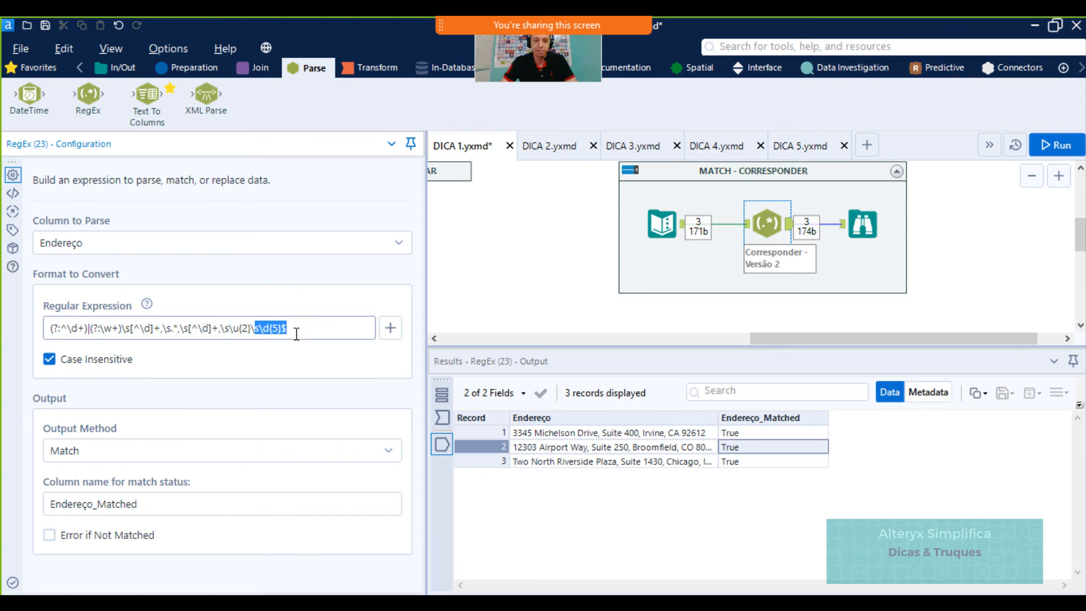
{"action": "left_click", "coordinate": [254, 330]}
{"action": "left_click", "coordinate": [685, 433]}
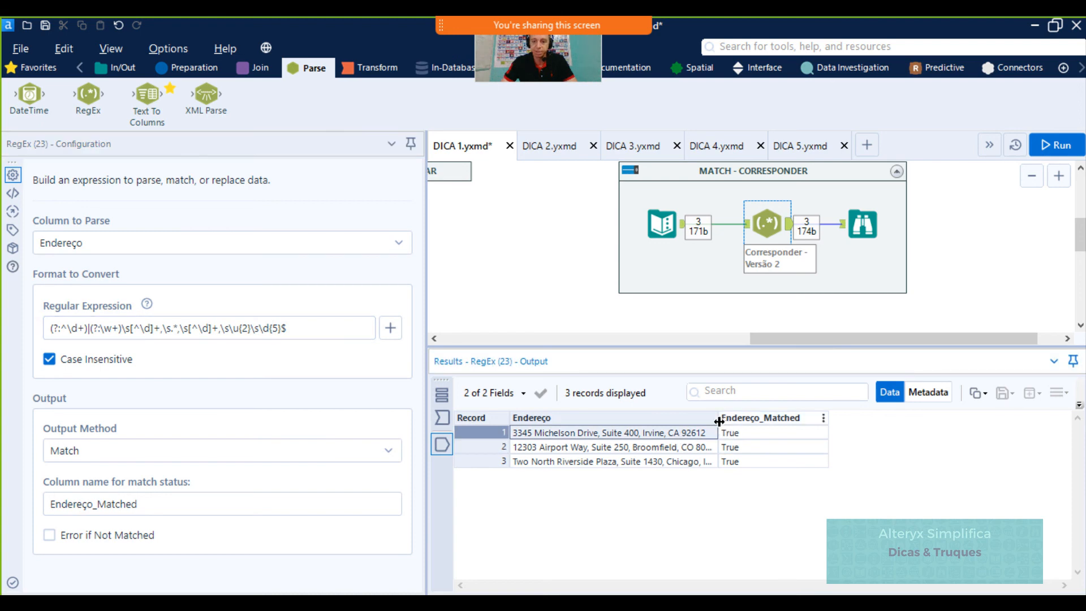
{"action": "left_click_drag", "start_coordinate": [739, 423], "coordinate": [753, 424]}
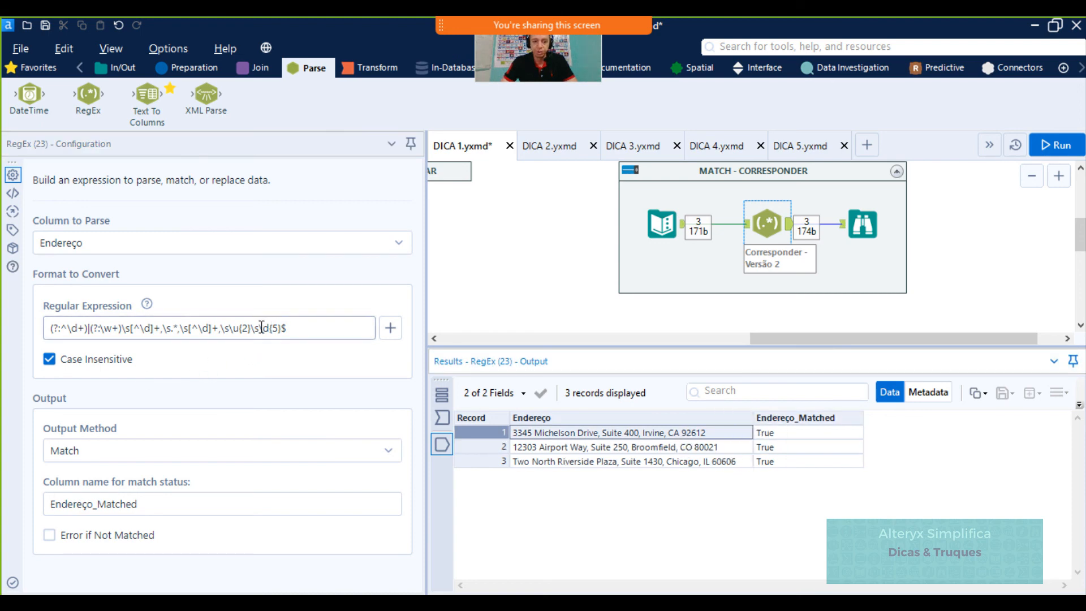
{"action": "left_click_drag", "start_coordinate": [260, 328], "coordinate": [280, 329]}
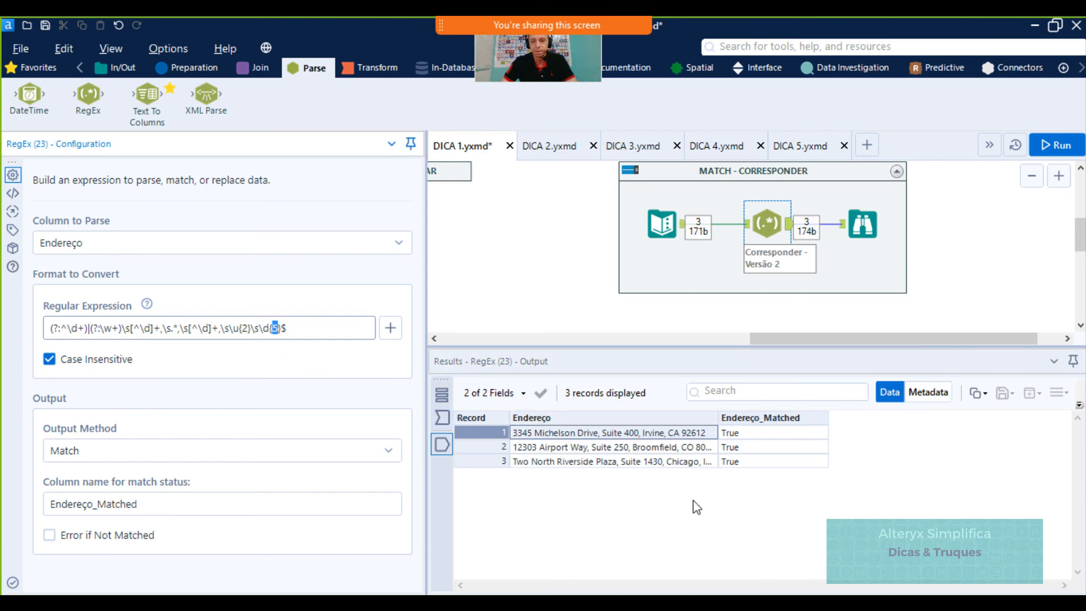
{"action": "left_click_drag", "start_coordinate": [719, 418], "coordinate": [765, 418]}
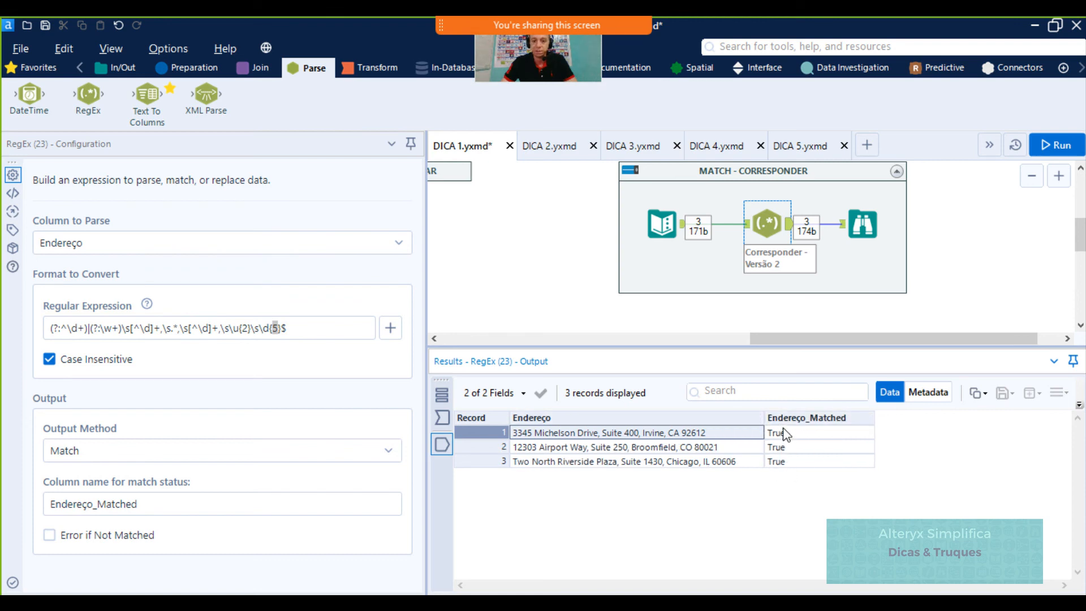
Collapse the MATCH - CORRESPONDER container
{"action": "left_click_drag", "start_coordinate": [787, 338], "coordinate": [720, 340]}
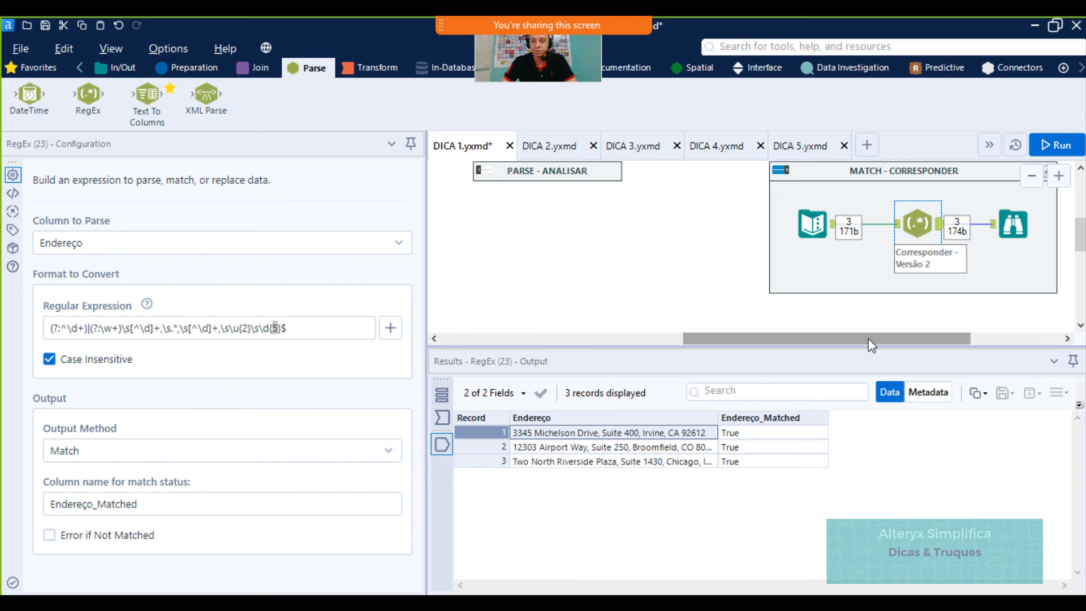
{"action": "left_click_drag", "start_coordinate": [868, 340], "coordinate": [941, 339]}
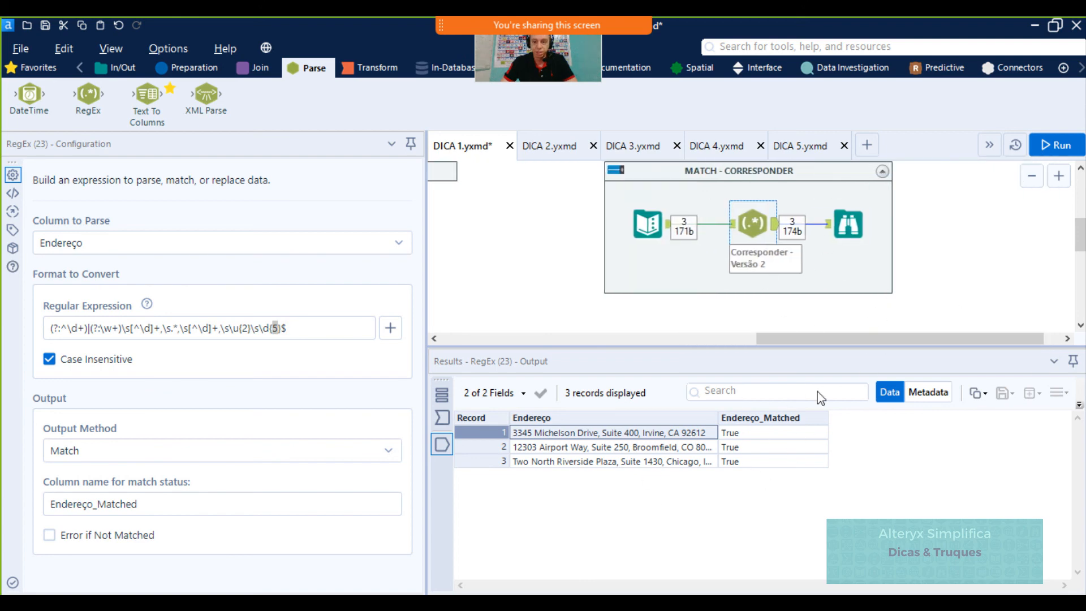
{"action": "scroll", "coordinate": [677, 273], "scroll_direction": "up", "scroll_amount": 2}
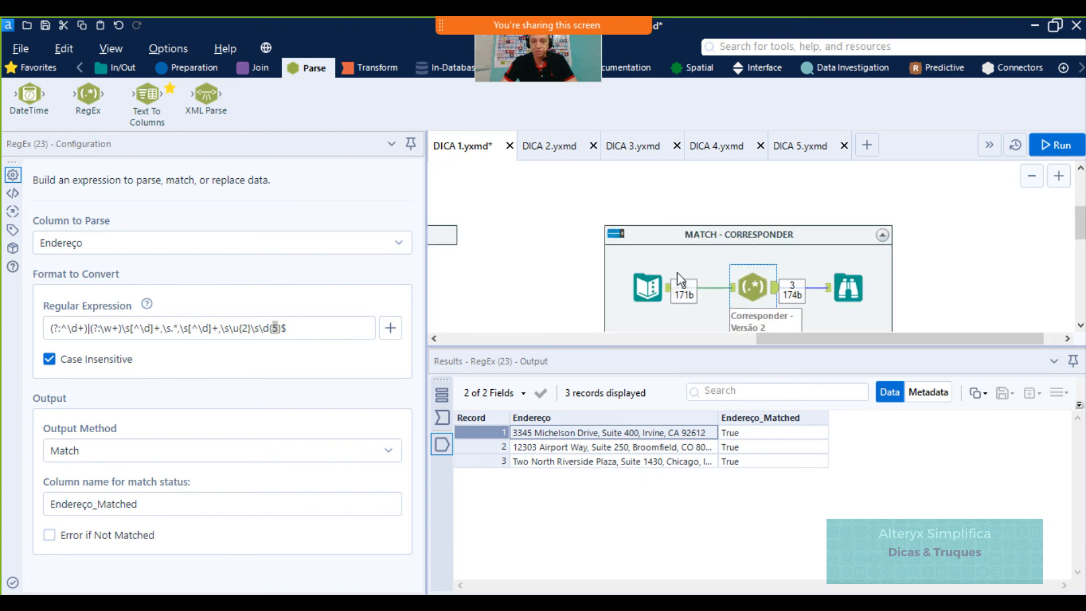
{"action": "left_click", "coordinate": [617, 234]}
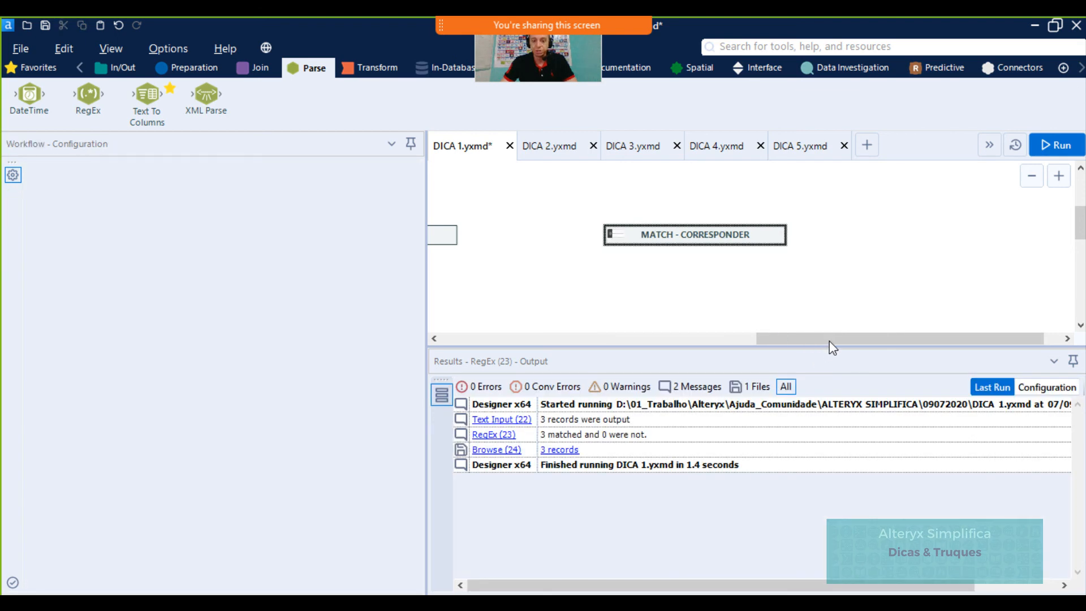
Enable and expand all four tool containers: REPLACE - SUBSTITUIR, TOKENIZE - TOKENIZAR, PARSE - ANALISAR and MATCH - CORRESPONDER
{"action": "left_click", "coordinate": [676, 327]}
{"action": "left_click", "coordinate": [670, 338]}
{"action": "left_click_drag", "start_coordinate": [668, 338], "coordinate": [463, 328]}
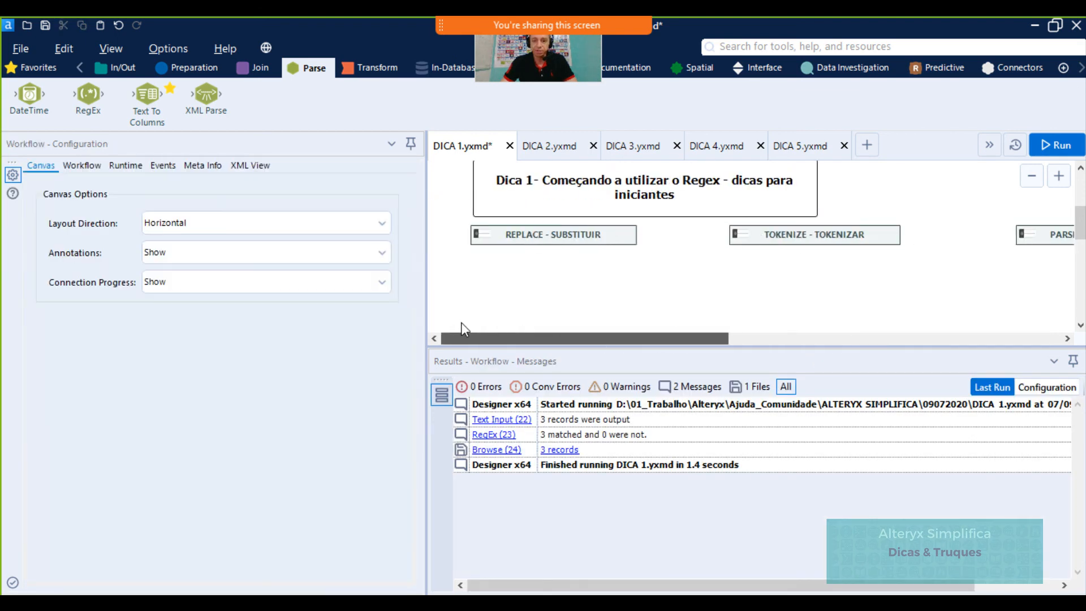
{"action": "left_click", "coordinate": [481, 234]}
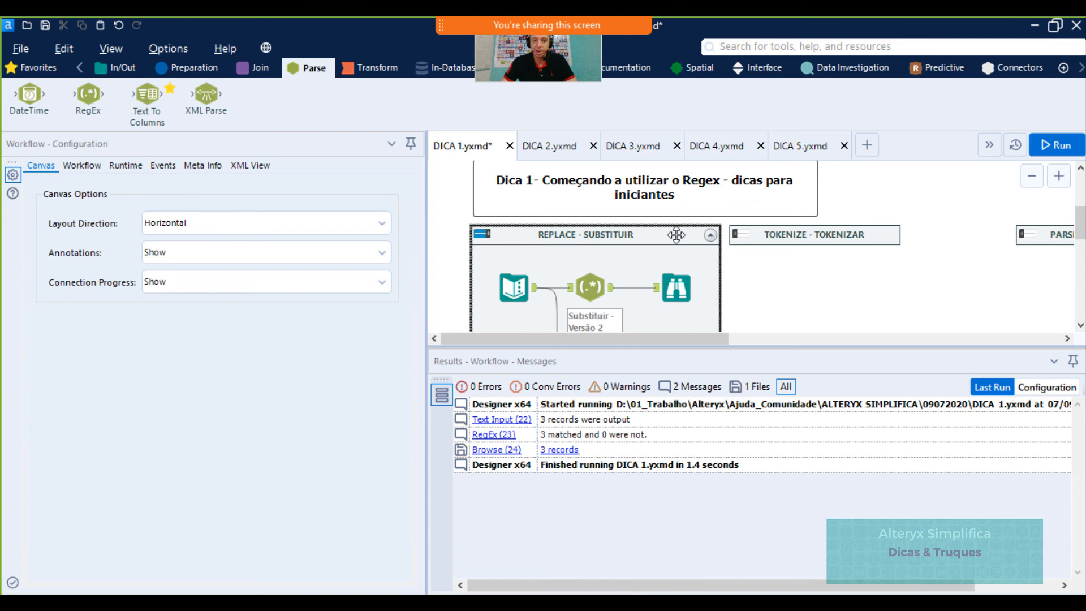
{"action": "left_click", "coordinate": [742, 238]}
{"action": "left_click", "coordinate": [1037, 243]}
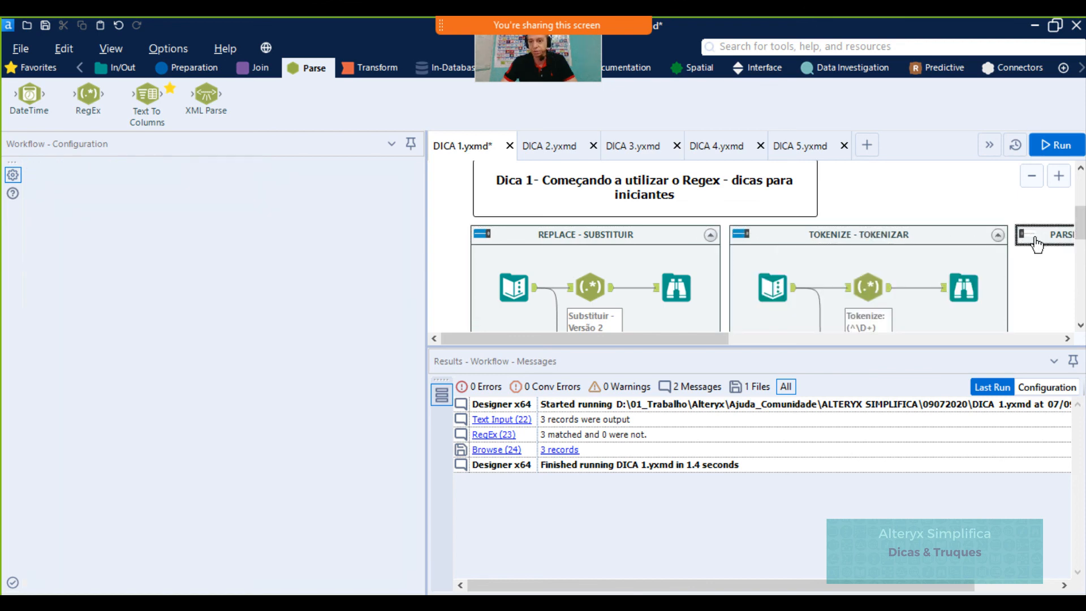
{"action": "left_click_drag", "start_coordinate": [625, 338], "coordinate": [766, 320]}
{"action": "left_click", "coordinate": [684, 235]}
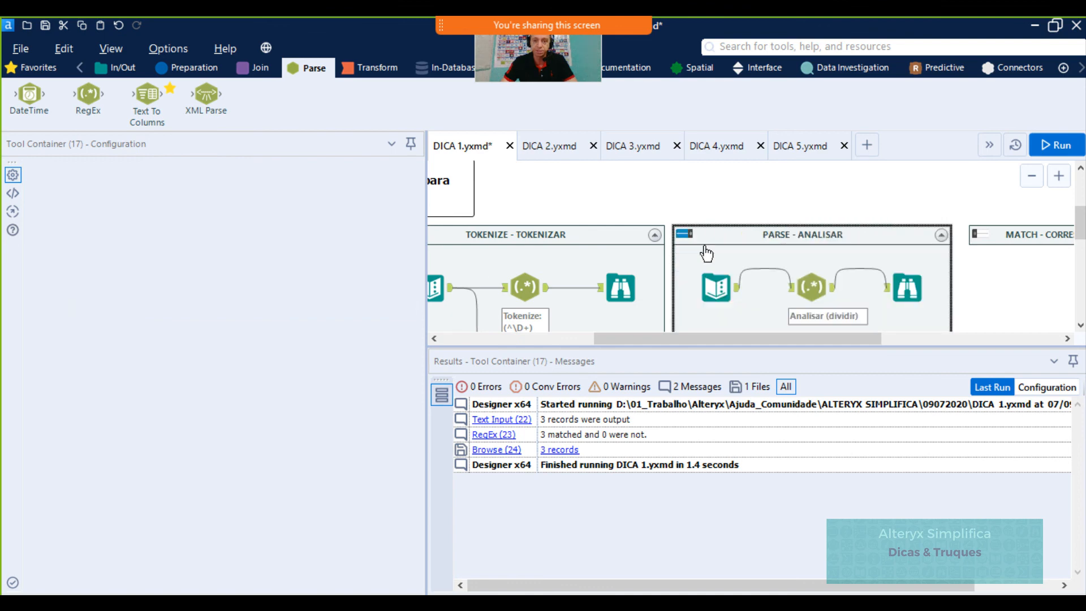
{"action": "left_click", "coordinate": [982, 244]}
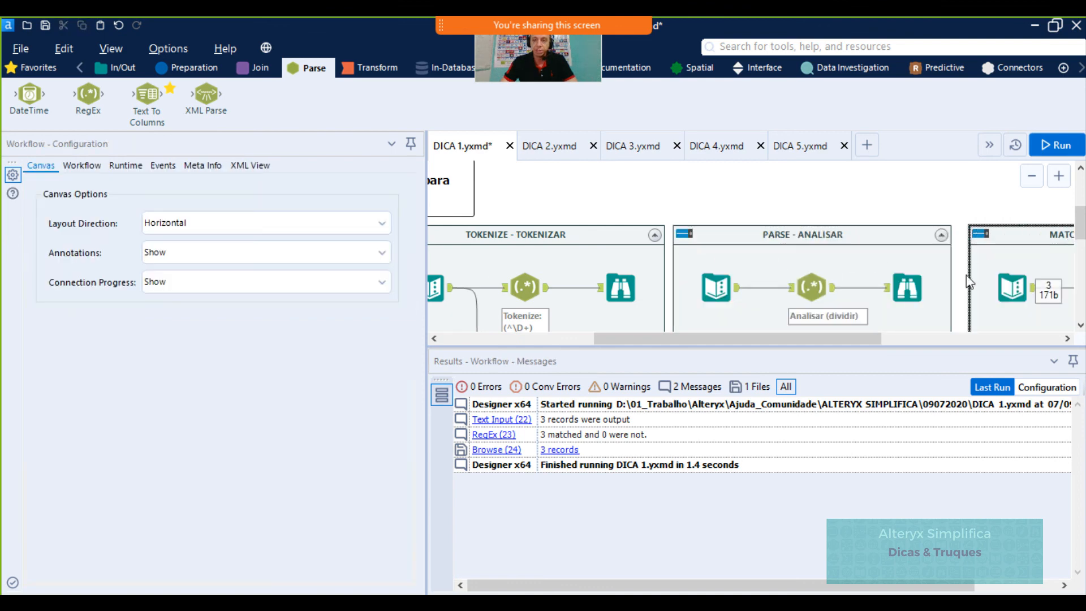
Enlarge the canvas area by shrinking the Results window and look over the expanded REPLACE and TOKENIZE containers
{"action": "left_click_drag", "start_coordinate": [823, 341], "coordinate": [640, 451]}
{"action": "scroll", "coordinate": [674, 340], "scroll_direction": "down", "scroll_amount": 2}
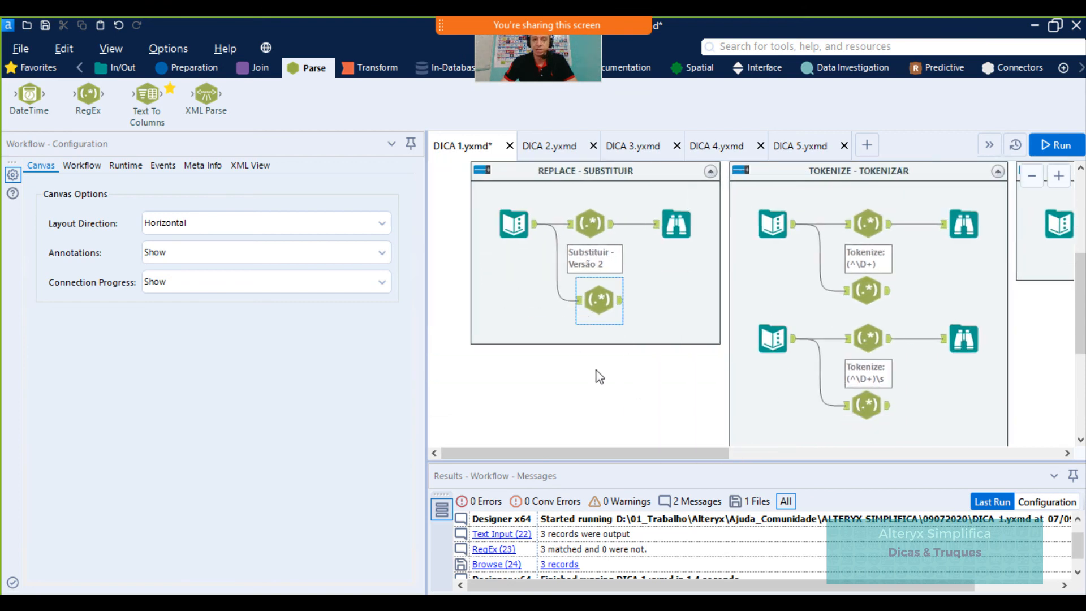
{"action": "scroll", "coordinate": [596, 375], "scroll_direction": "up", "scroll_amount": 5}
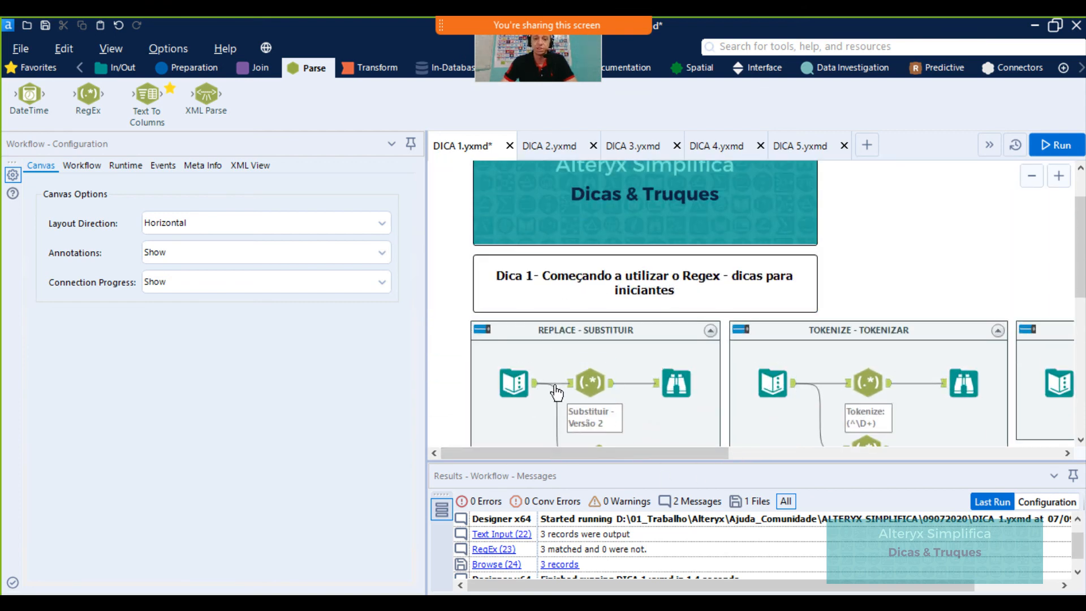